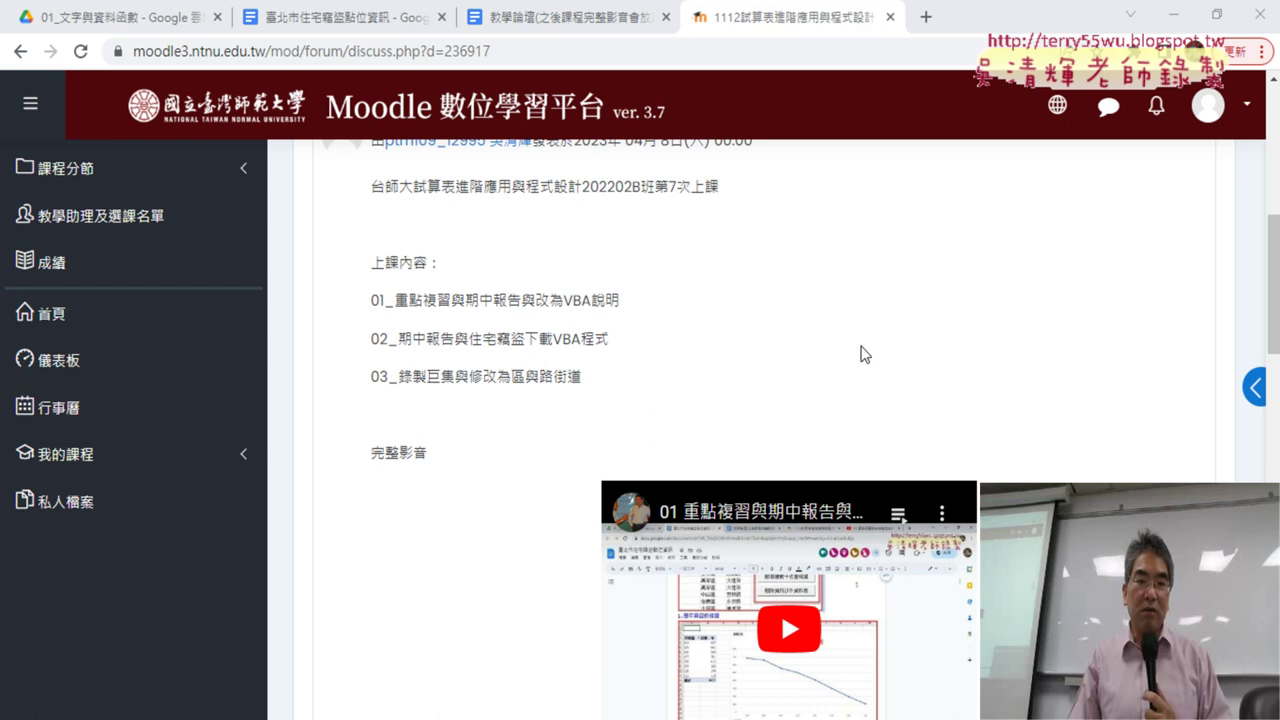
Review the week 7 post's outline, highlighting 第7次上課 and 改為VBA, then open the burglary workbook
scroll(829, 371, up, 1)
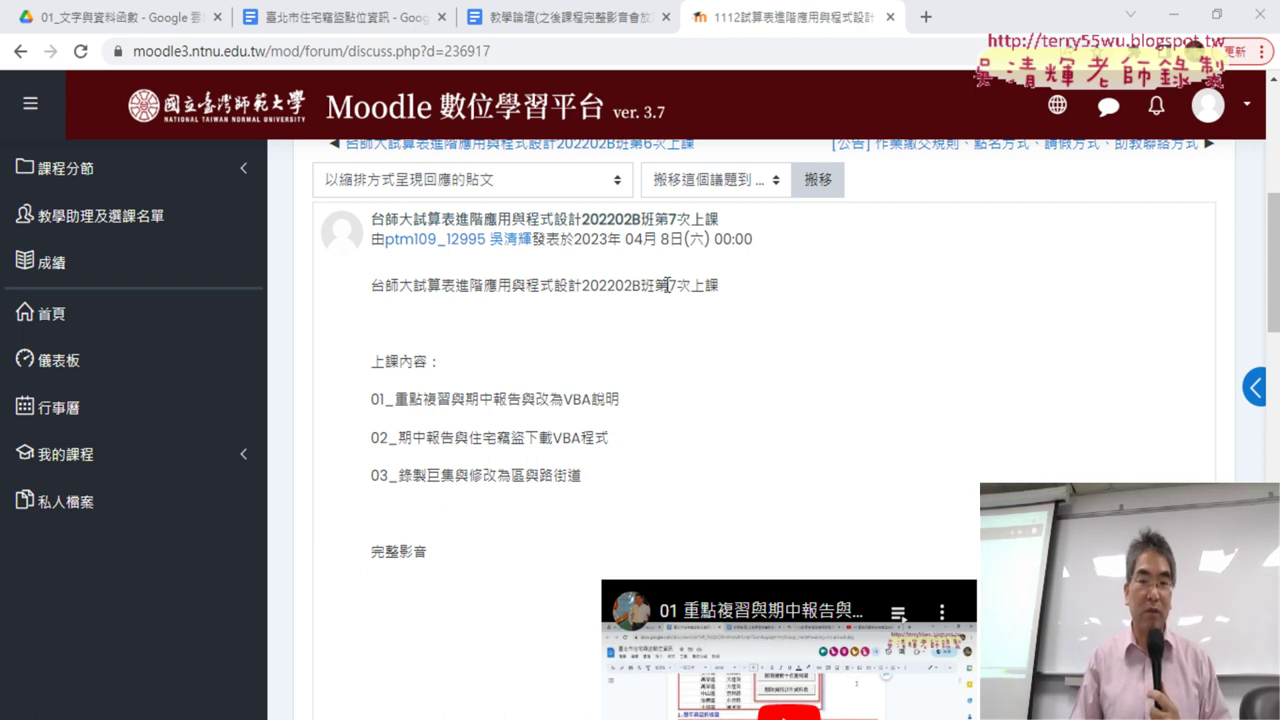
drag(667, 285, 721, 291)
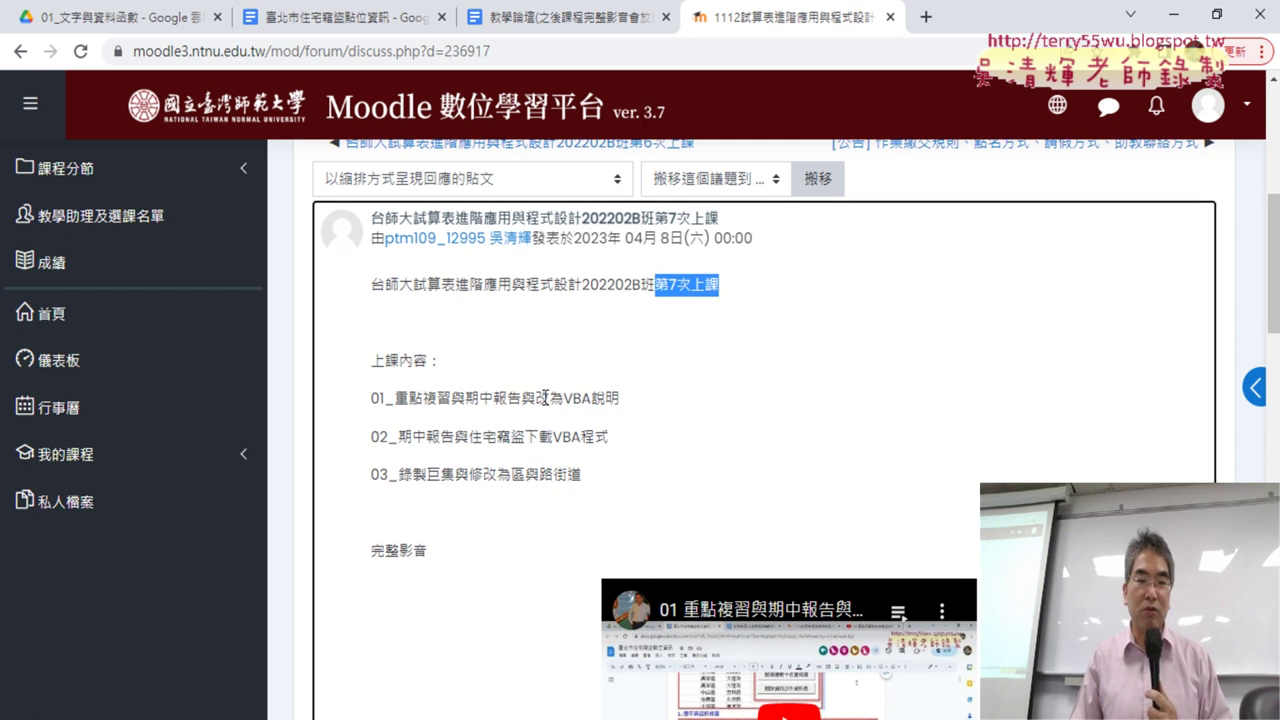
scroll(545, 385, down, 1)
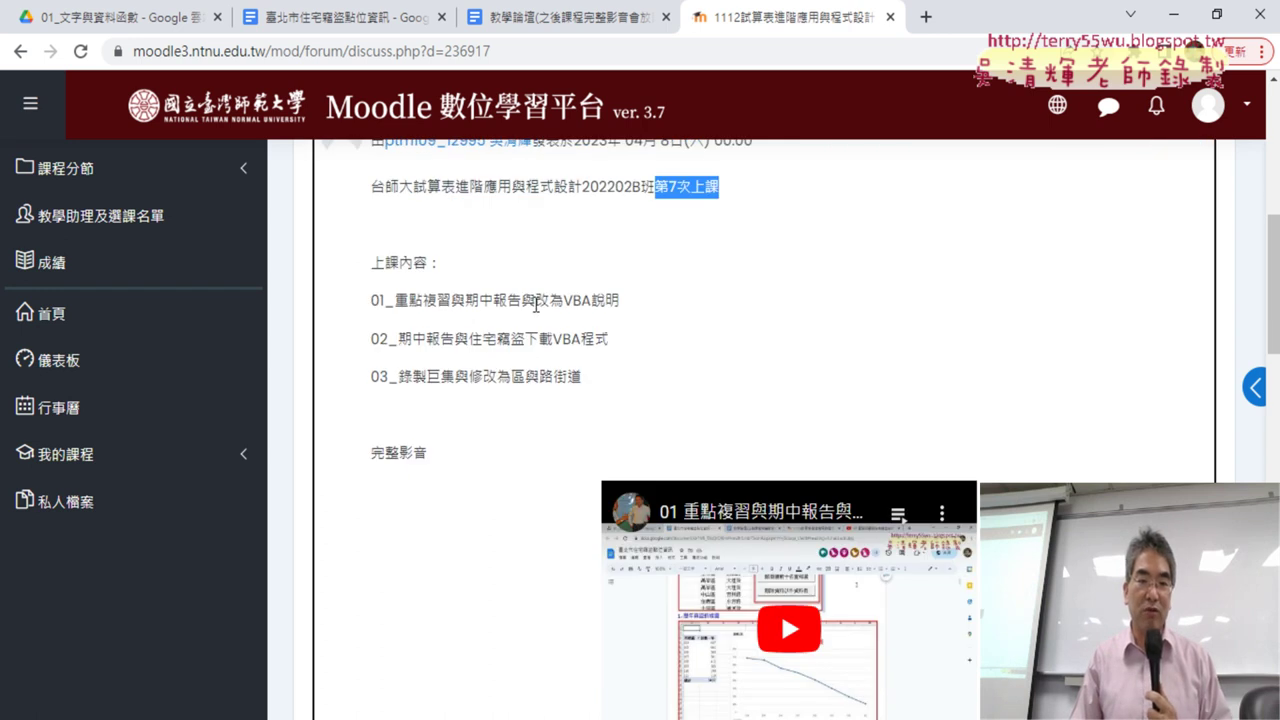
drag(565, 302, 592, 302)
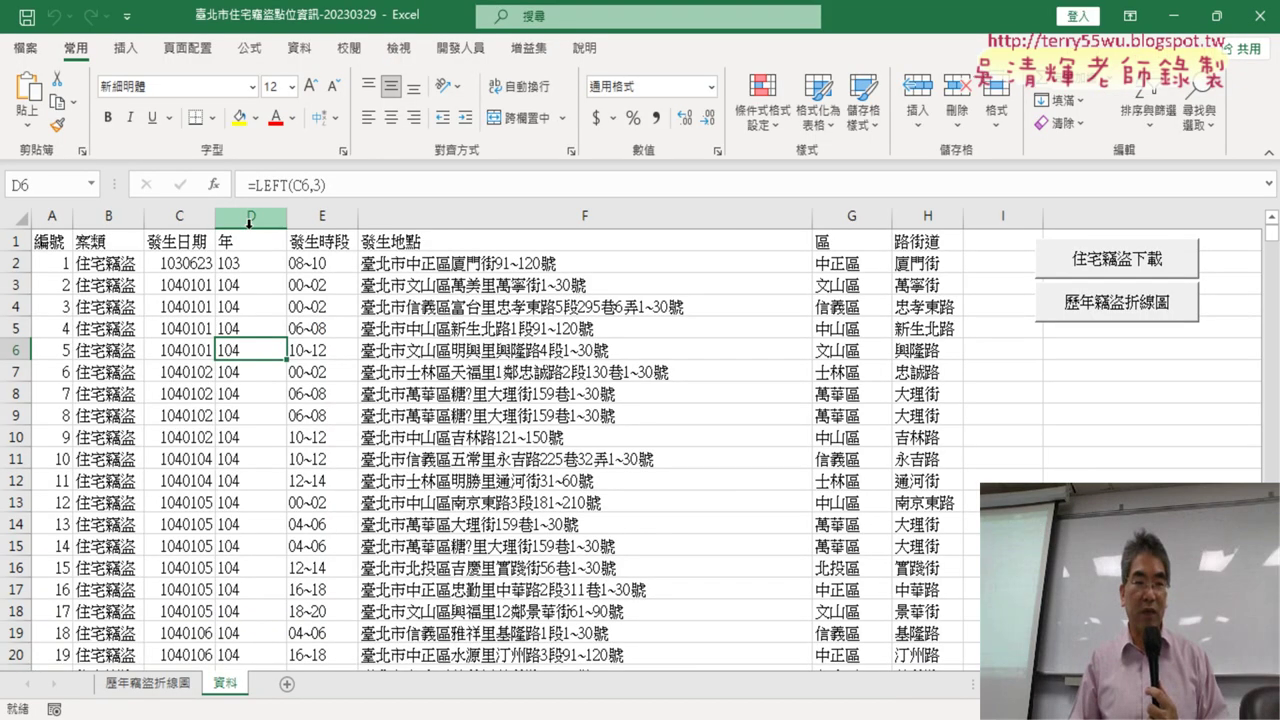
click(244, 220)
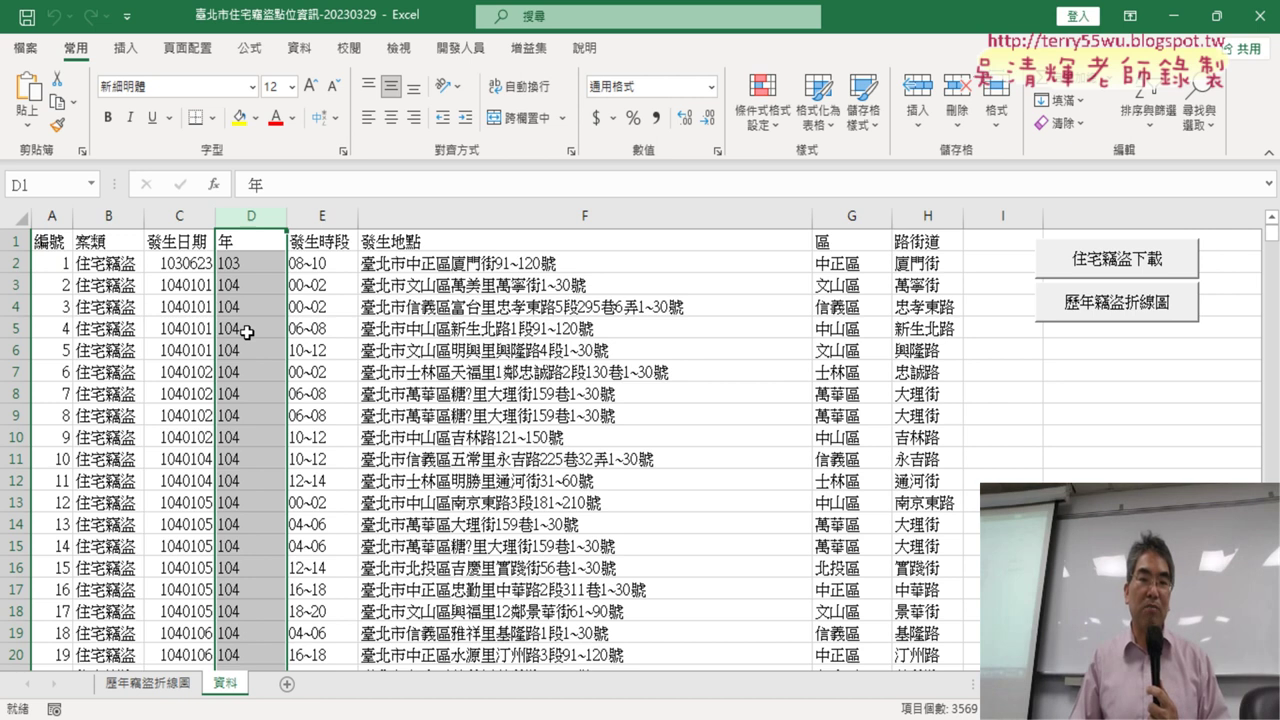
drag(848, 217, 858, 220)
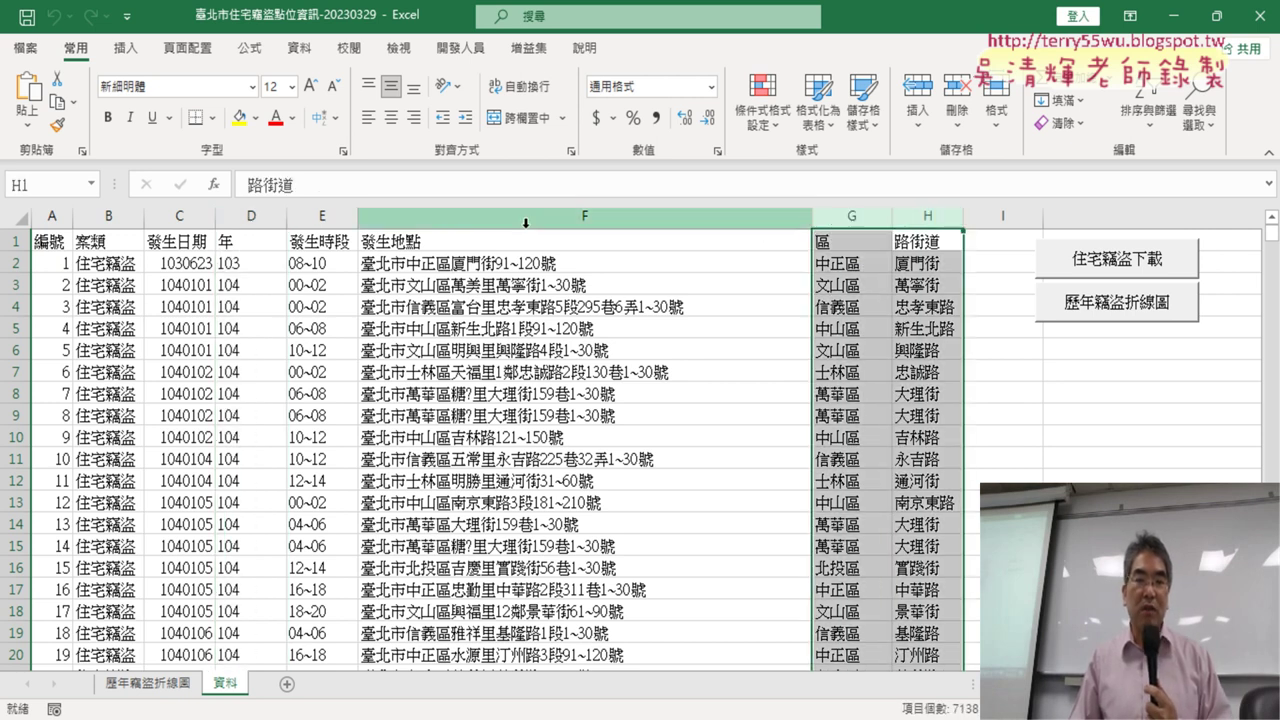
click(247, 208)
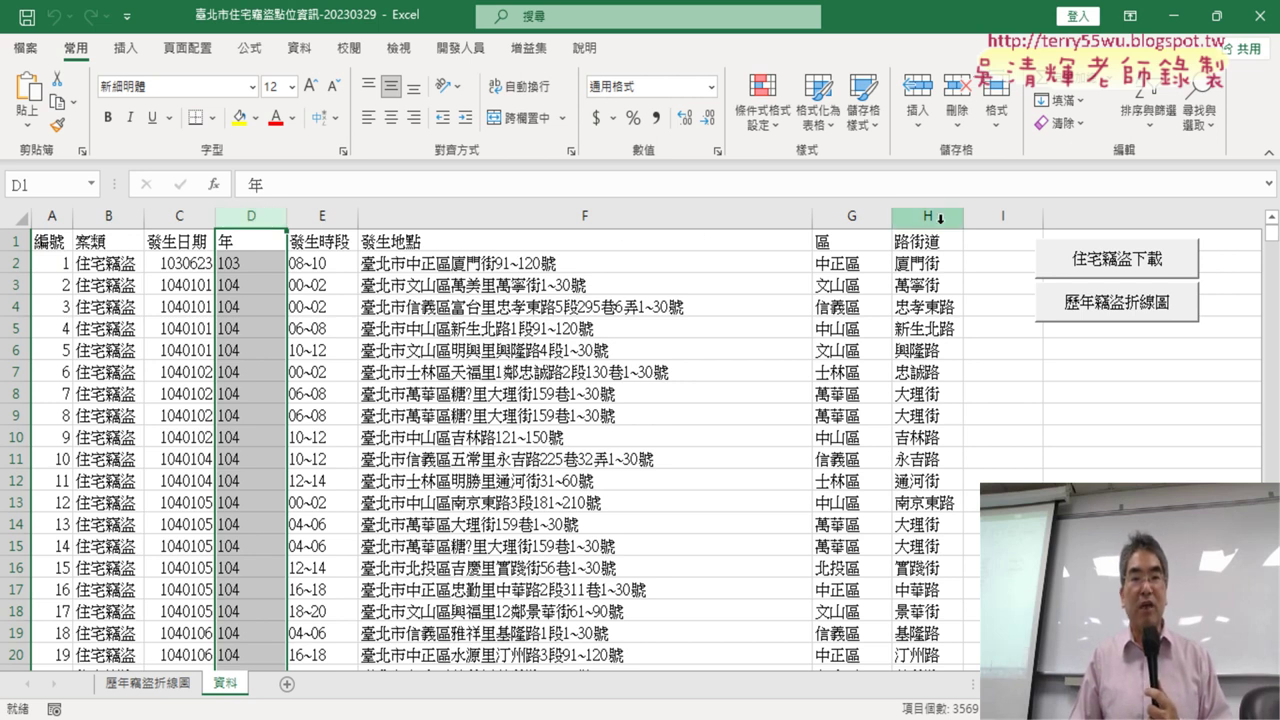
click(250, 263)
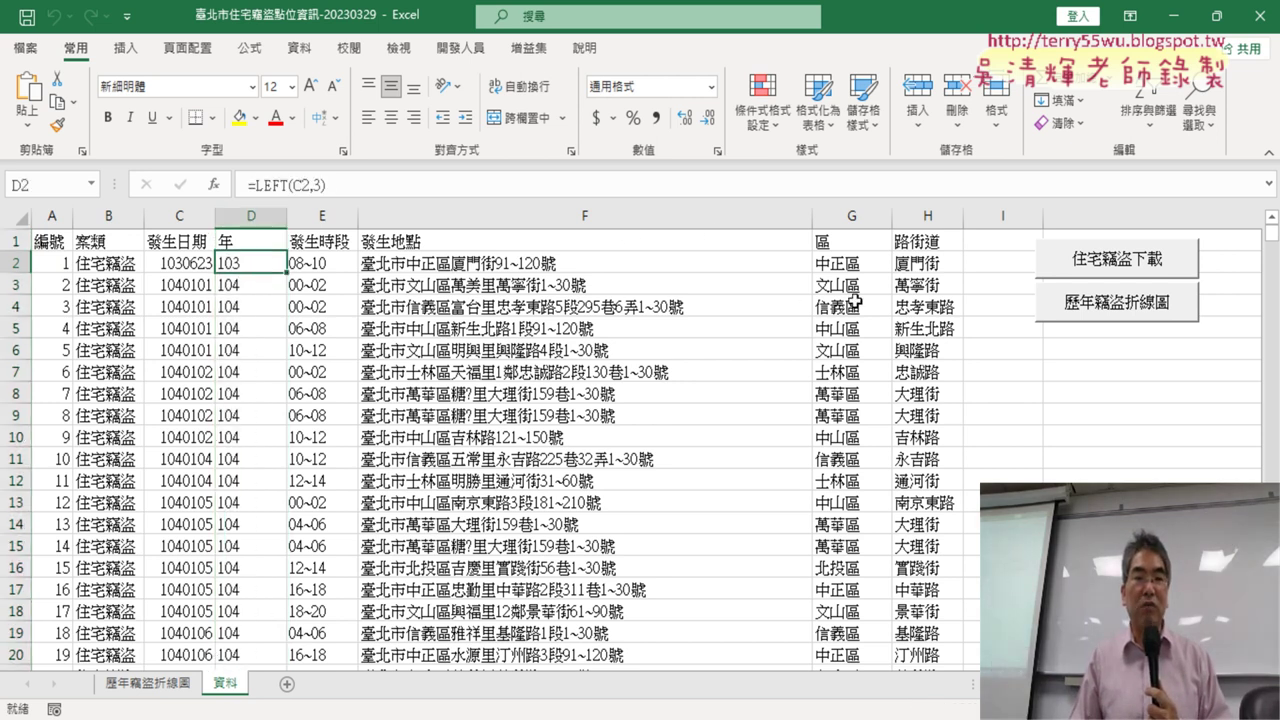
click(860, 264)
click(921, 268)
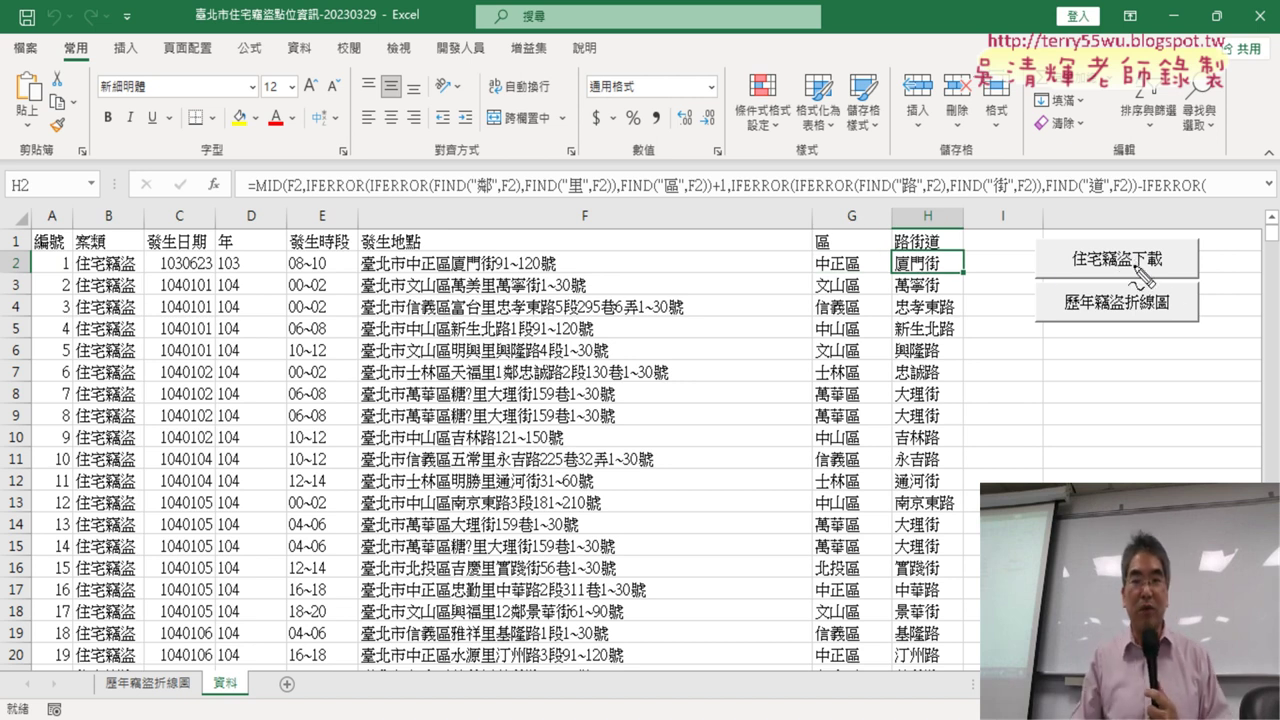
mouse_move(1158, 282)
mouse_down()
mouse_move(1050, 258)
mouse_move(1142, 284)
mouse_up()
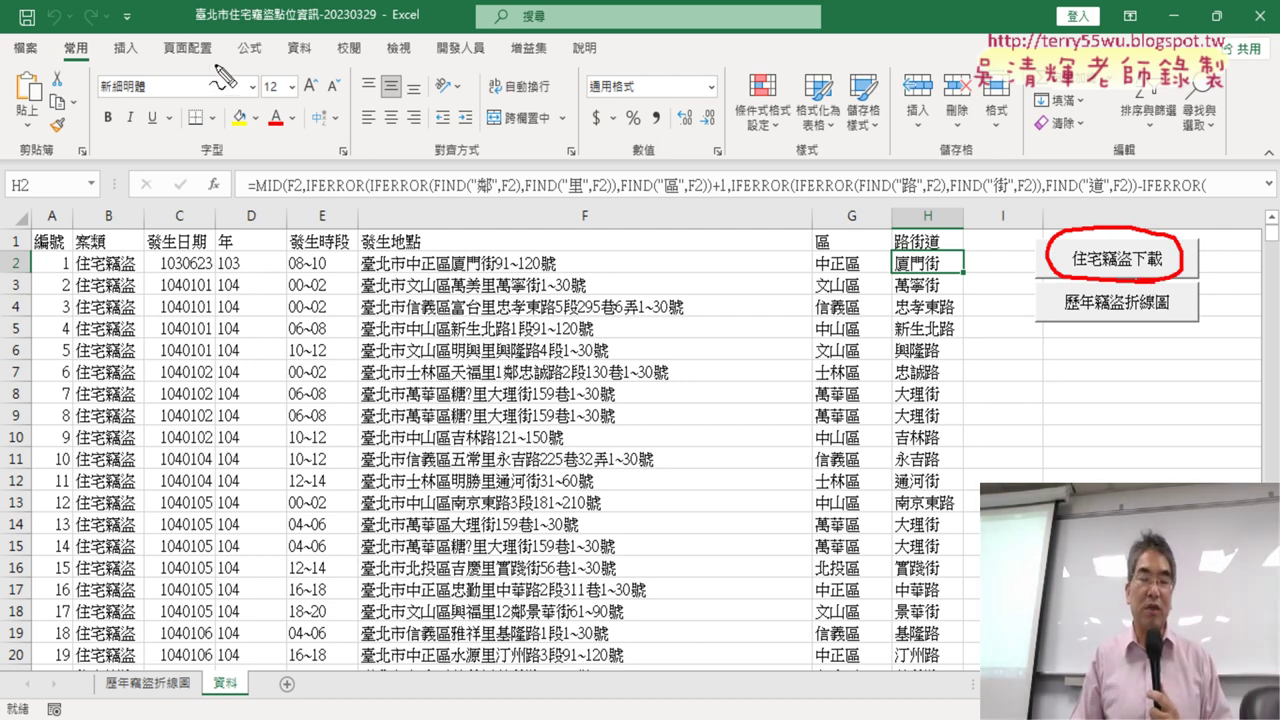
mouse_move(311, 45)
mouse_down()
mouse_move(318, 66)
mouse_move(182, 186)
mouse_up()
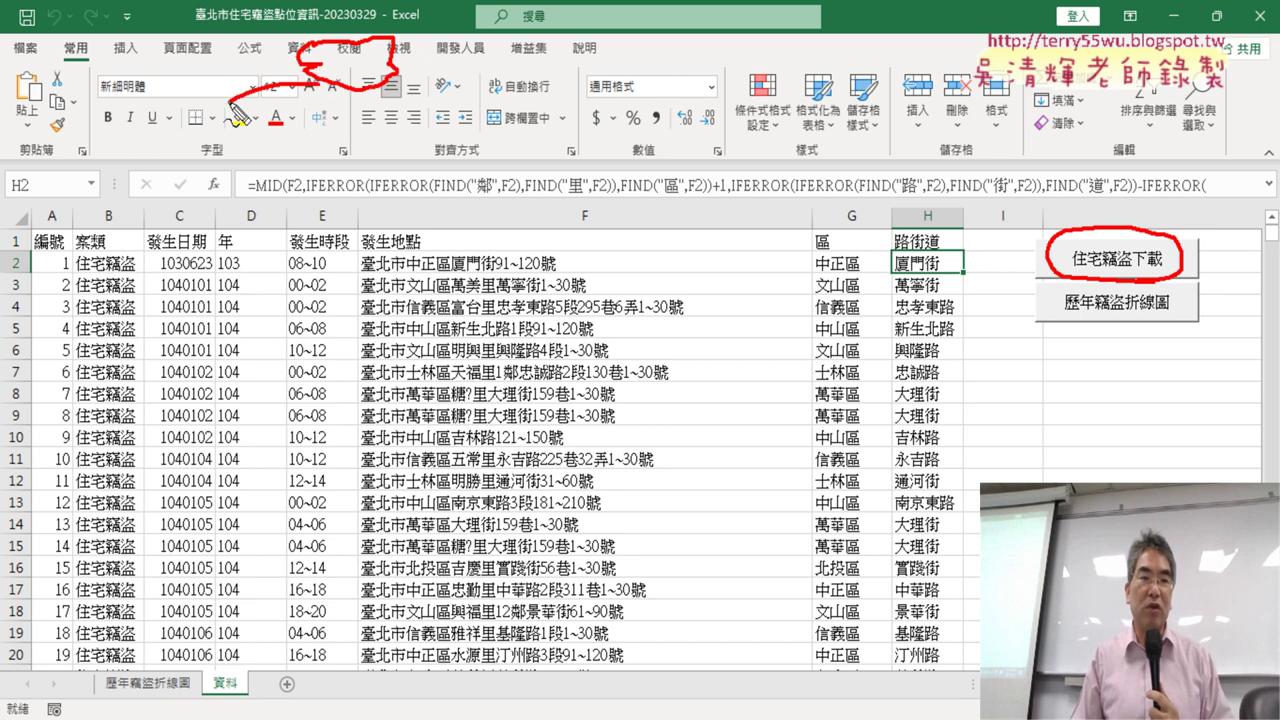
mouse_move(68, 214)
mouse_down()
mouse_move(62, 258)
mouse_move(400, 548)
mouse_up()
drag(350, 480, 360, 556)
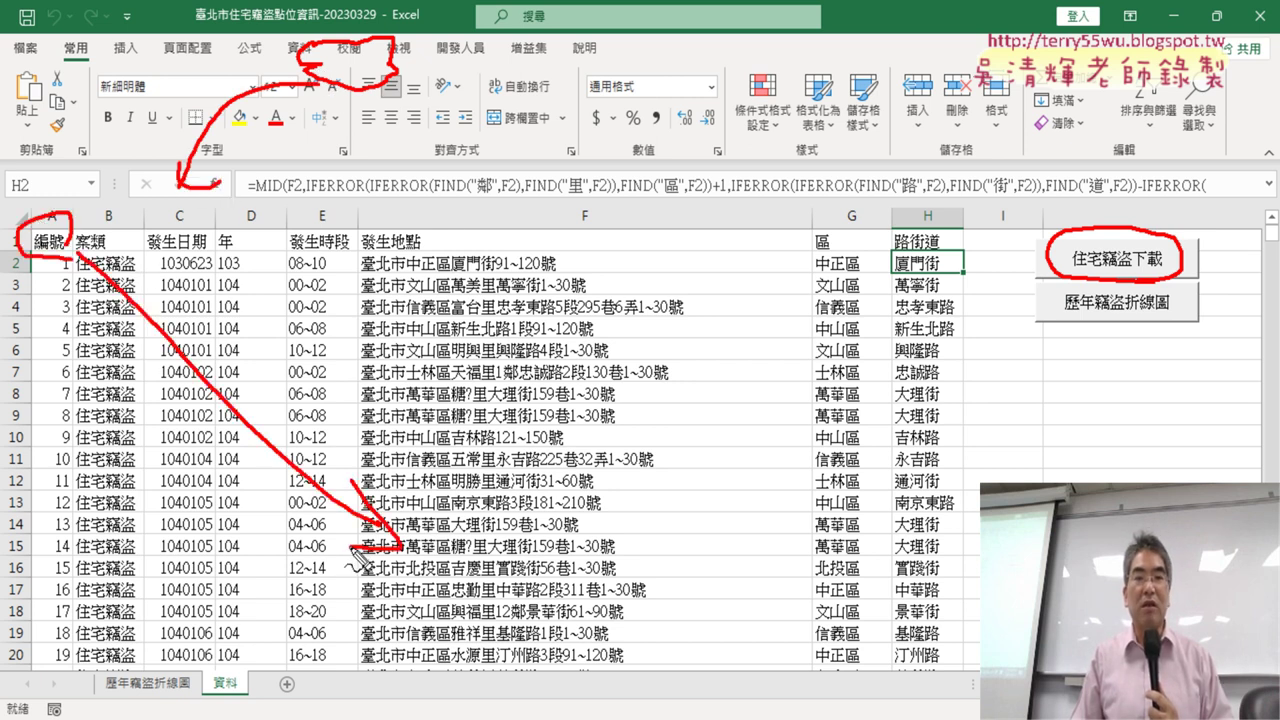
mouse_move(204, 40)
mouse_down()
mouse_move(203, 60)
mouse_move(264, 99)
mouse_up()
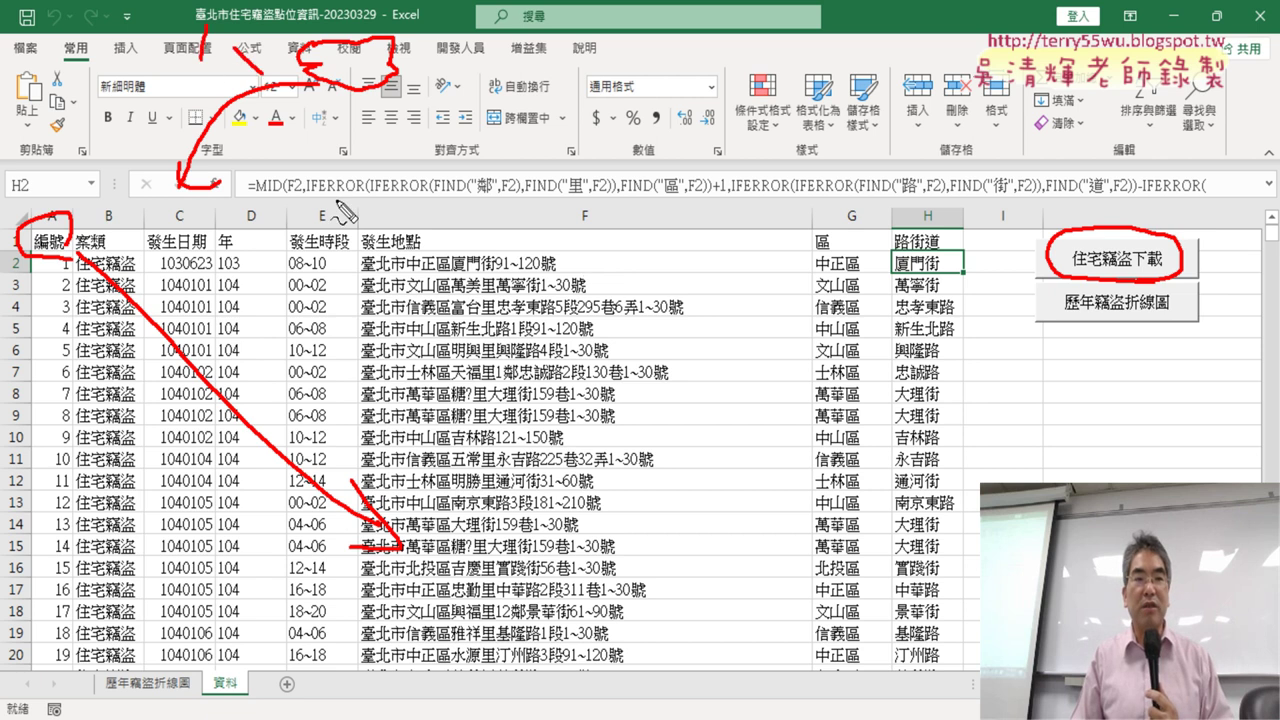
drag(302, 158, 400, 200)
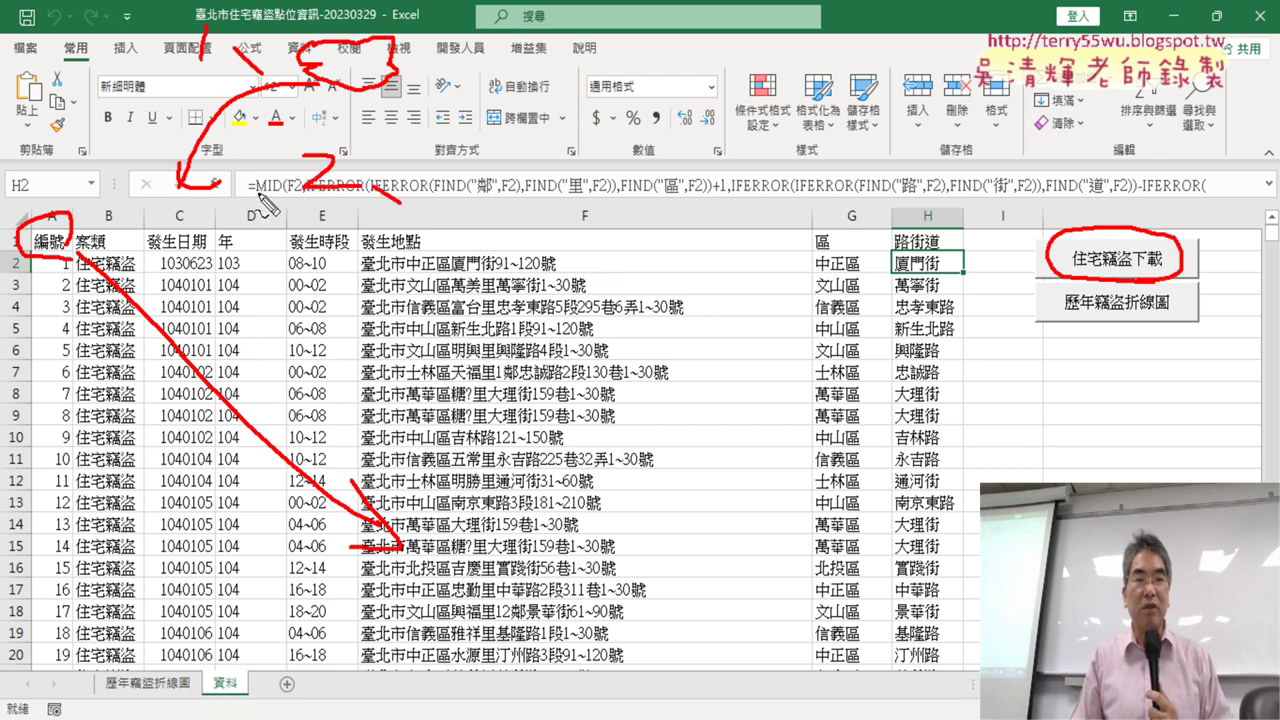
drag(220, 262, 260, 266)
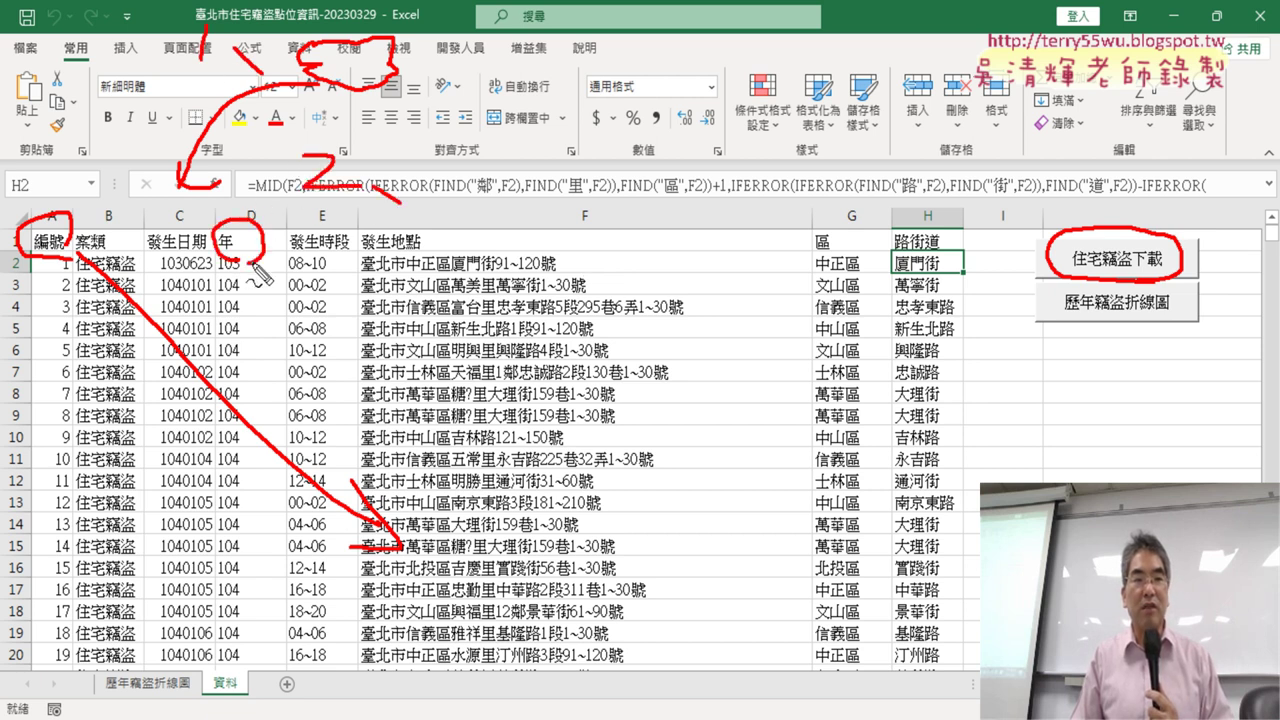
drag(828, 222, 836, 256)
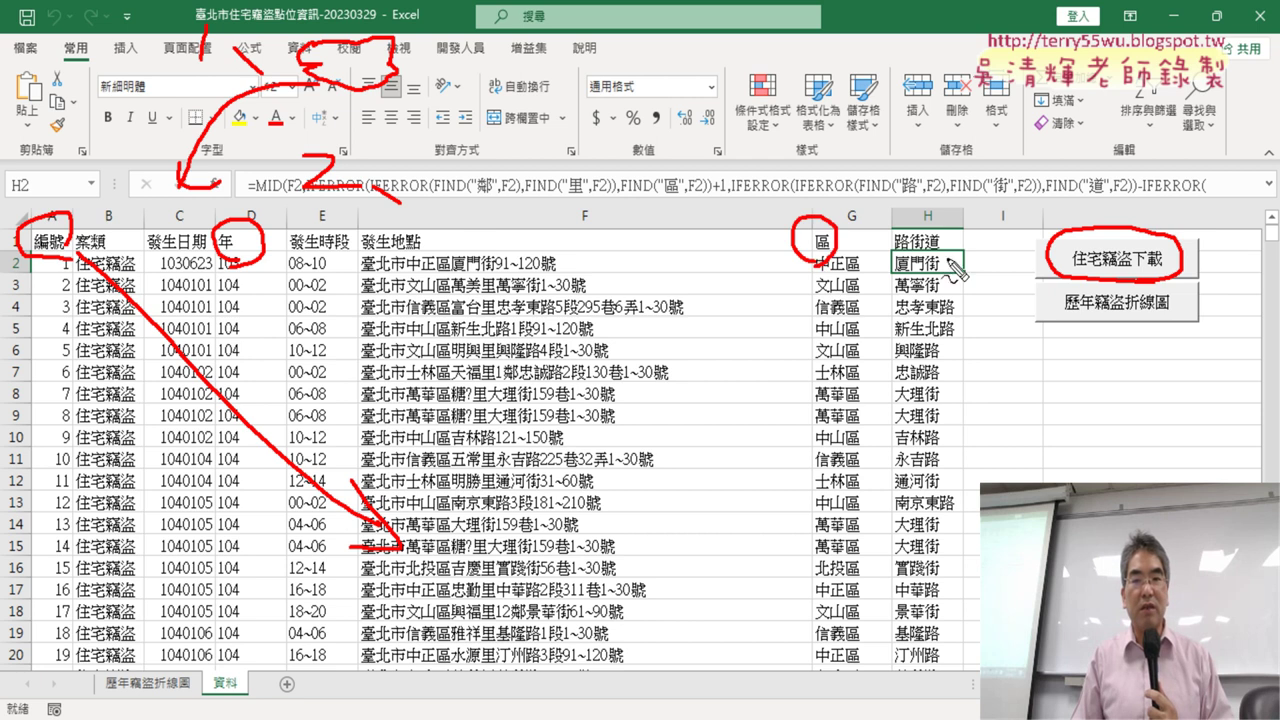
drag(930, 215, 952, 238)
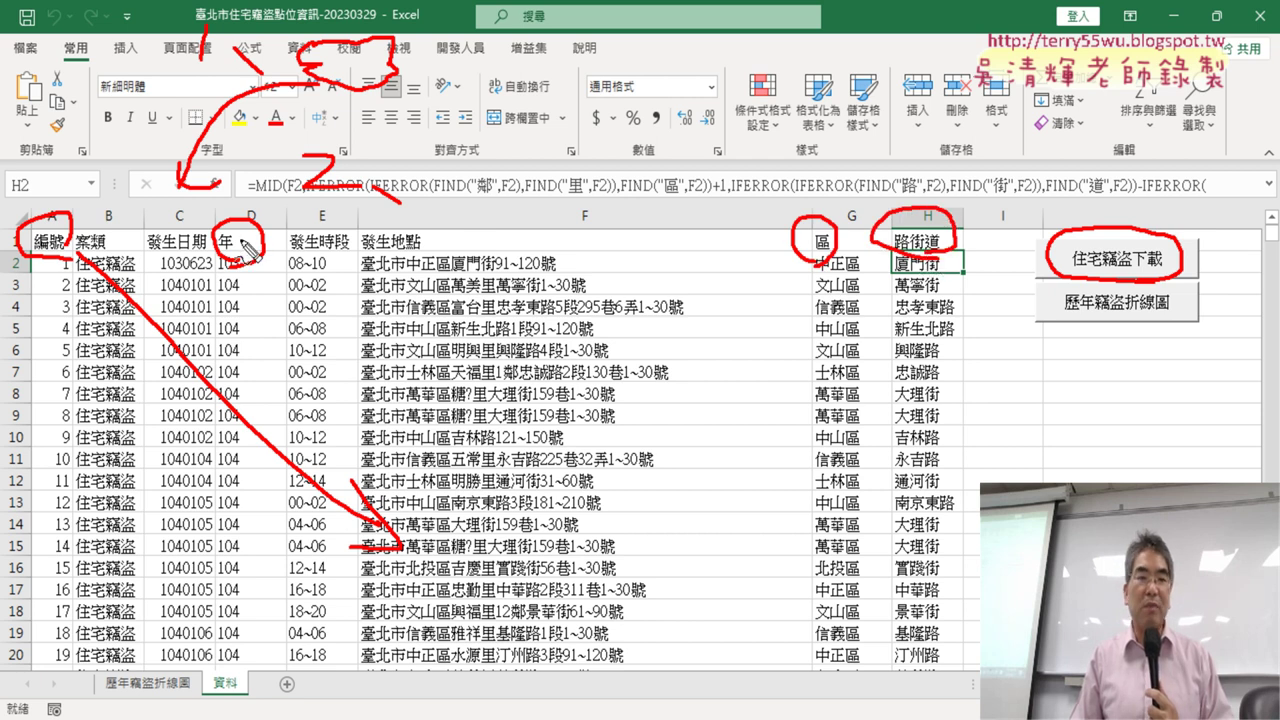
mouse_move(243, 248)
mouse_down()
mouse_move(259, 336)
mouse_move(270, 302)
mouse_up()
mouse_move(840, 275)
mouse_down()
mouse_move(818, 328)
mouse_move(876, 332)
mouse_up()
drag(940, 258, 932, 370)
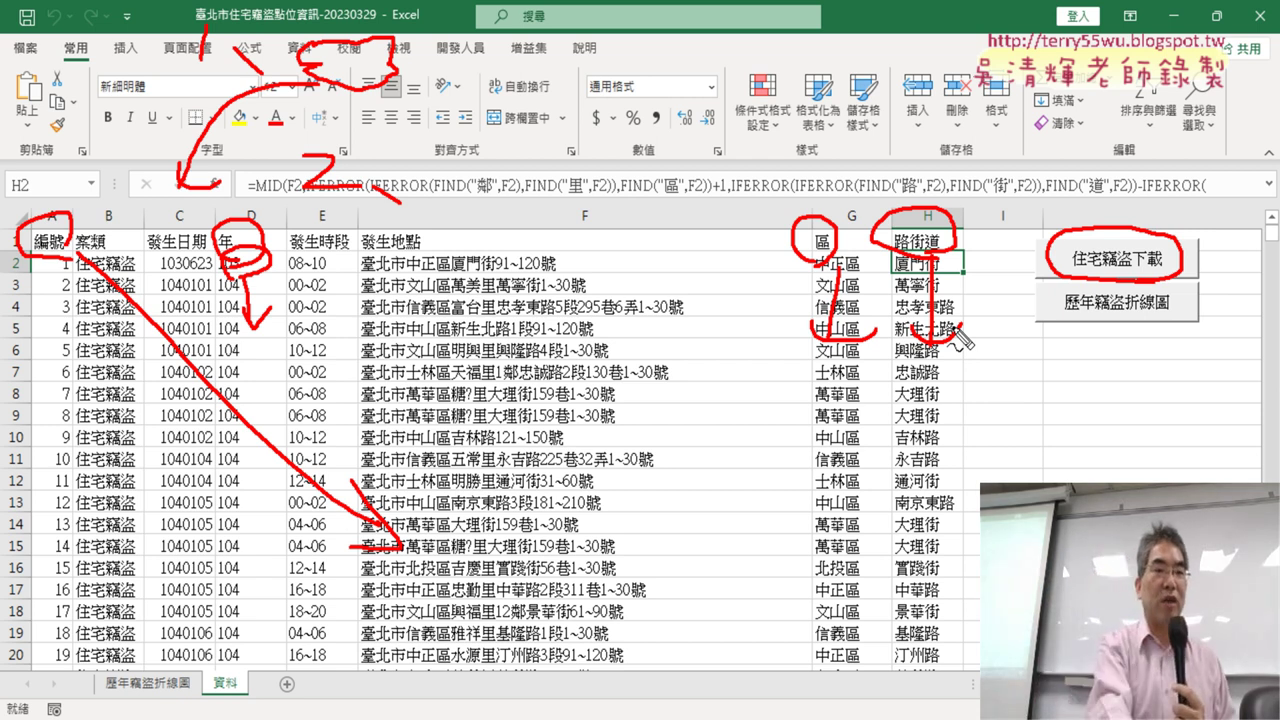
key(Escape)
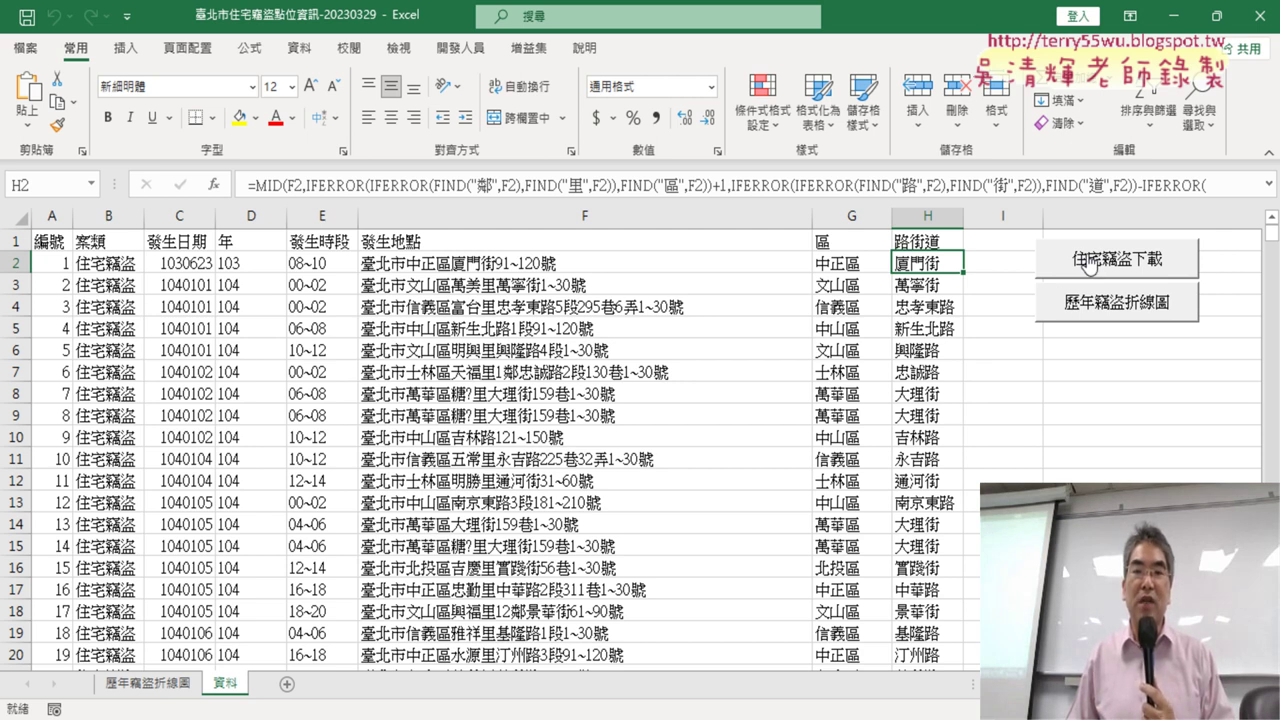
Open the download button's assigned macro code and maximize the Module1 window
right_click(1088, 262)
click(1160, 449)
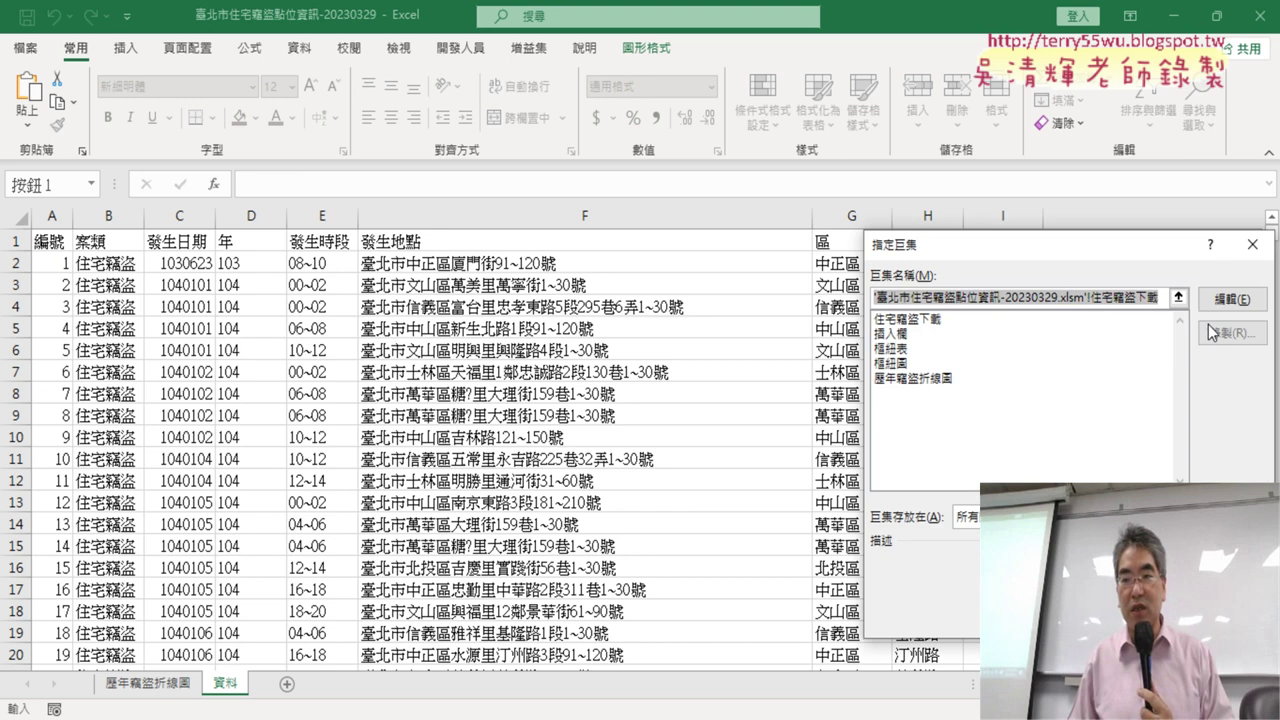
click(1230, 299)
double_click(462, 150)
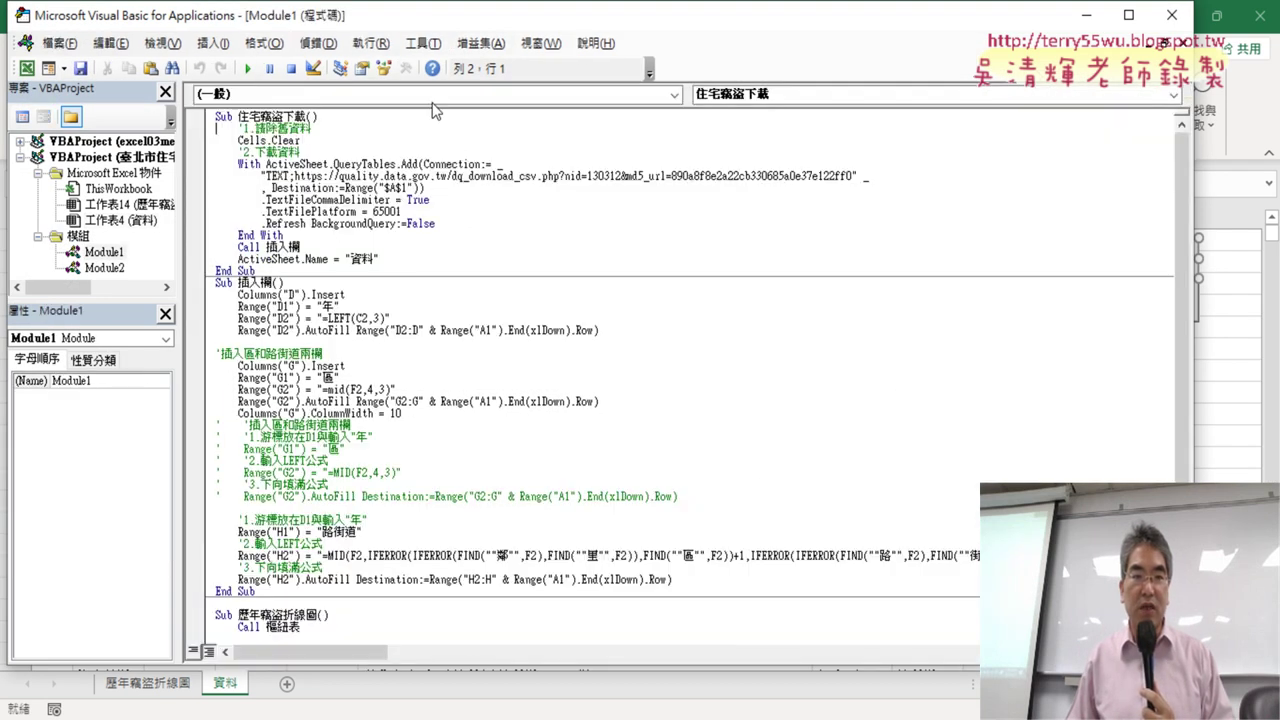
Set the VBA editor's code font size to 12 in Editor Format options
click(422, 43)
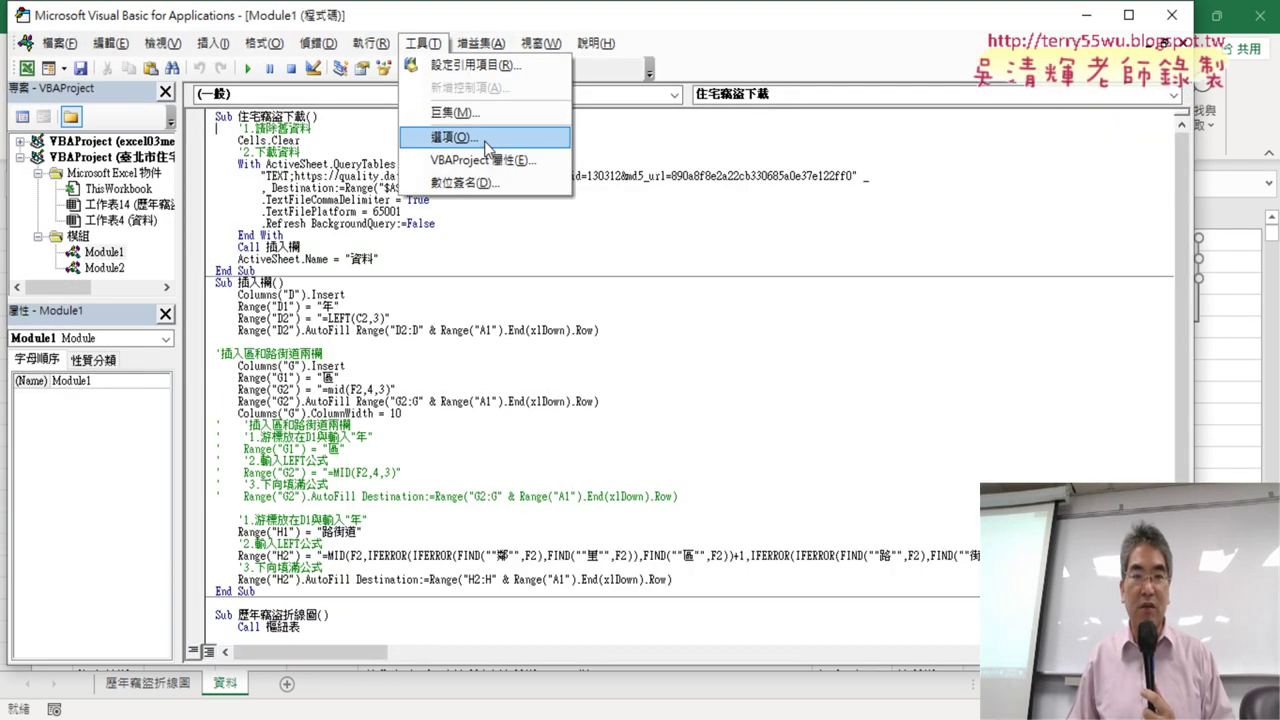
click(487, 145)
click(540, 177)
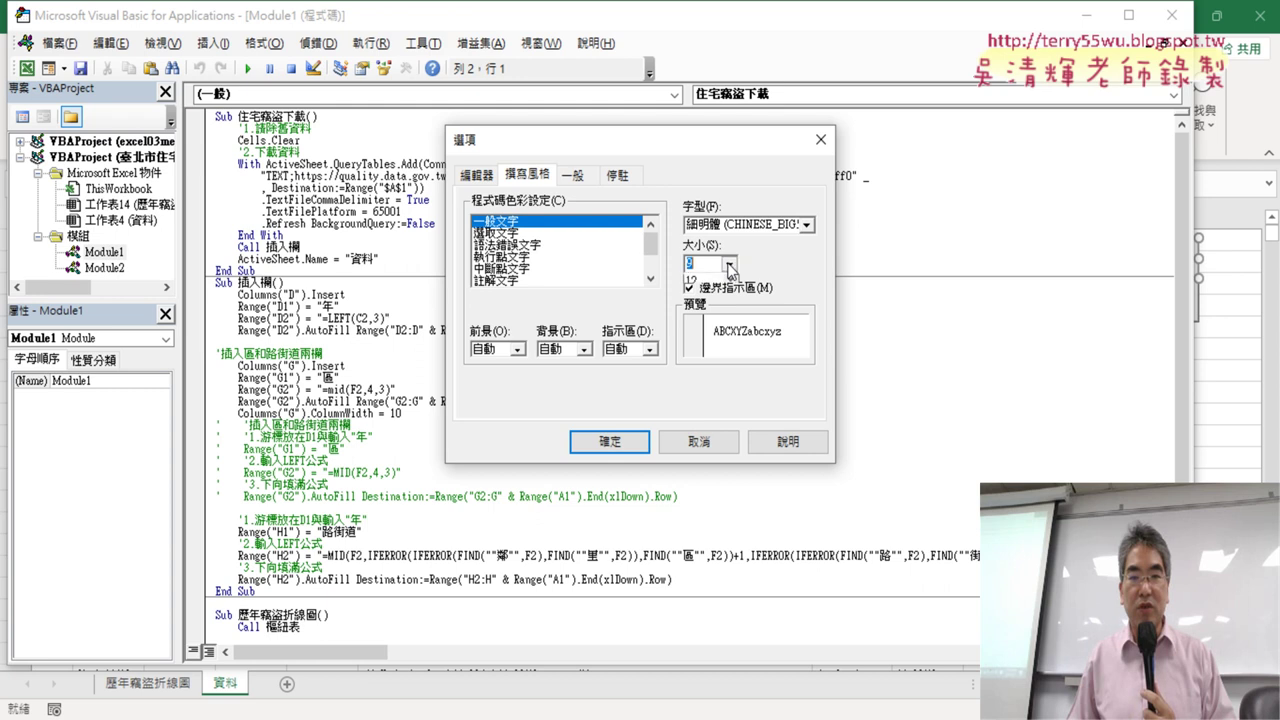
click(640, 438)
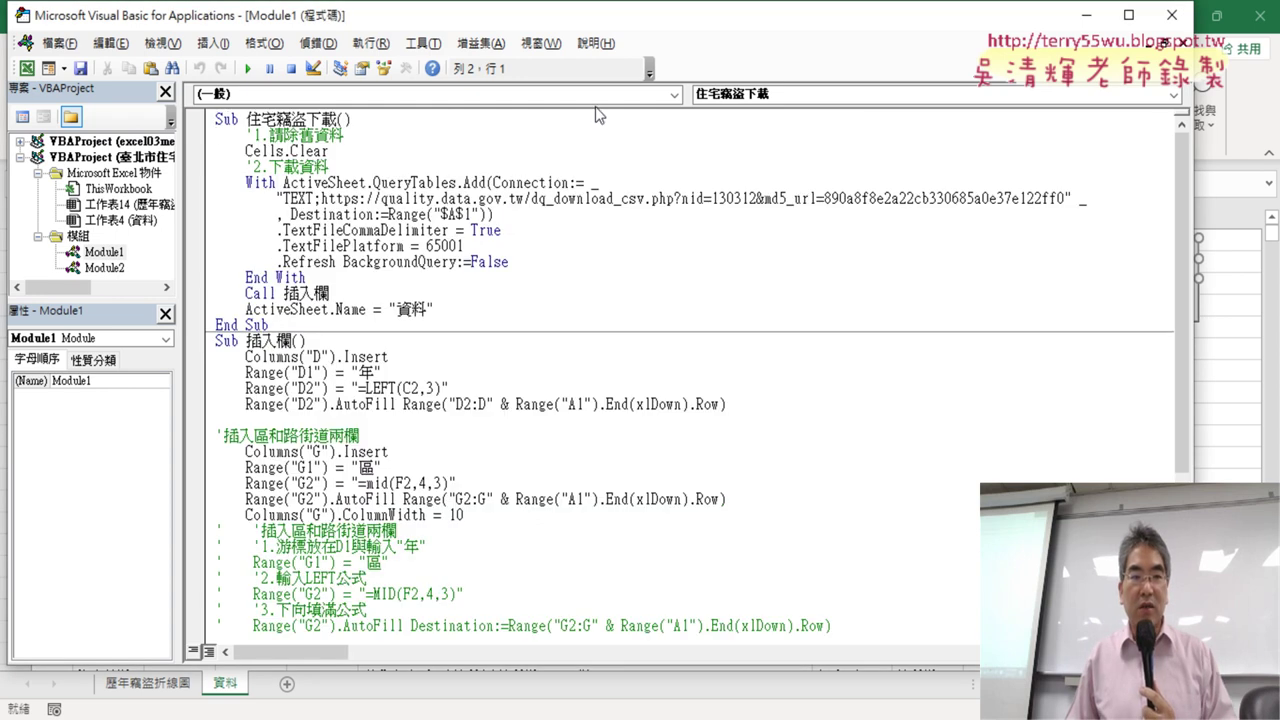
Put a breakpoint on Cells.Clear and run the download macro from its button until it pauses
click(197, 153)
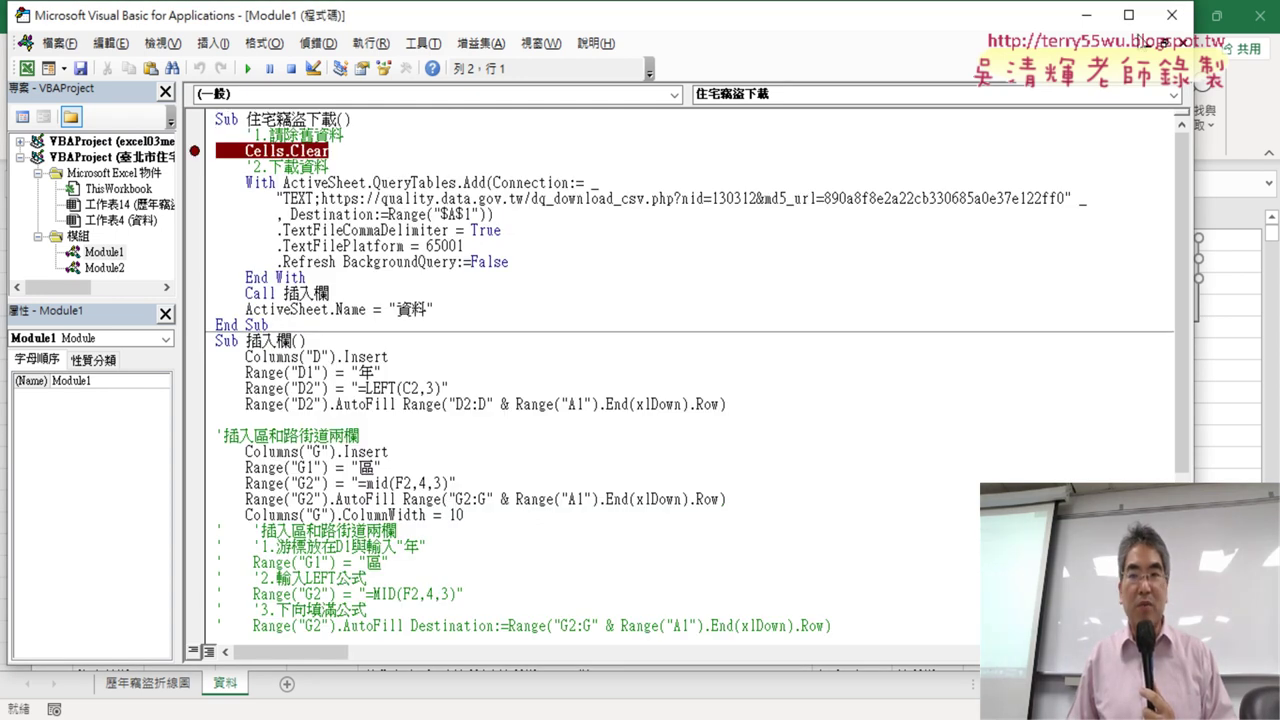
key(alt+F11)
click(1111, 259)
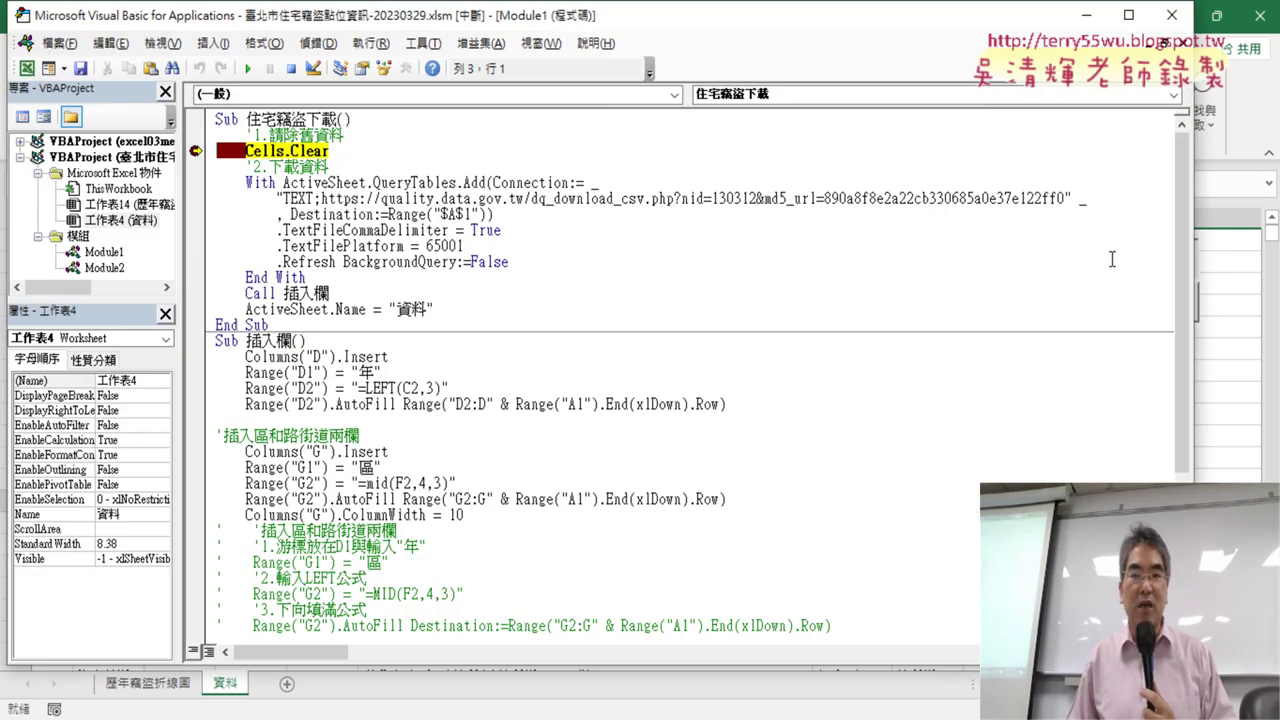
drag(466, 22, 525, 60)
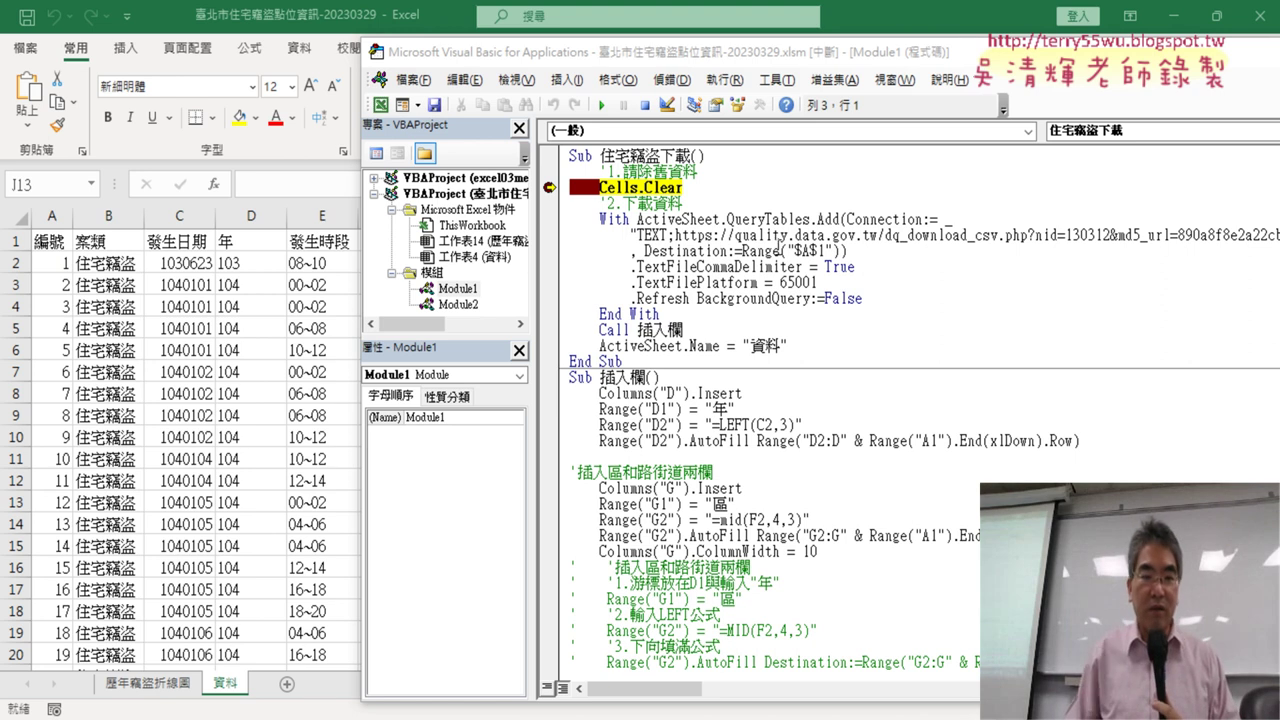
Step the download macro past Cells.Clear and the query-table setup to .TextFilePlatform = 65001
click(773, 250)
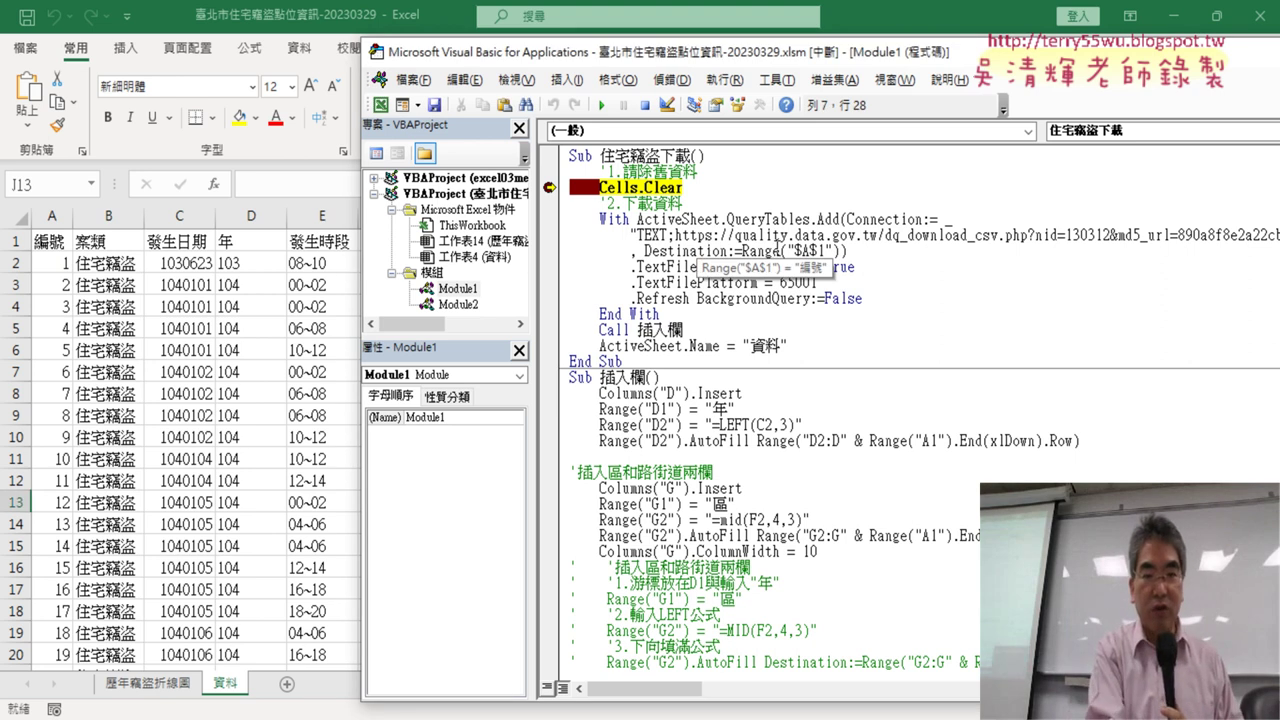
key(F8)
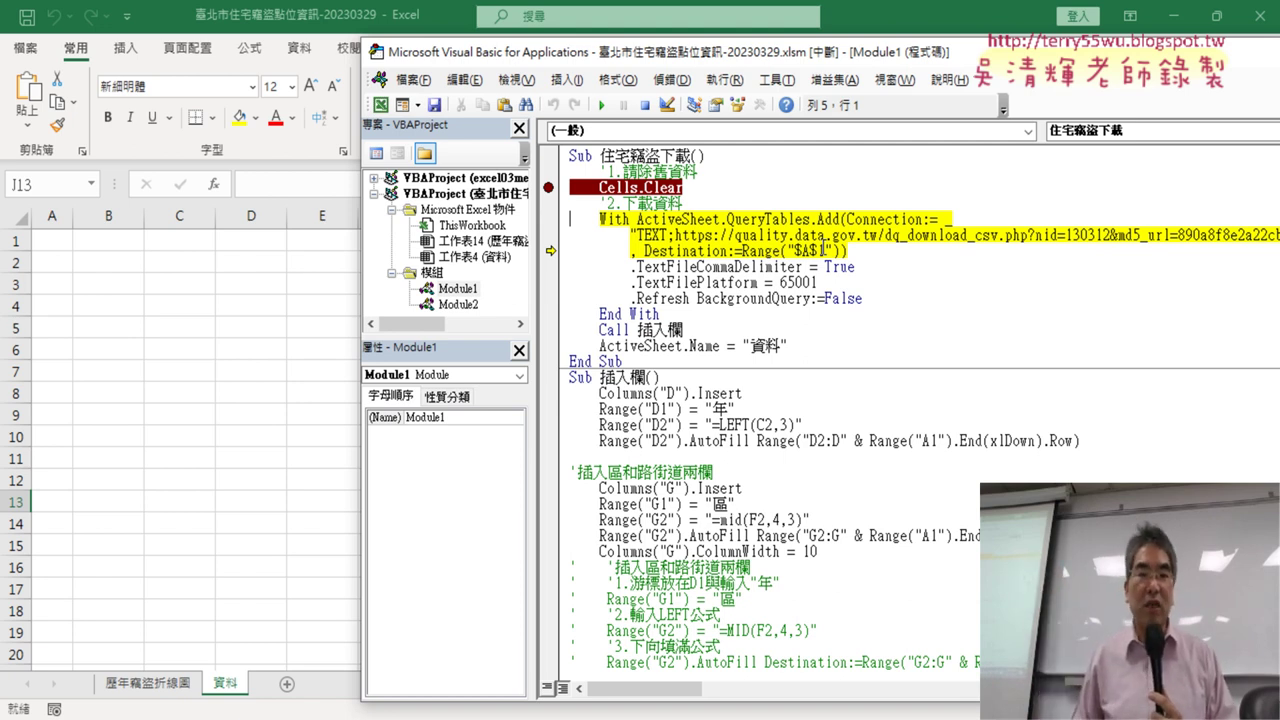
drag(820, 285, 795, 283)
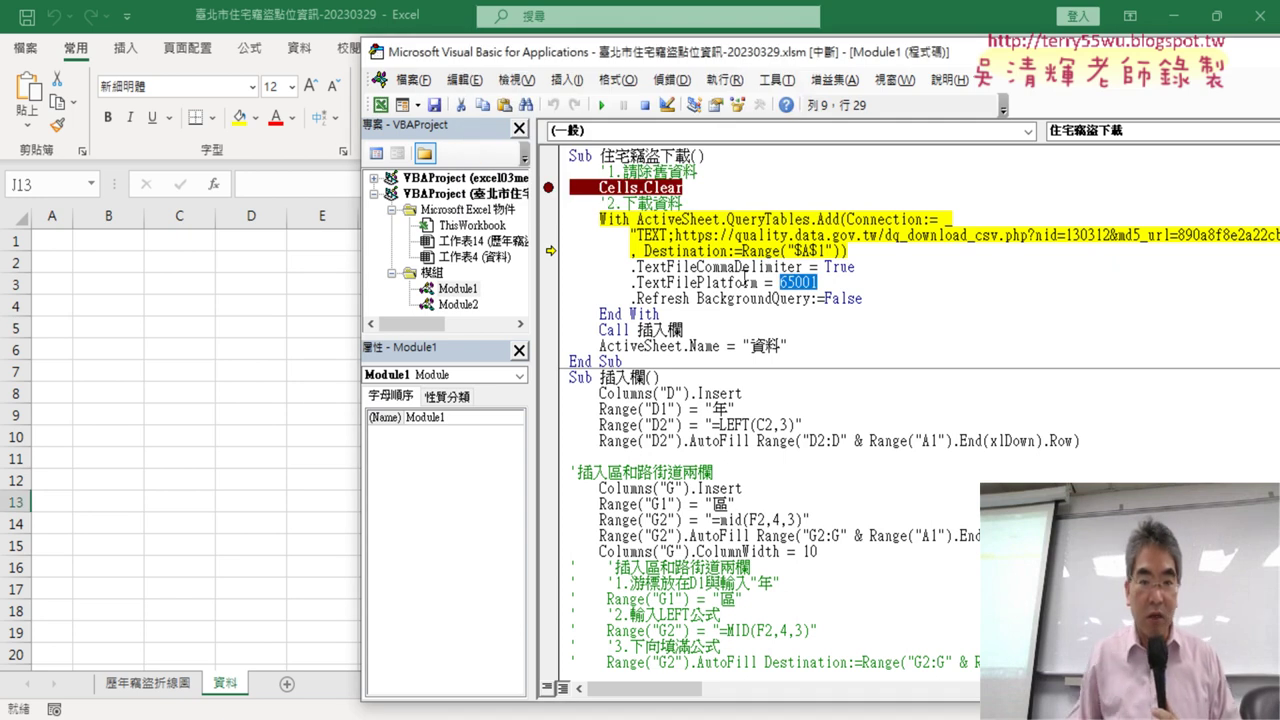
click(745, 281)
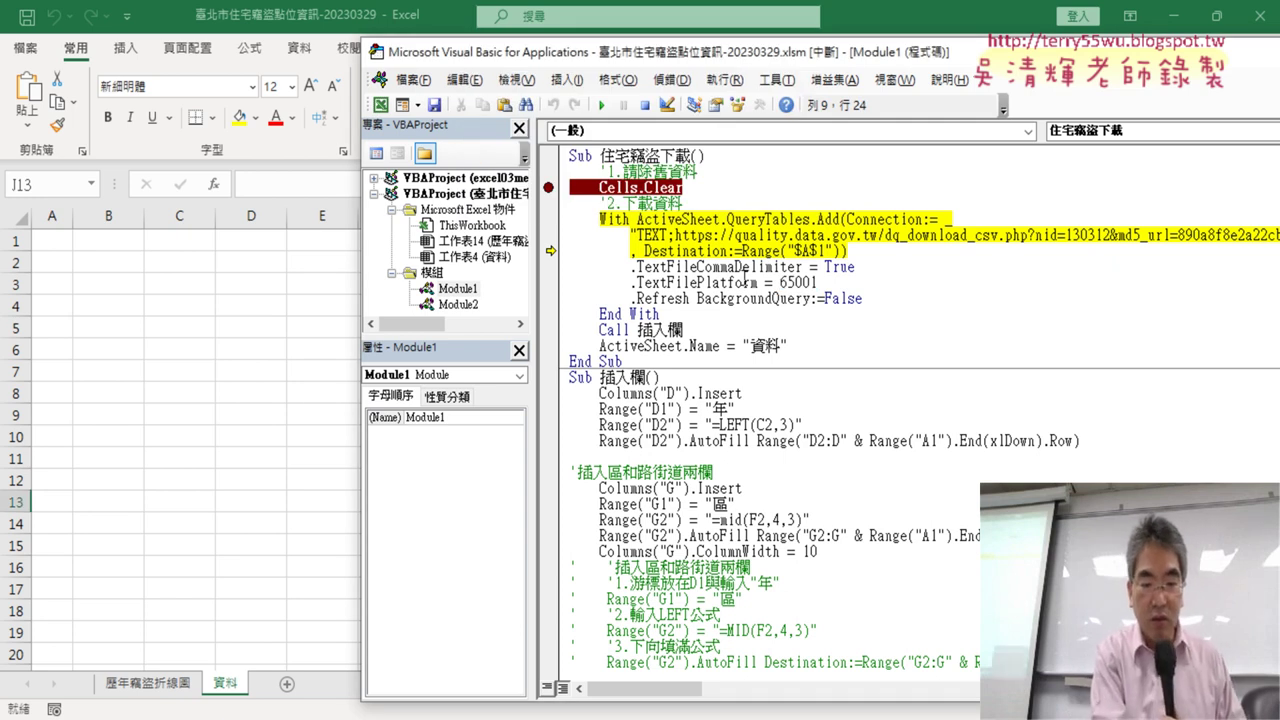
key(F8)
key(F8)
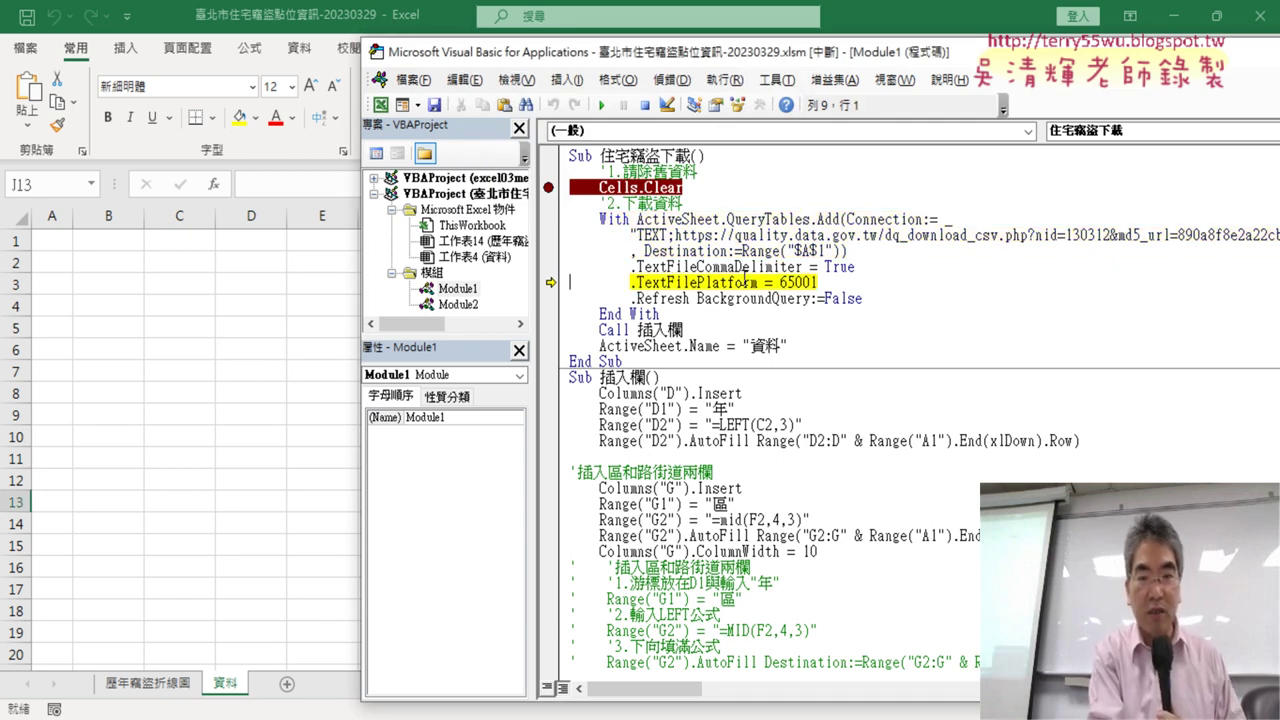
key(F8)
key(F8)
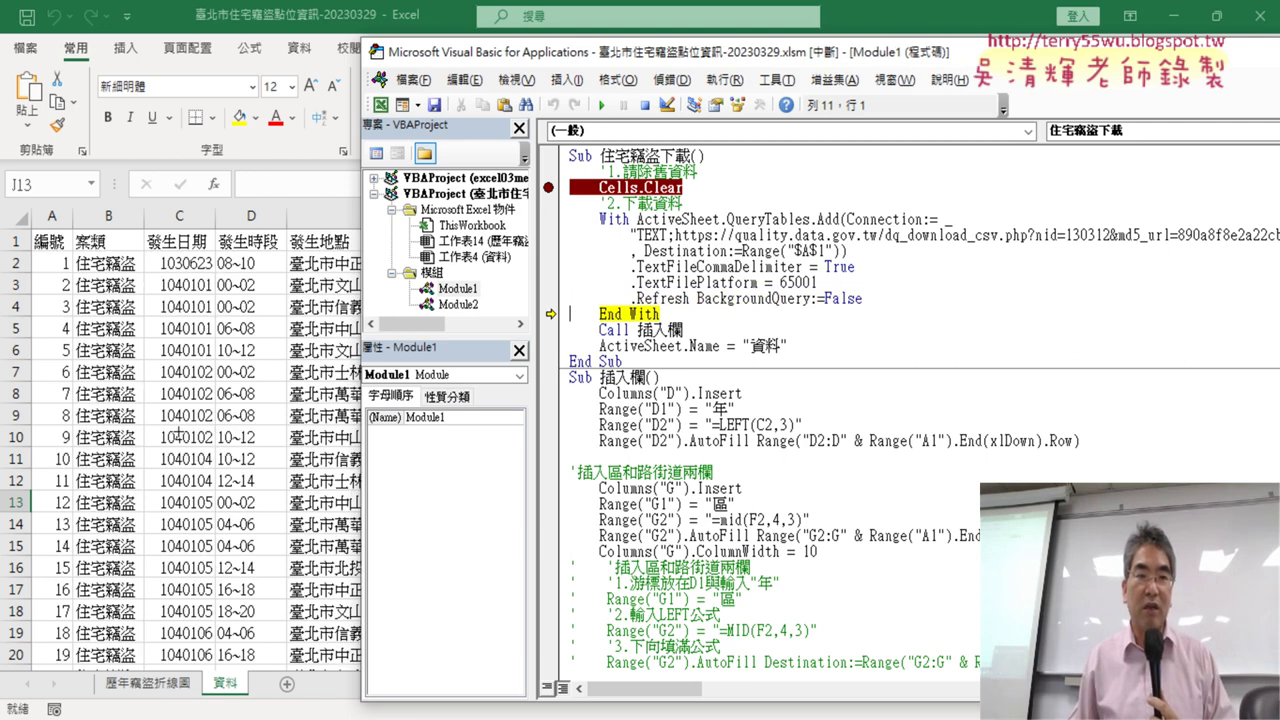
Check the downloaded data's column D, reopen the VBA editor and step to Call 插入欄
click(250, 306)
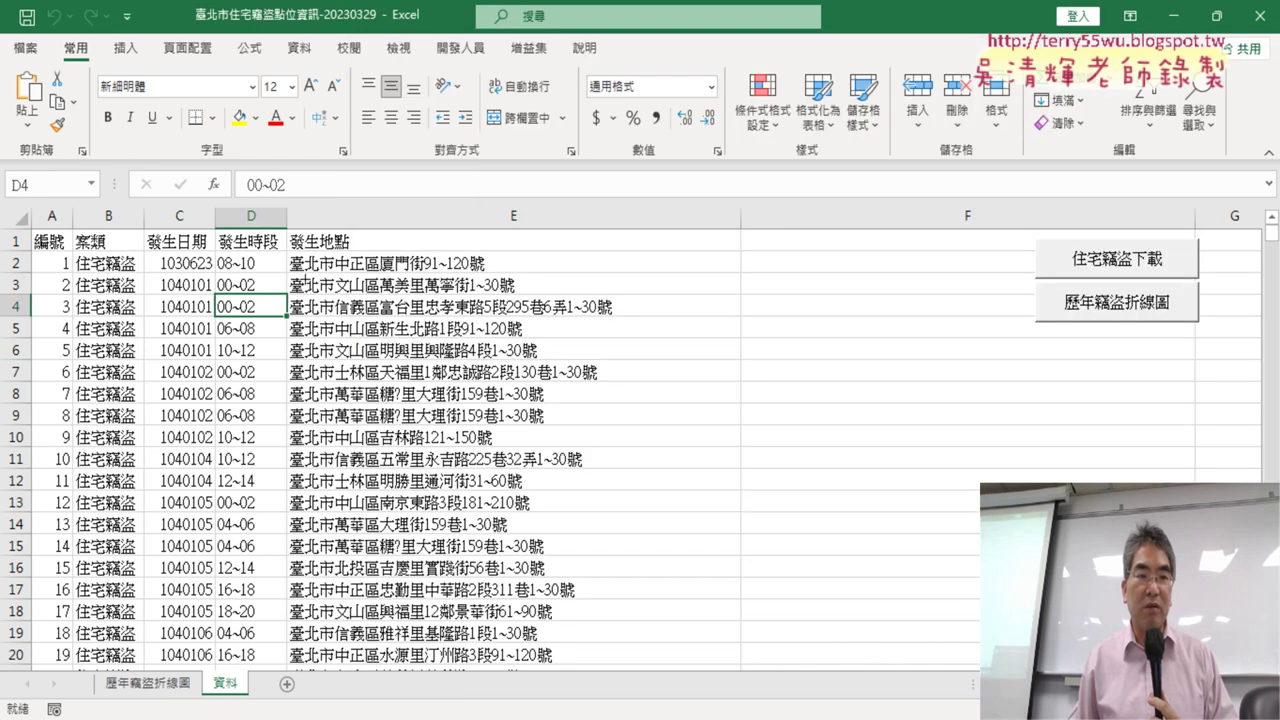
click(265, 216)
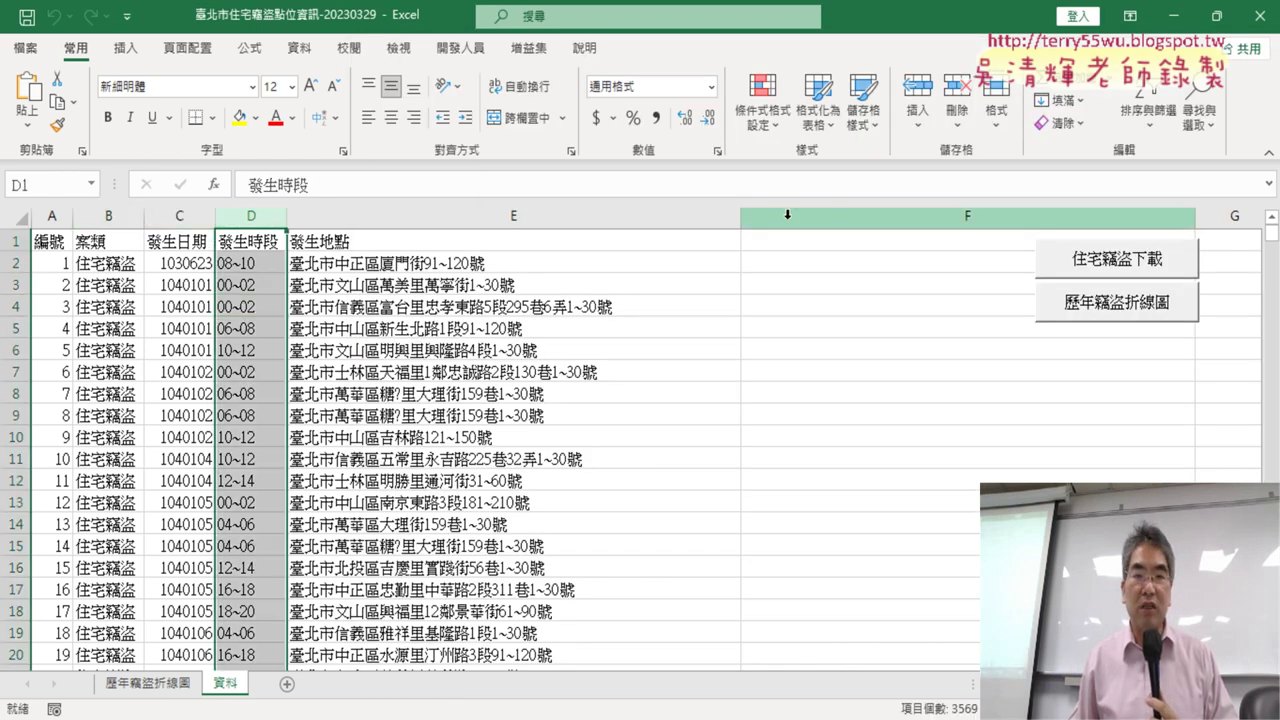
click(460, 48)
click(57, 100)
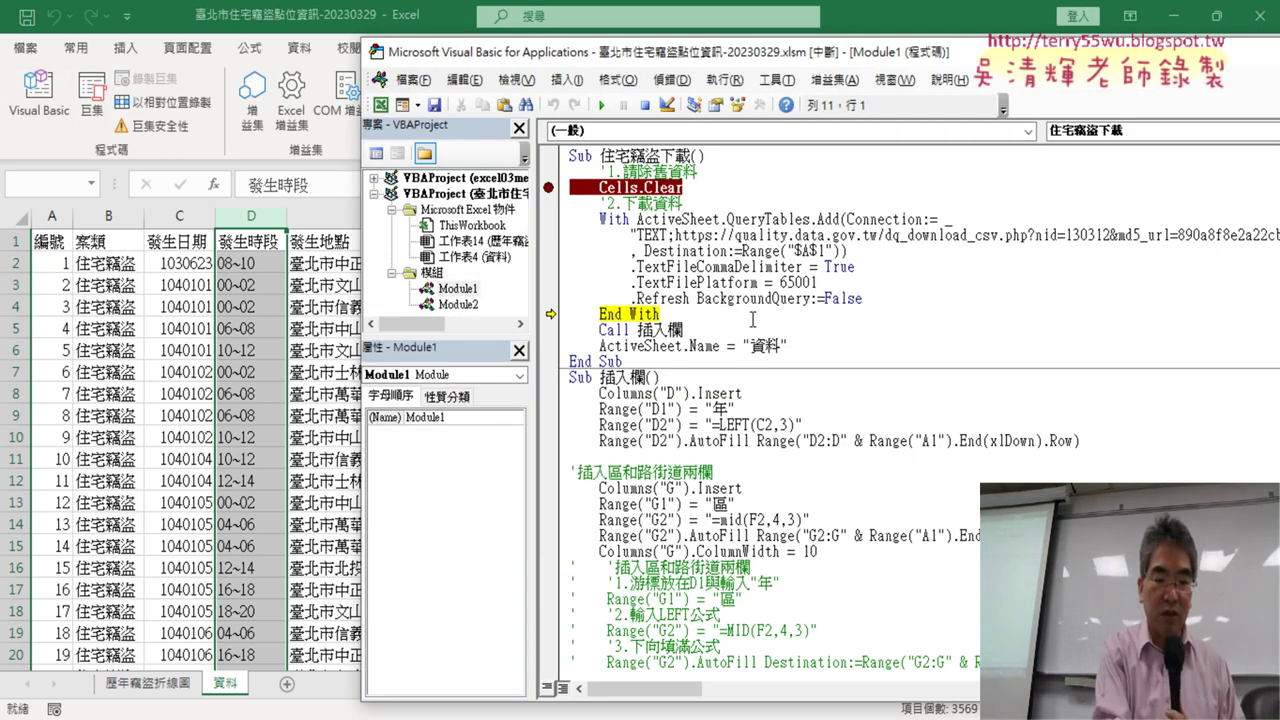
key(F8)
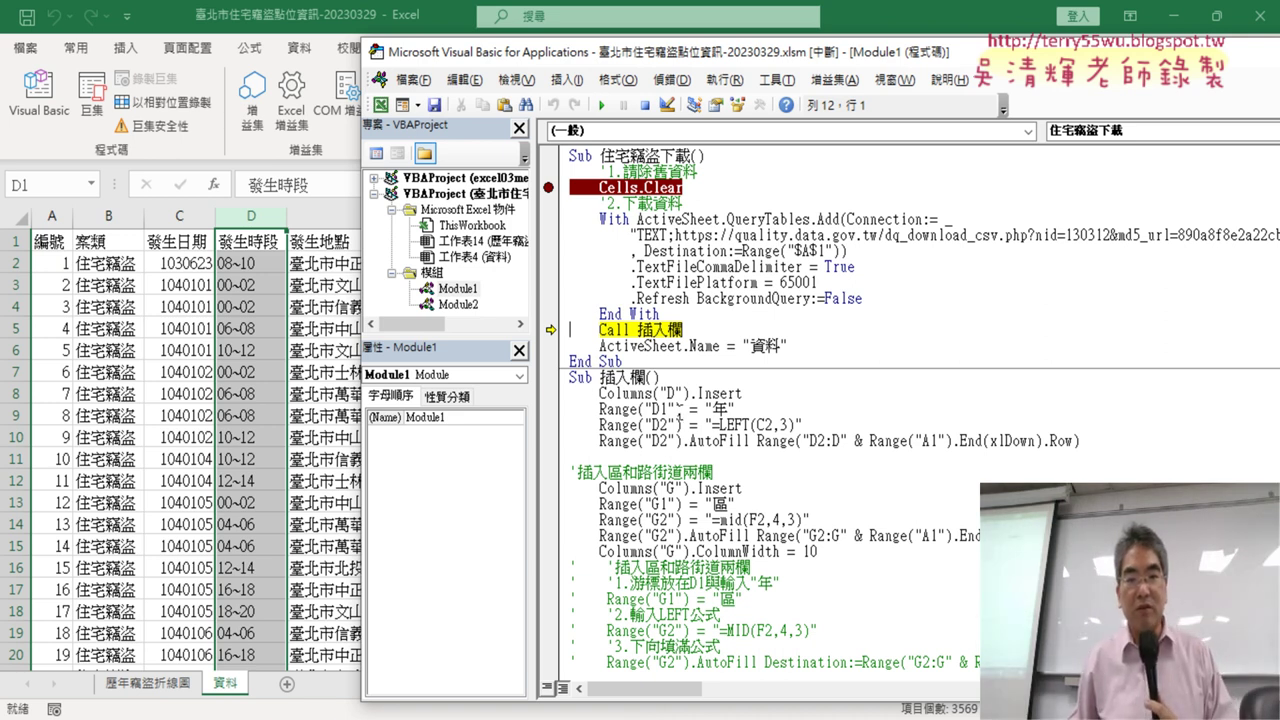
Highlight the four year-column lines and the column G width line in 插入欄
drag(1127, 452, 543, 400)
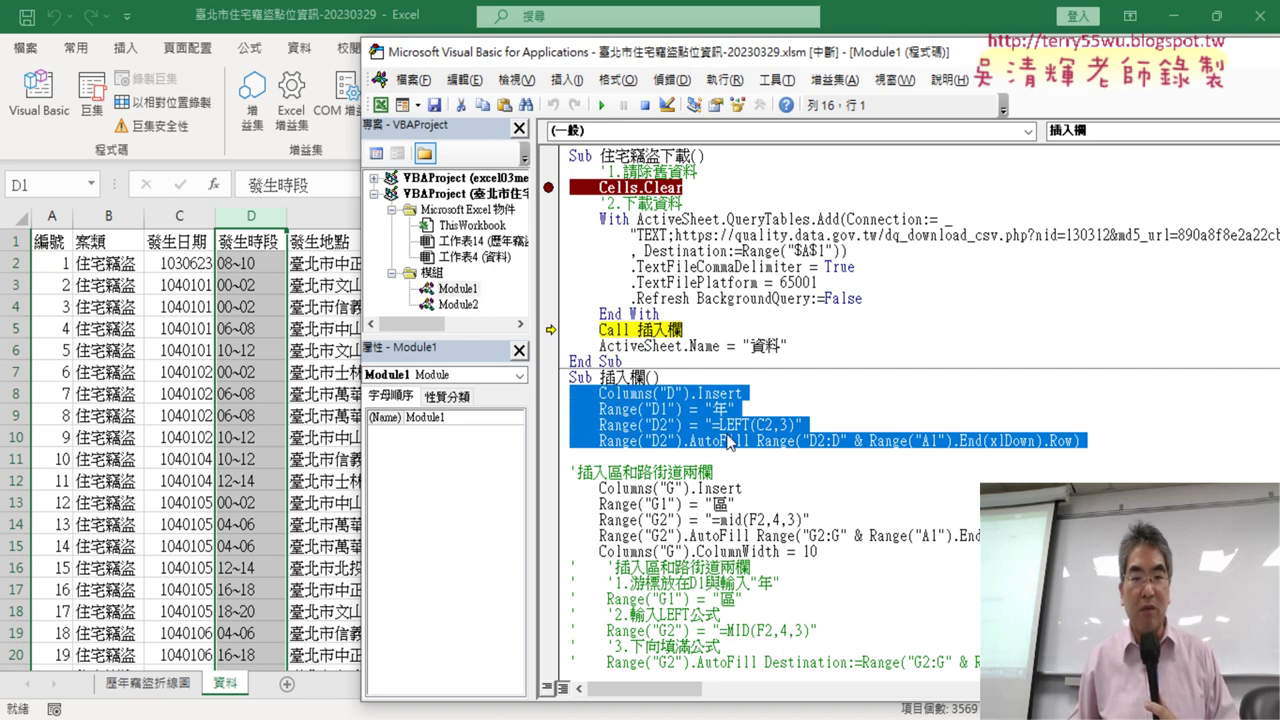
scroll(741, 452, down, 2)
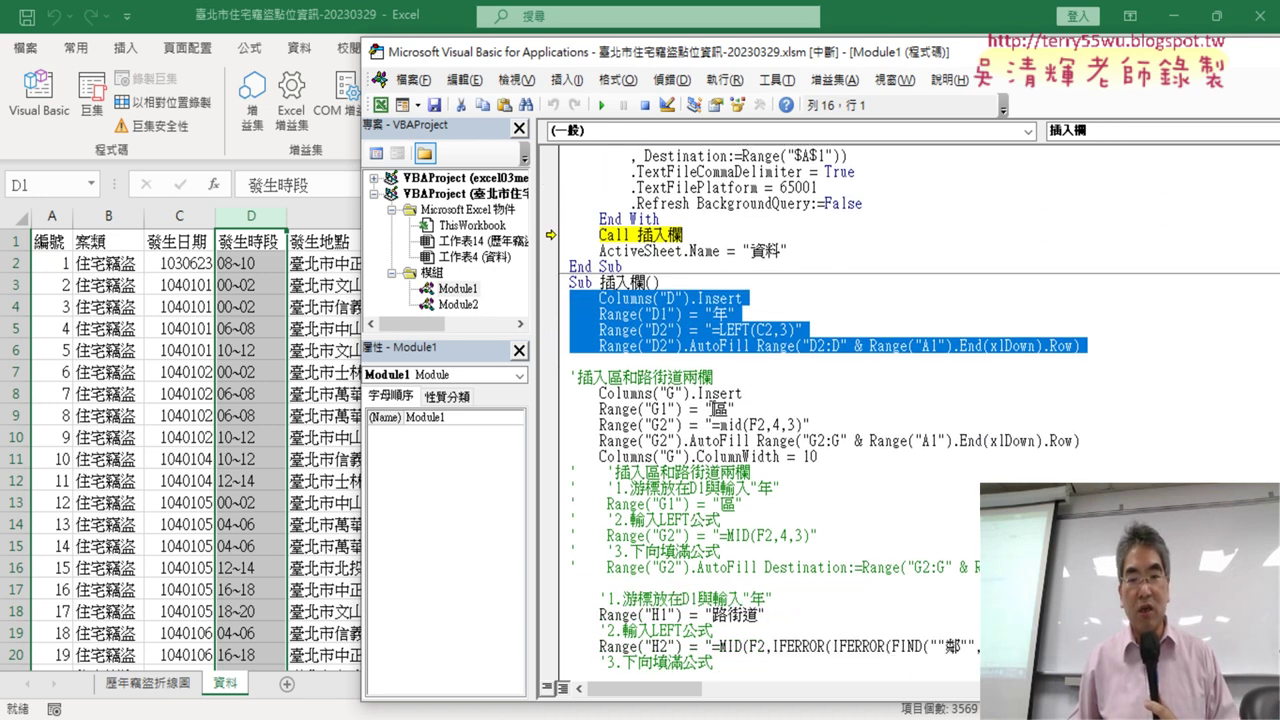
scroll(770, 445, down, 1)
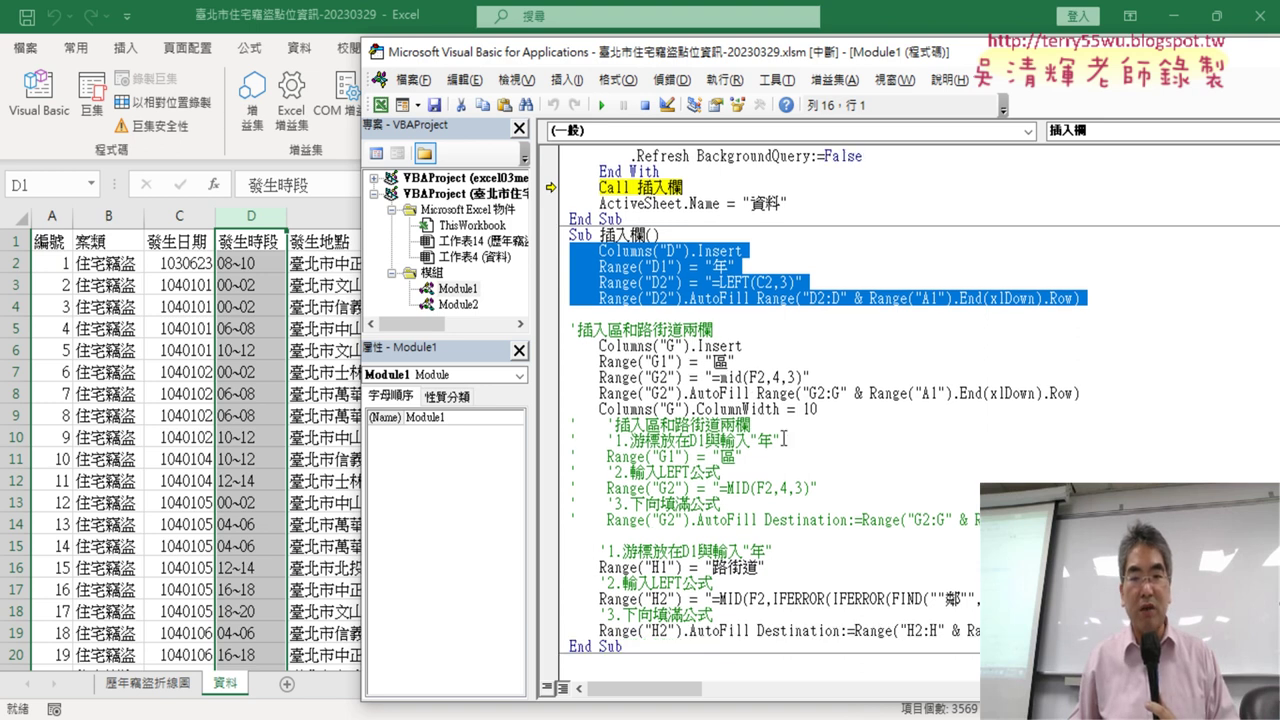
drag(832, 414, 570, 410)
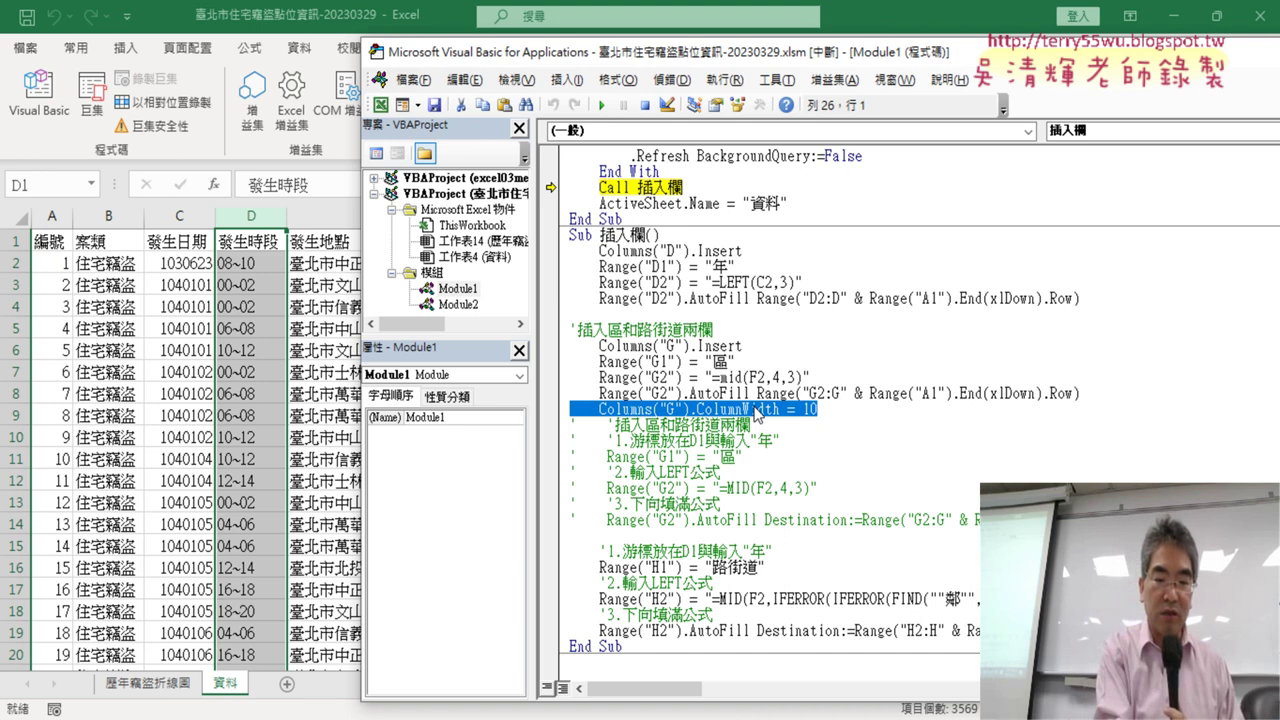
Step into 插入欄 to insert column D, write 年 in D1 and fill LEFT-based years down
key(F8)
key(F8)
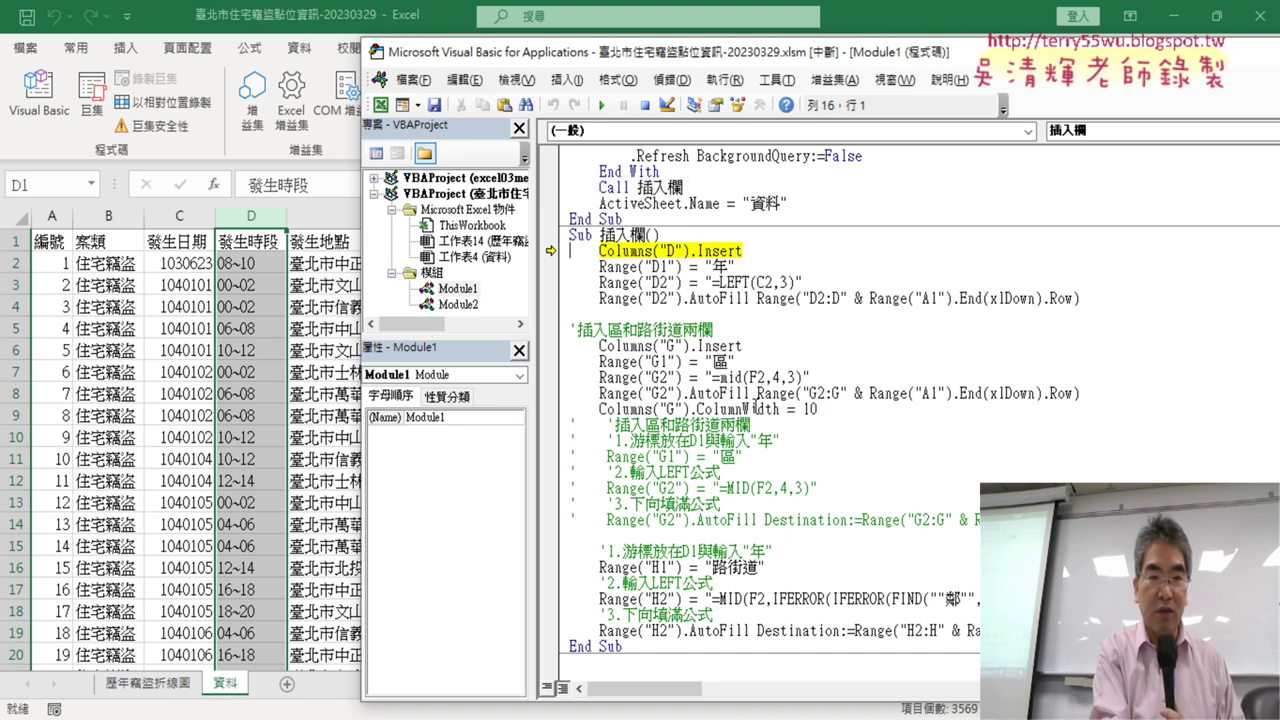
key(F8)
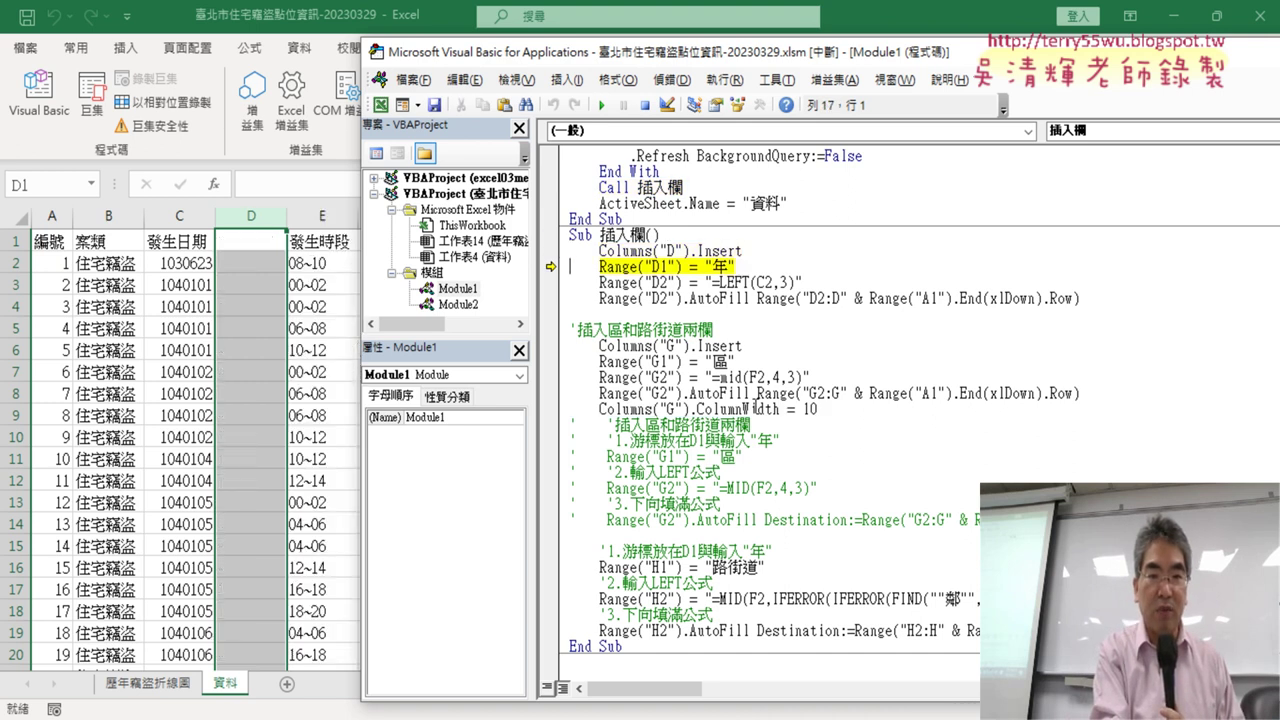
key(F8)
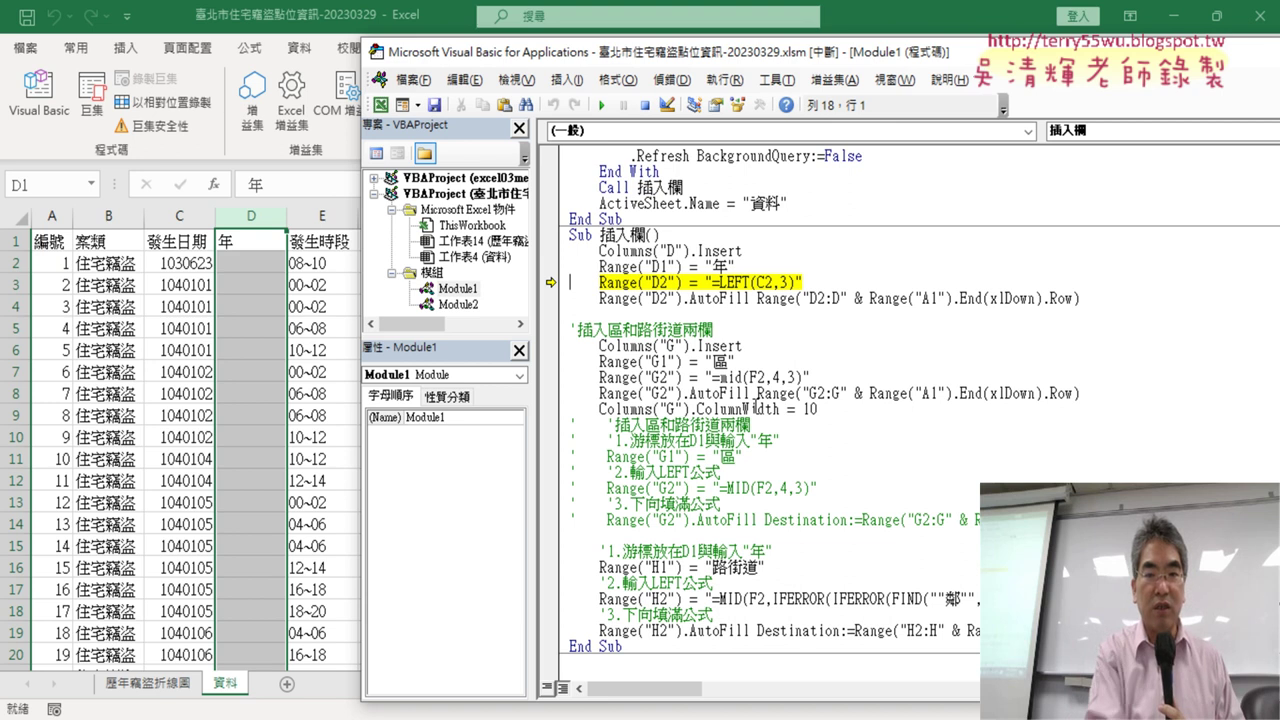
key(F8)
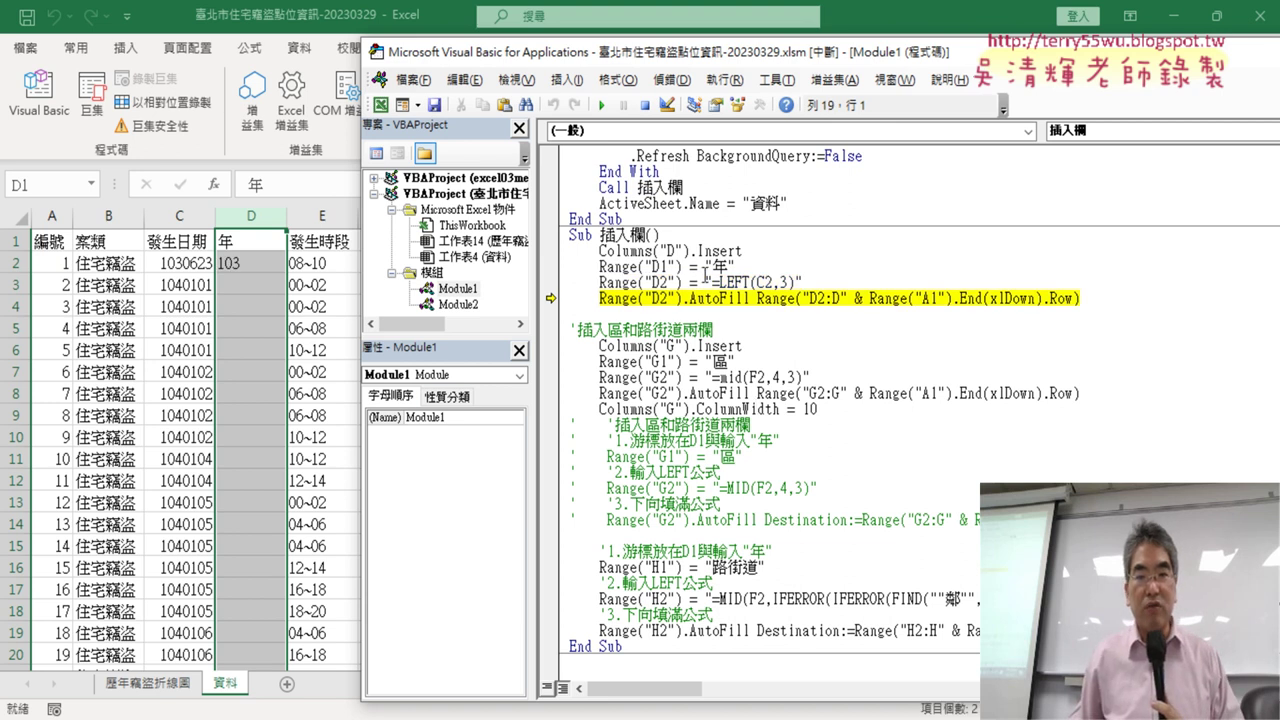
drag(690, 268, 600, 268)
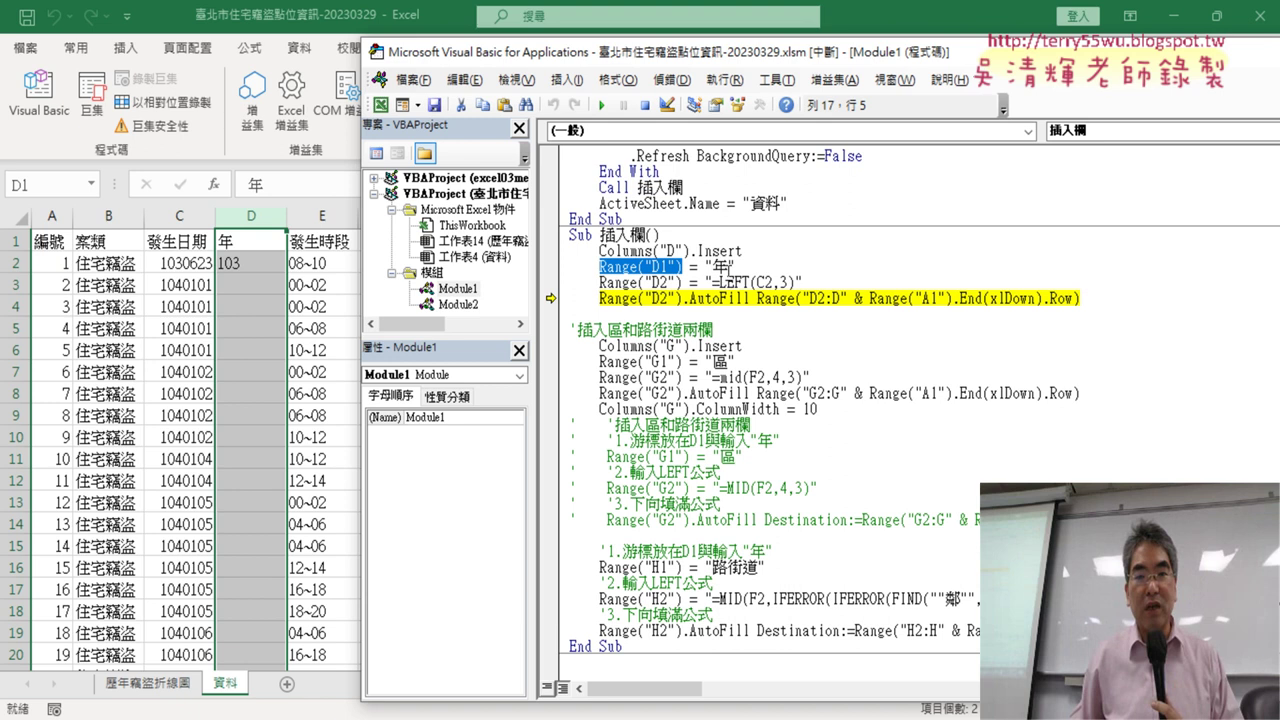
mouse_move(726, 267)
mouse_down()
mouse_move(737, 267)
mouse_move(706, 270)
mouse_up()
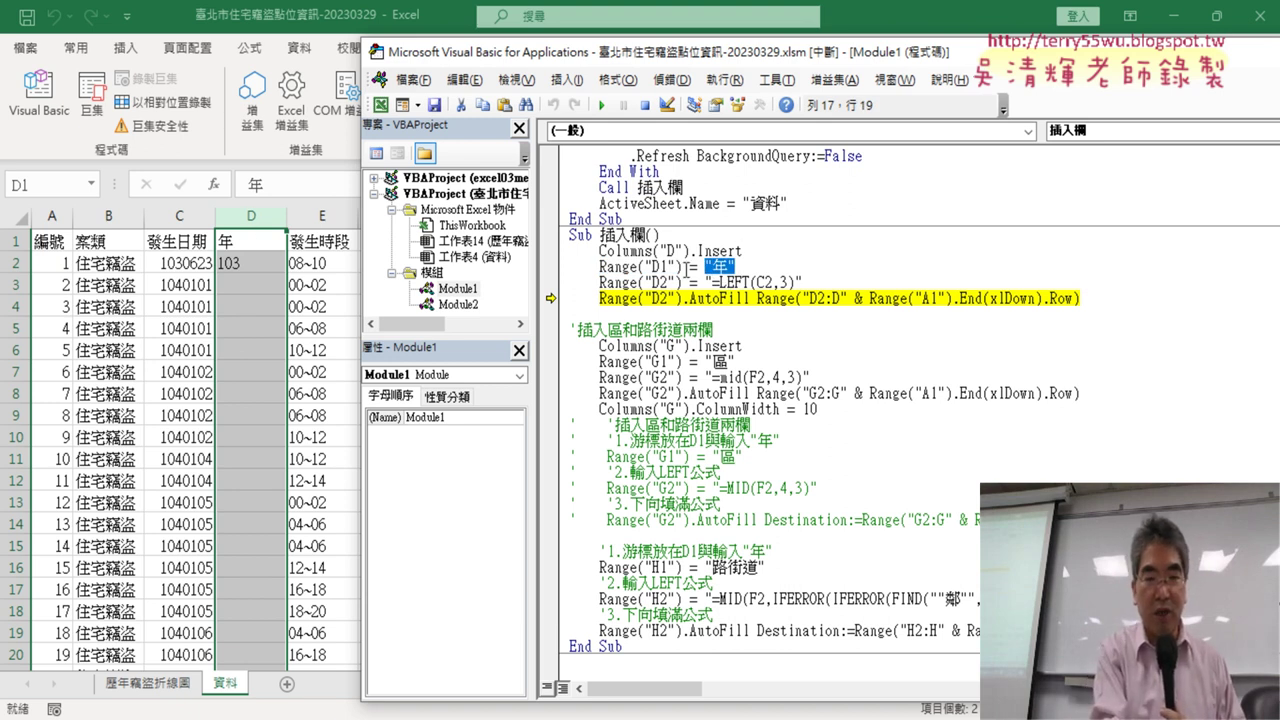
key(F8)
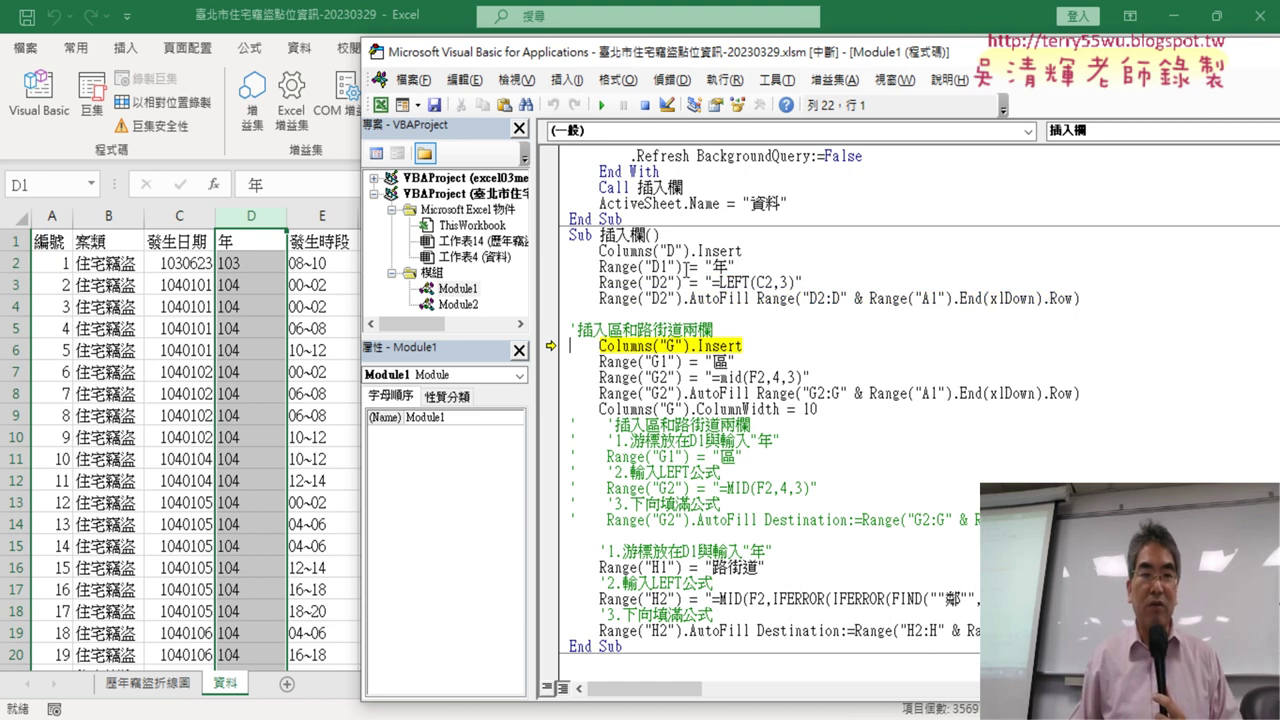
drag(605, 52, 1098, 41)
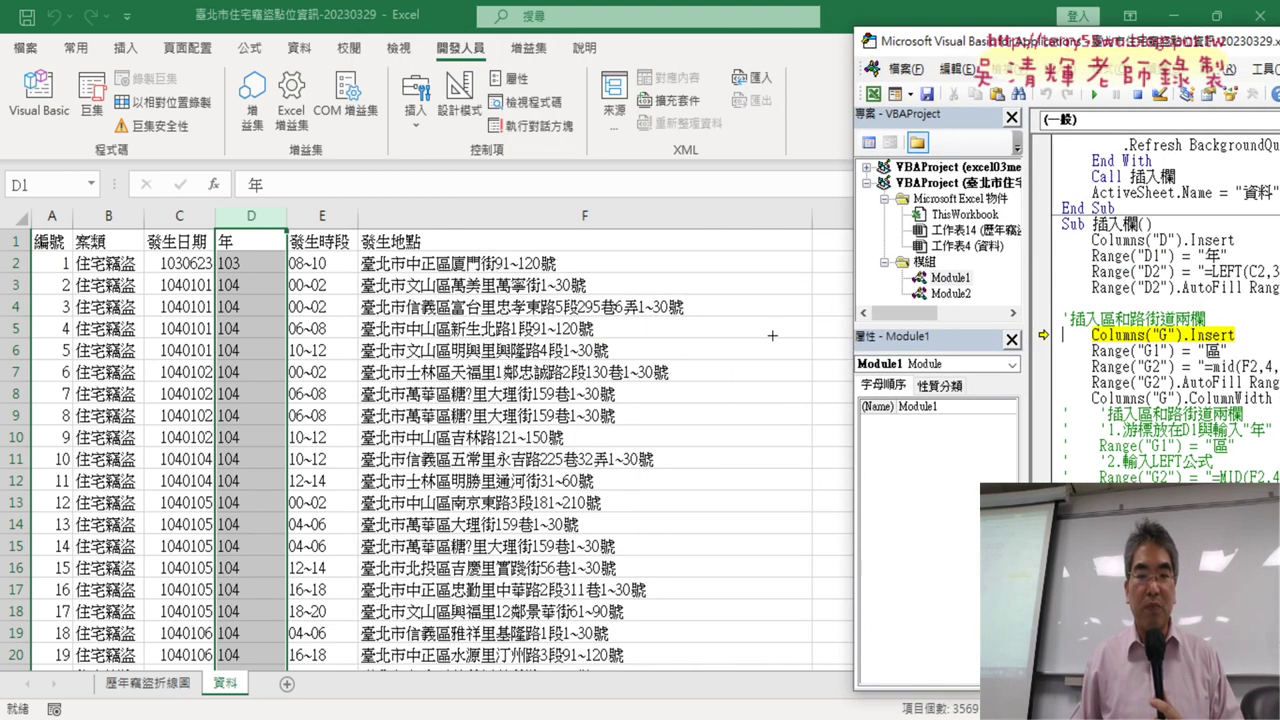
click(777, 634)
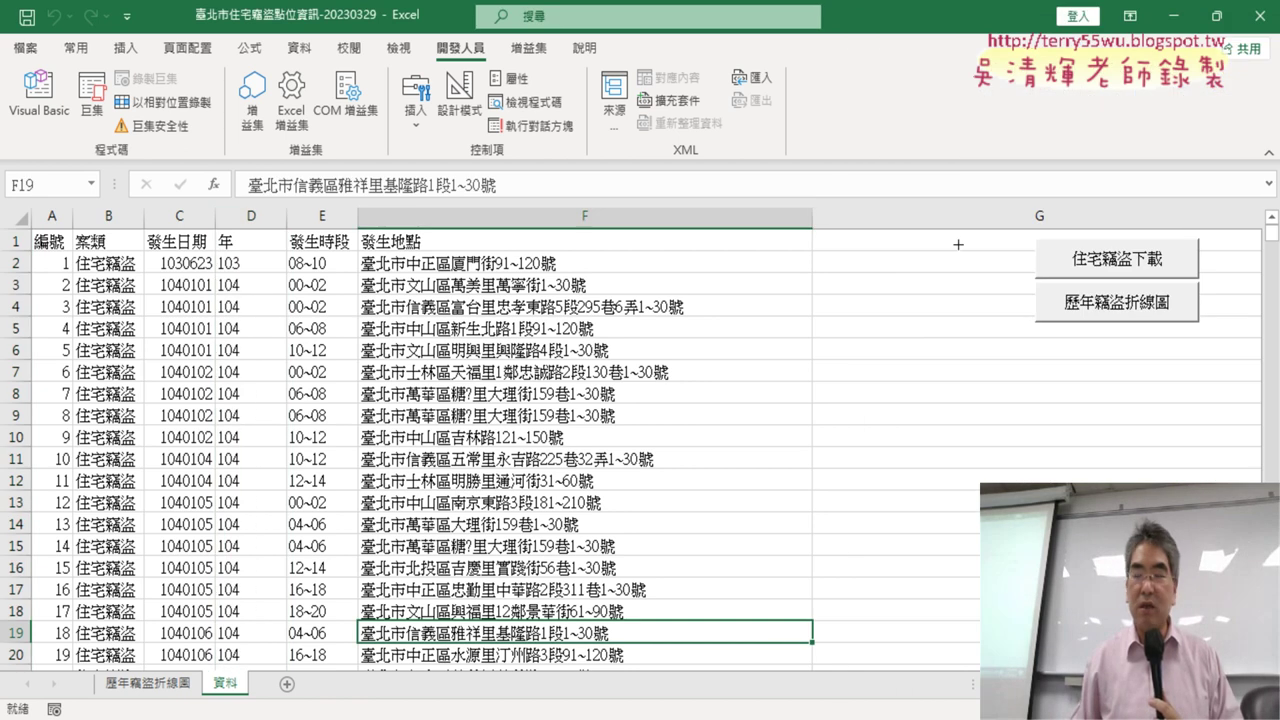
click(958, 244)
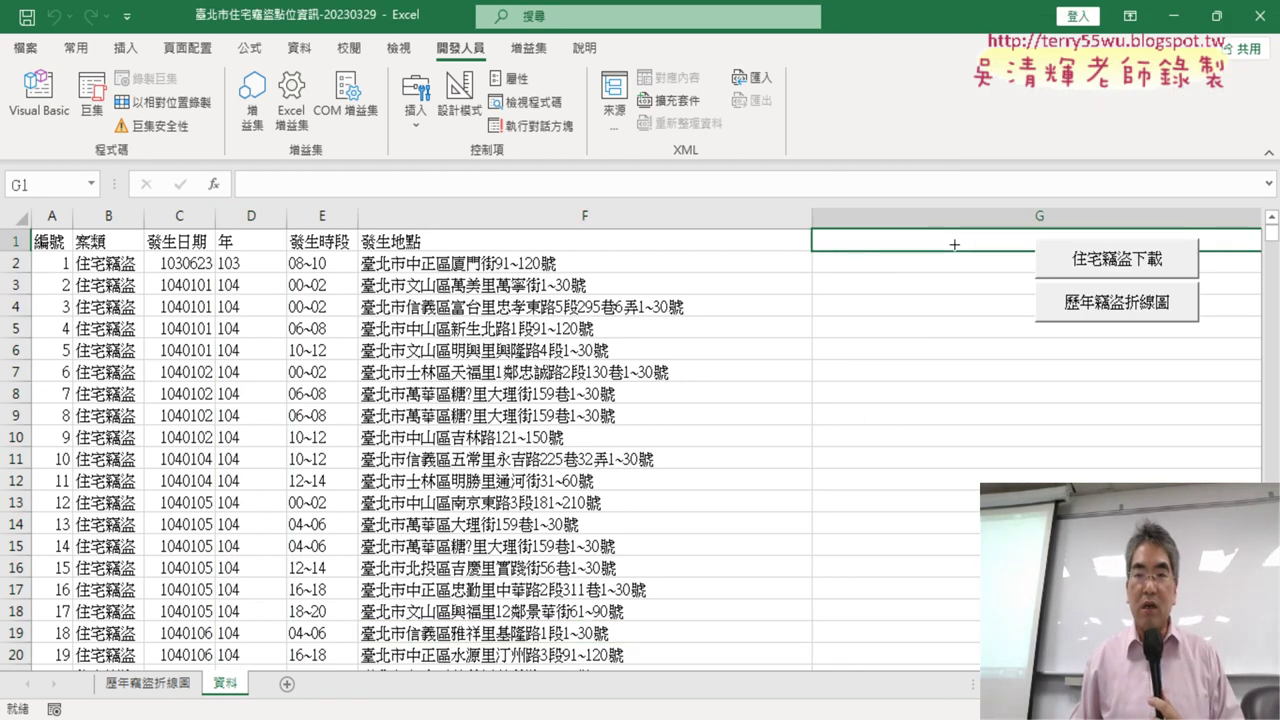
click(39, 92)
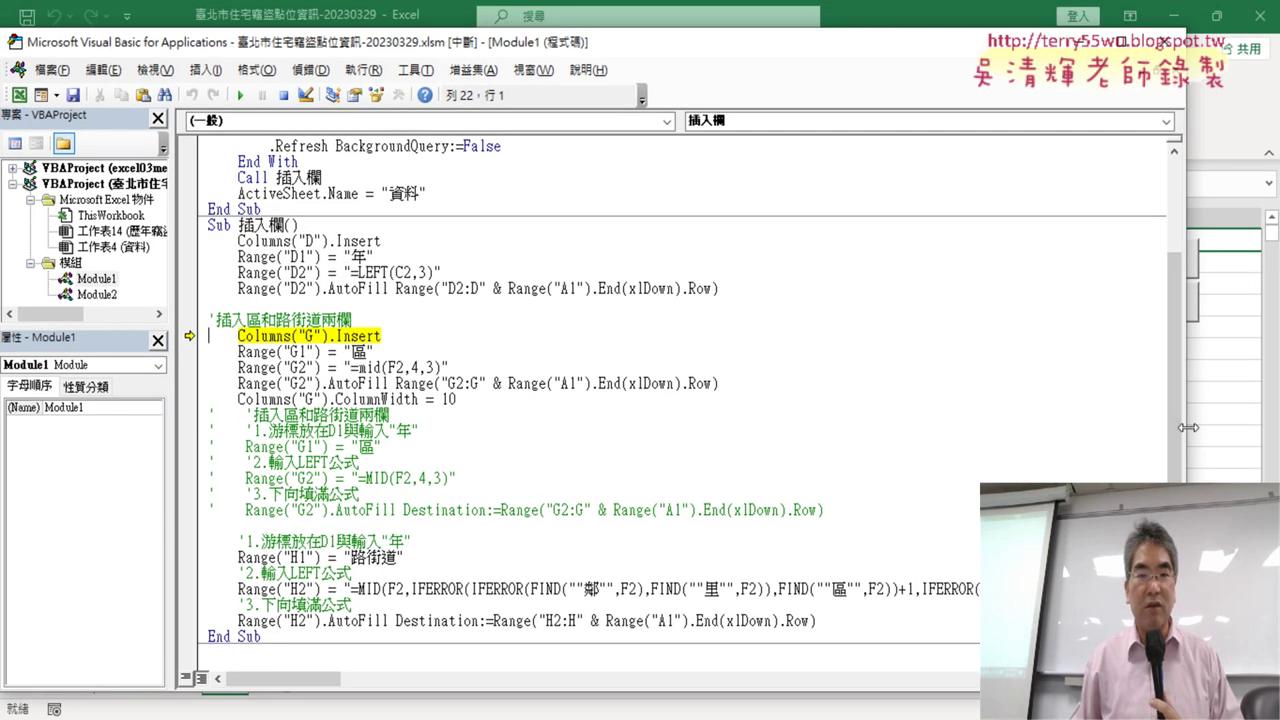
Step through inserting column G, heading it 區 and filling district names down
drag(1187, 437, 732, 430)
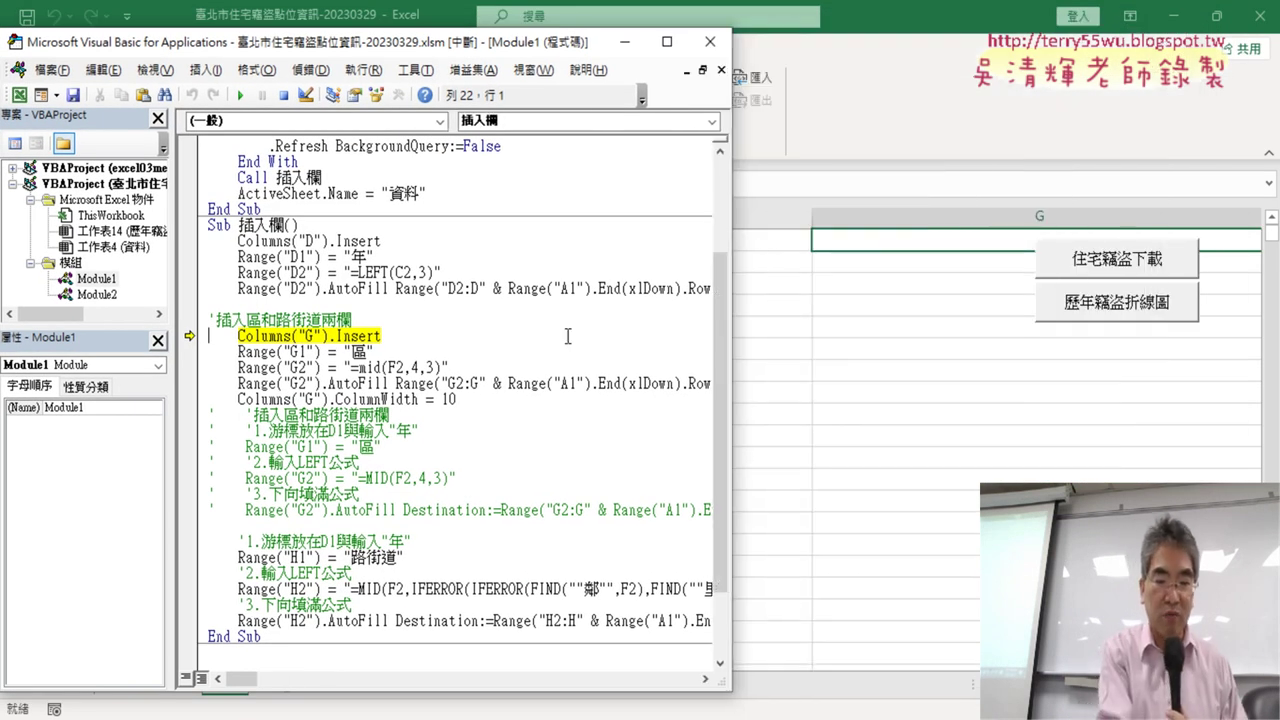
key(F8)
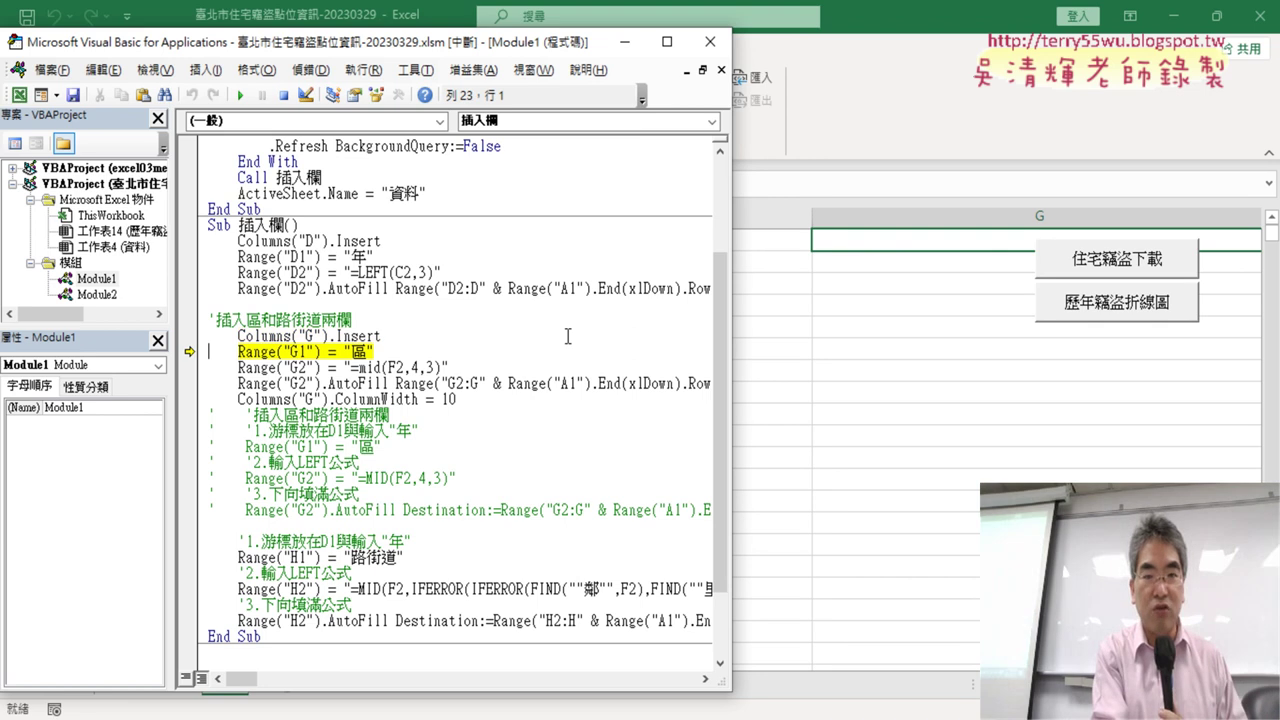
key(F8)
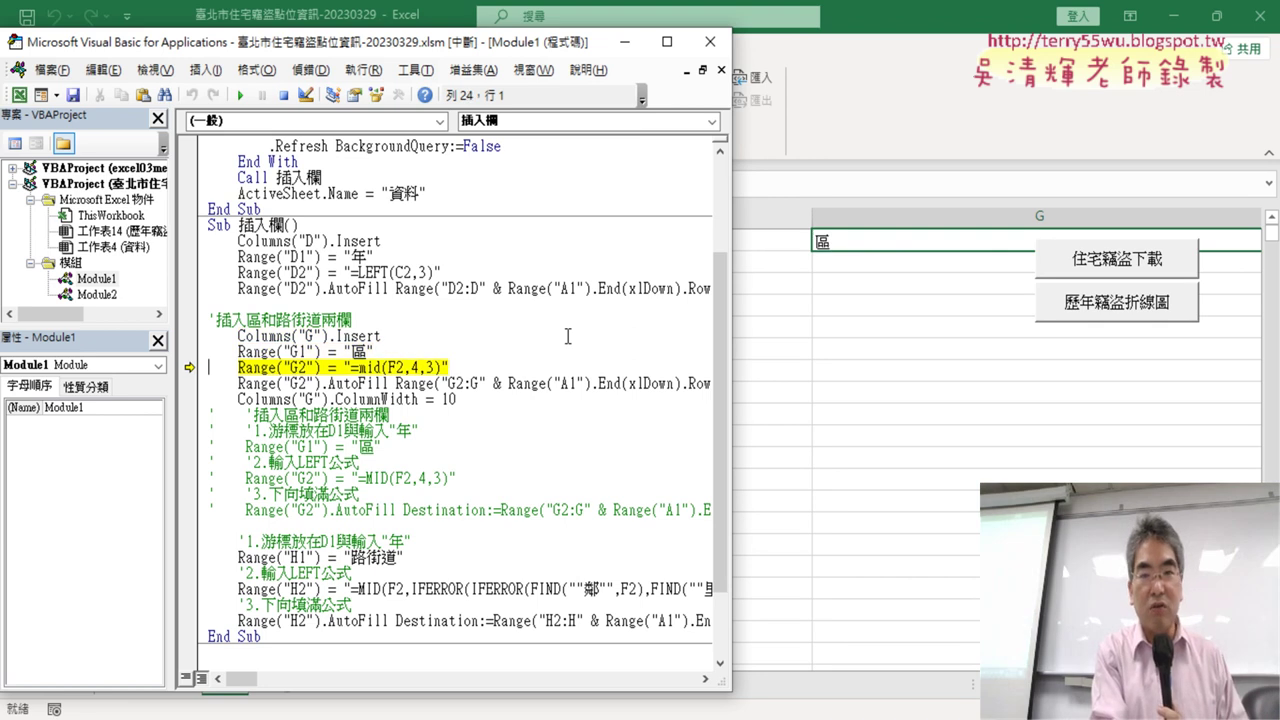
key(F8)
key(F8)
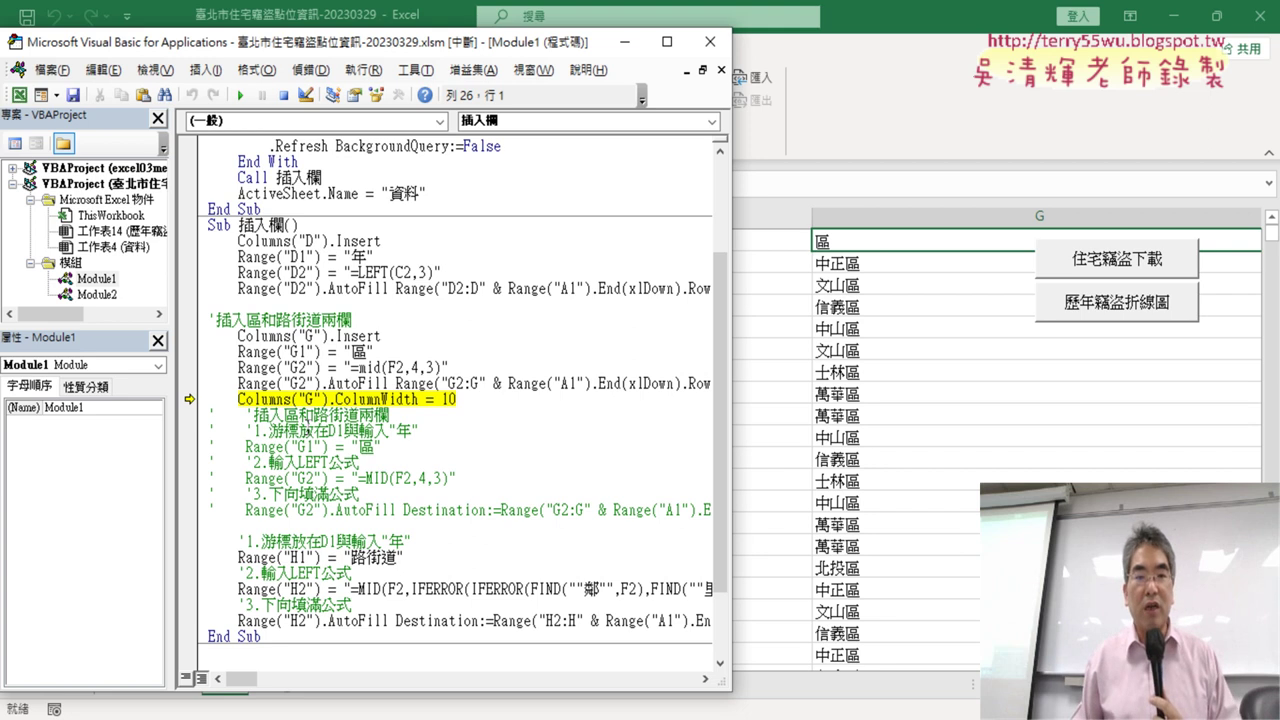
Narrow column G to width 10, then add the 路街道 header and fill street names down column H
drag(419, 400, 331, 400)
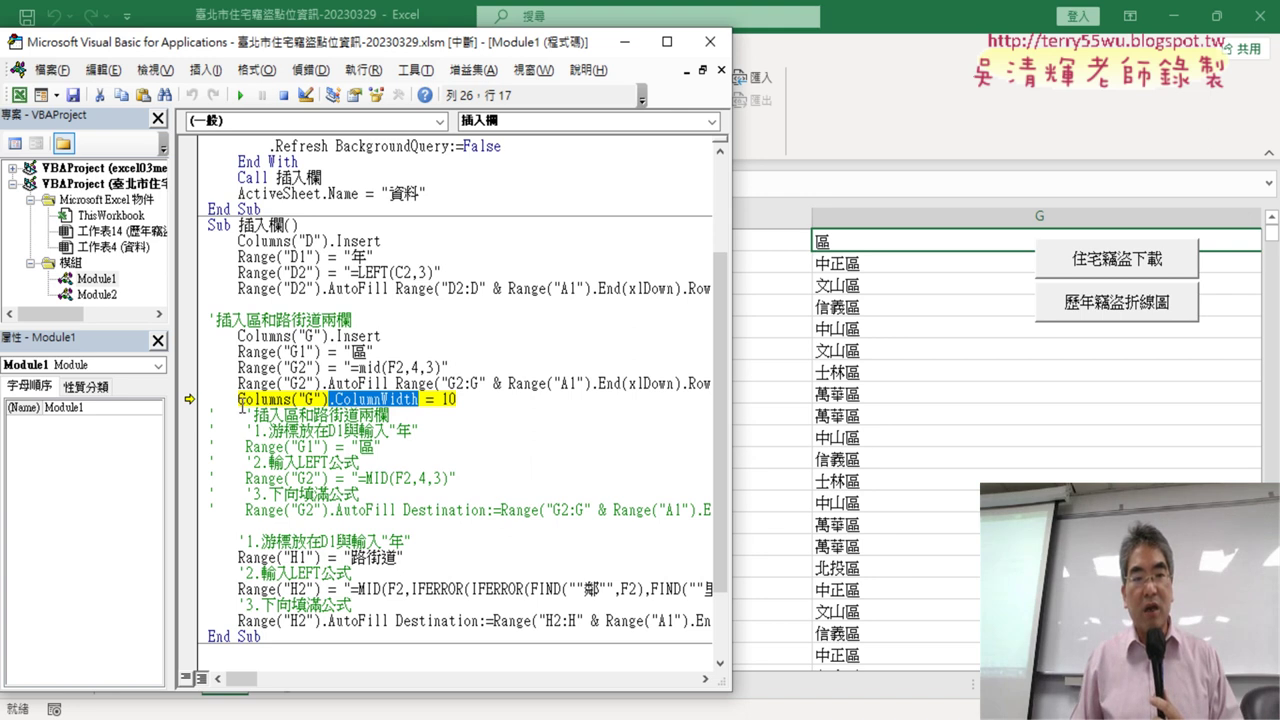
drag(239, 400, 329, 400)
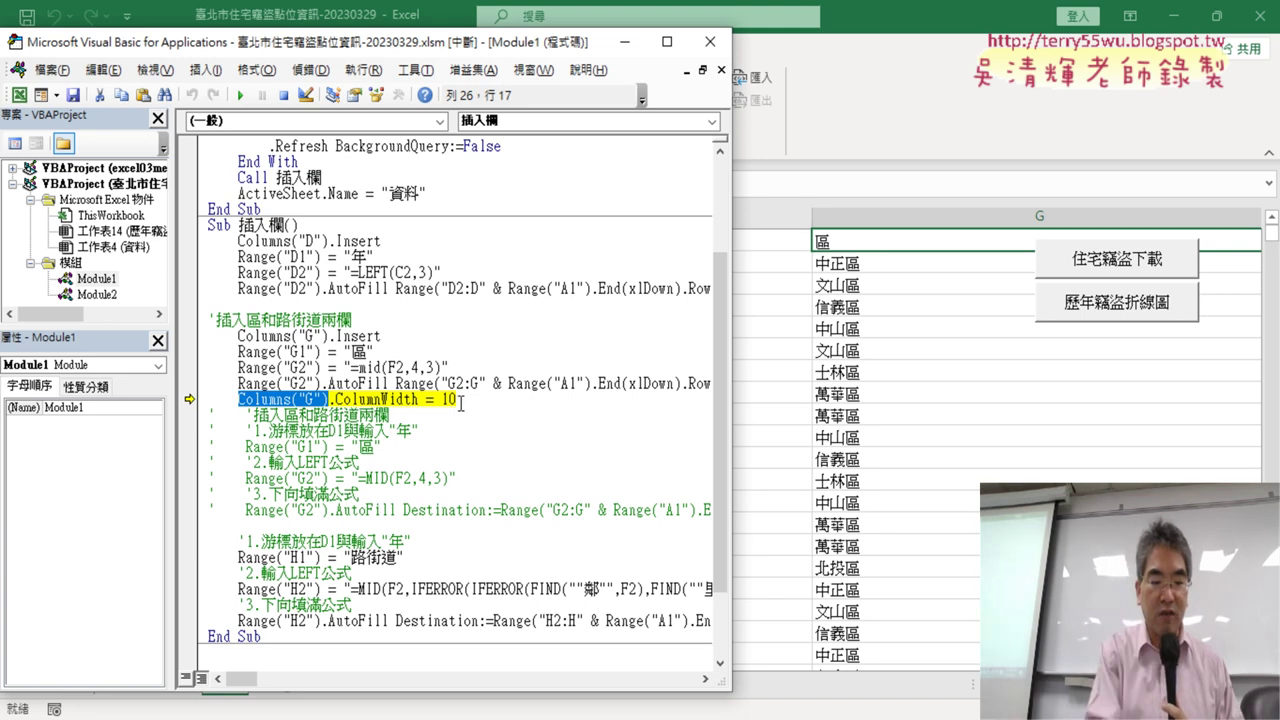
key(F8)
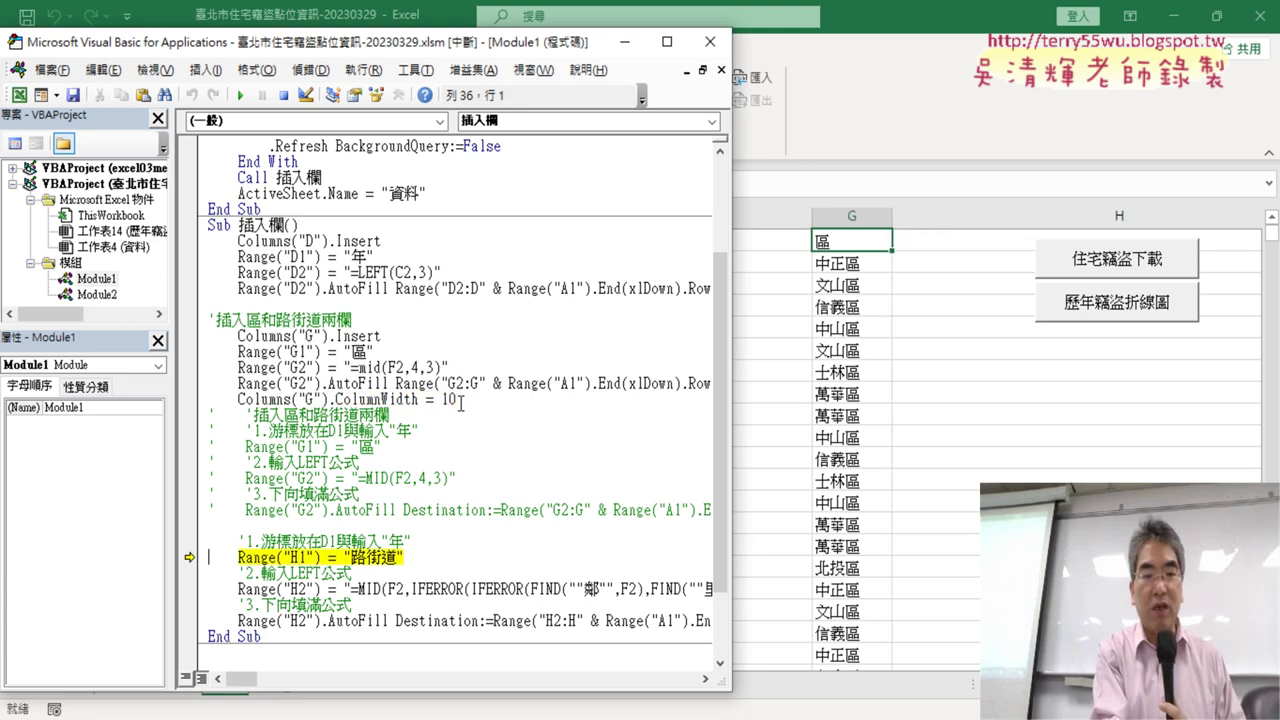
key(F8)
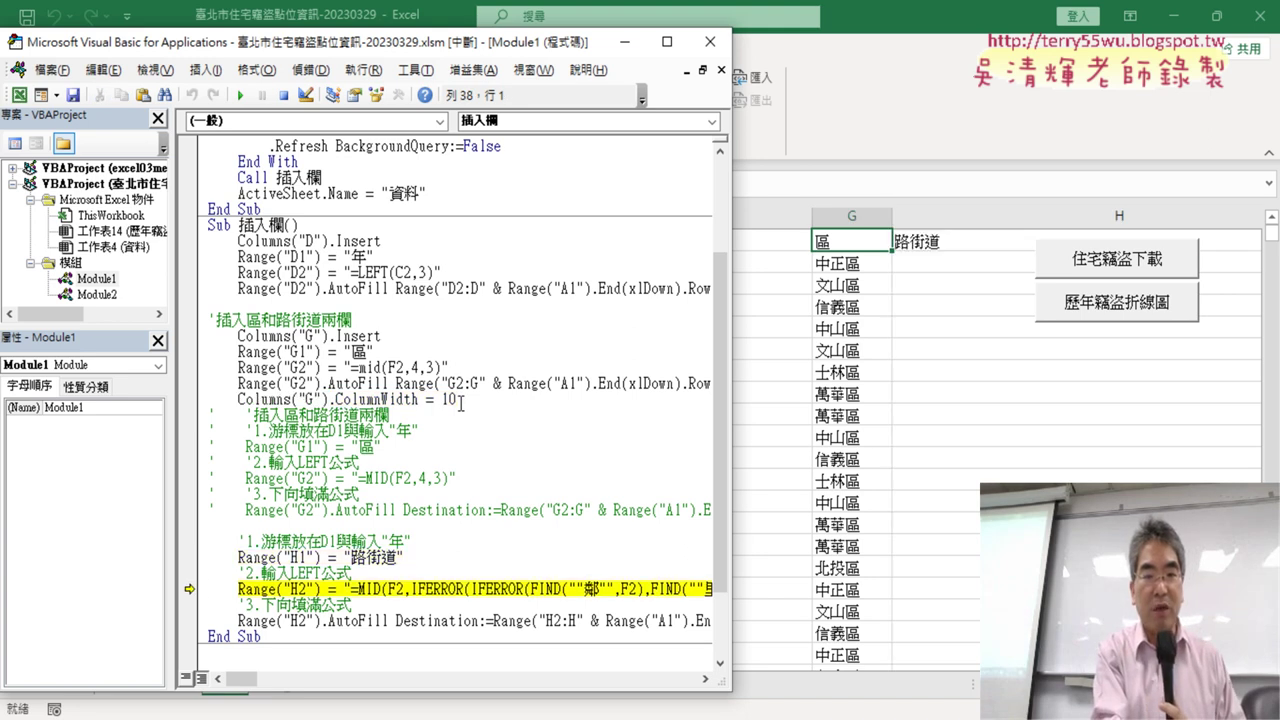
key(F8)
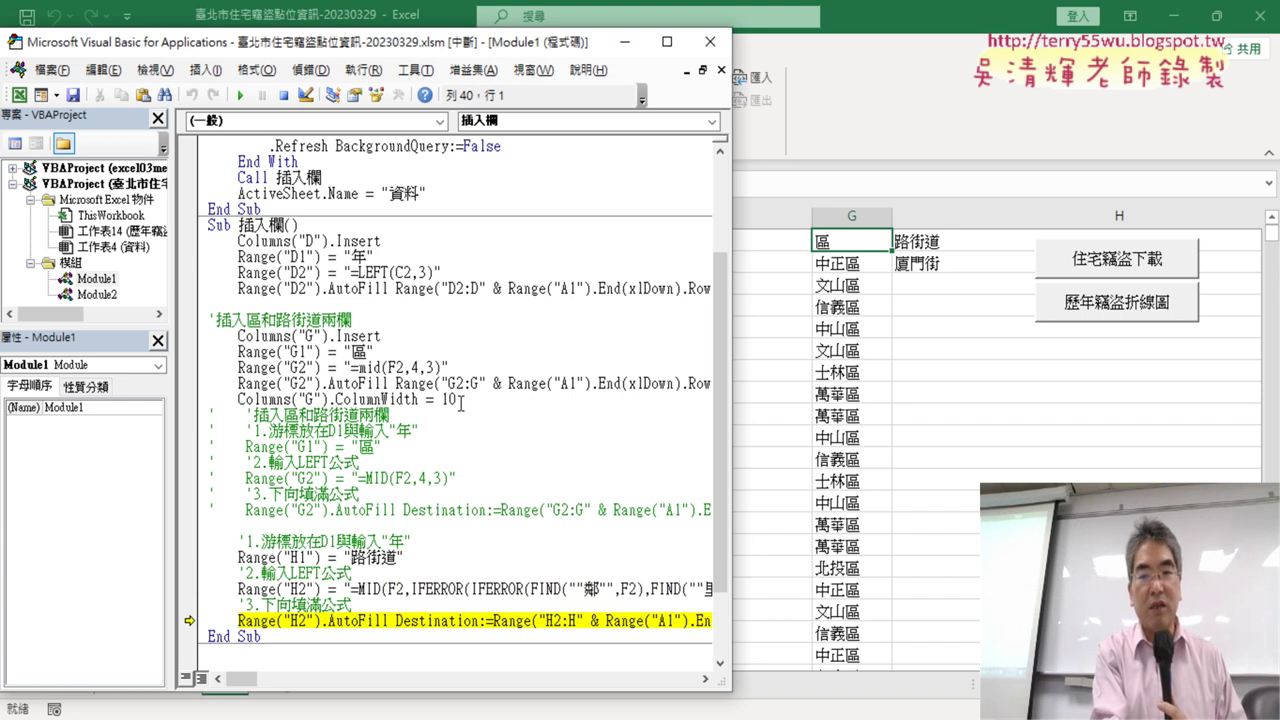
key(F8)
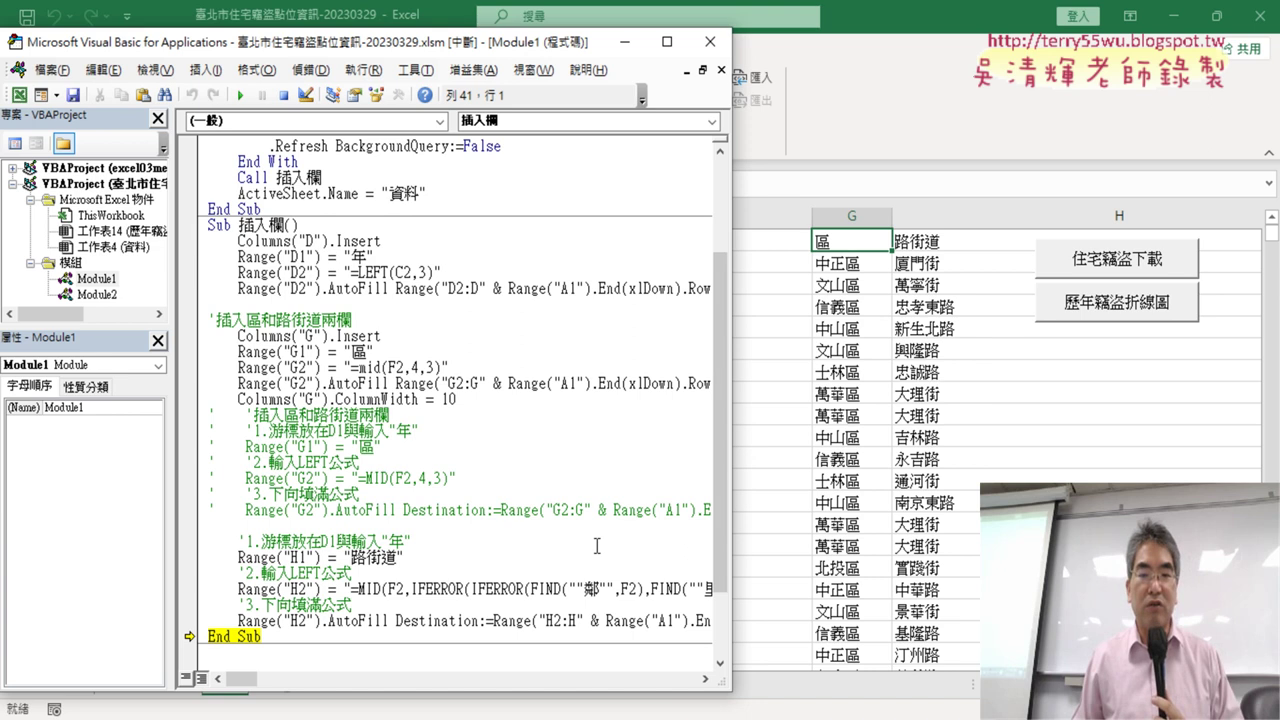
Add a Columns("H").ColumnWidth = 10 line after the H fill-down by copying the G width line
drag(720, 511, 722, 575)
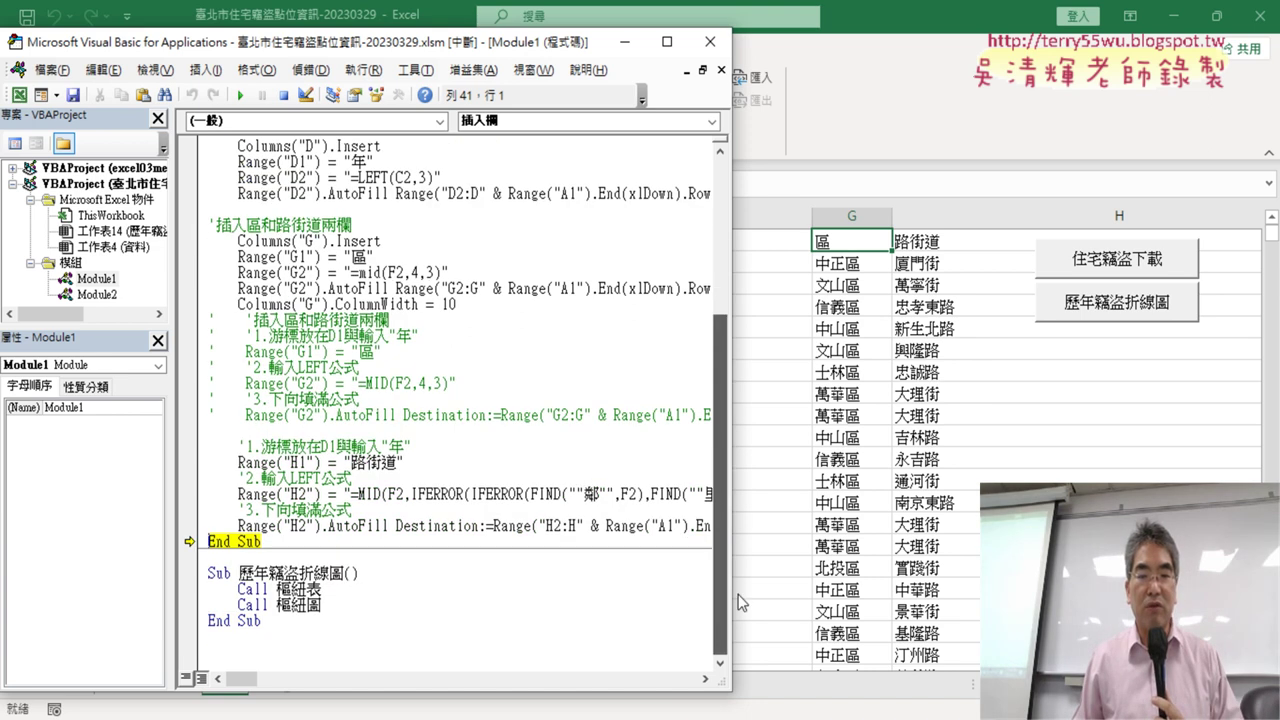
click(663, 526)
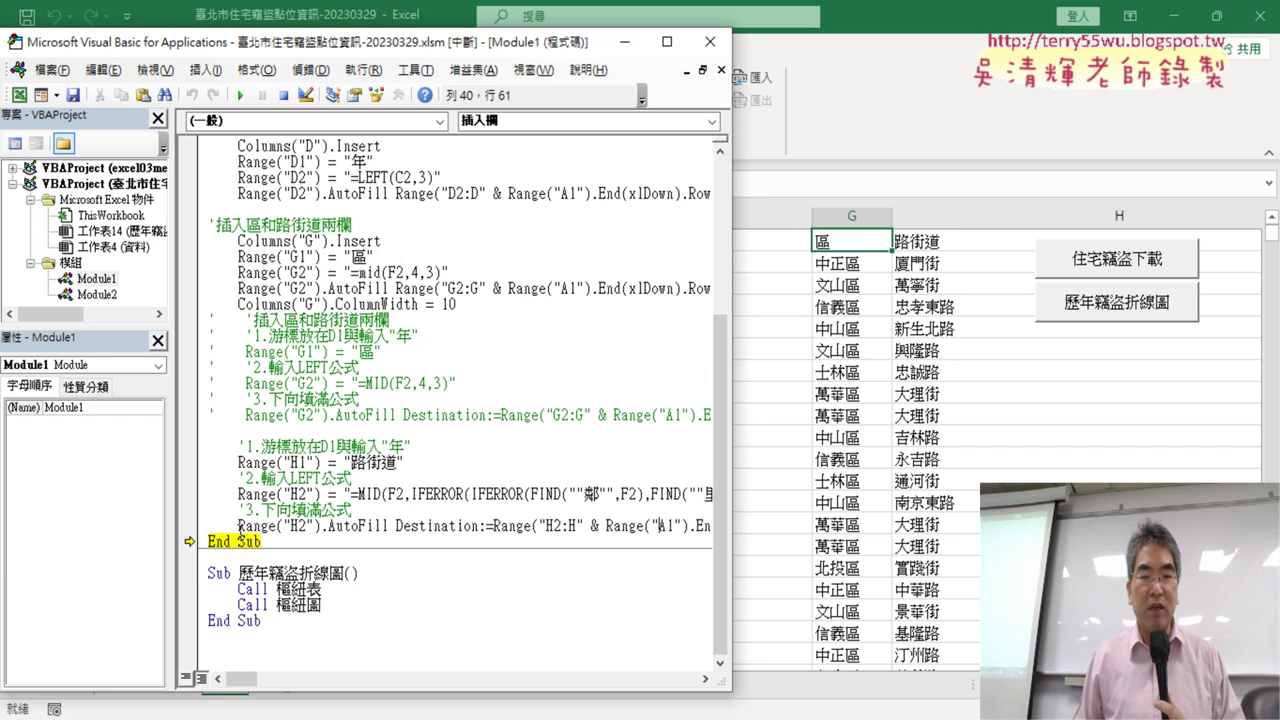
drag(731, 561, 1017, 561)
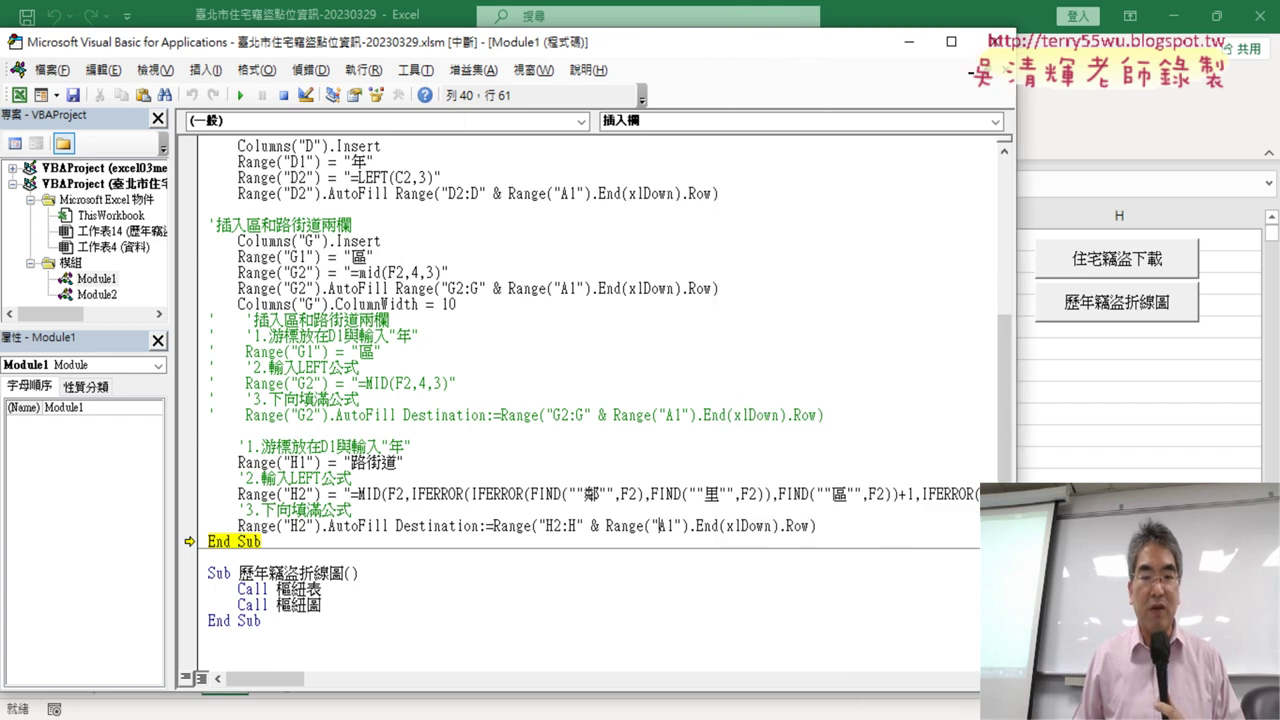
key(Return)
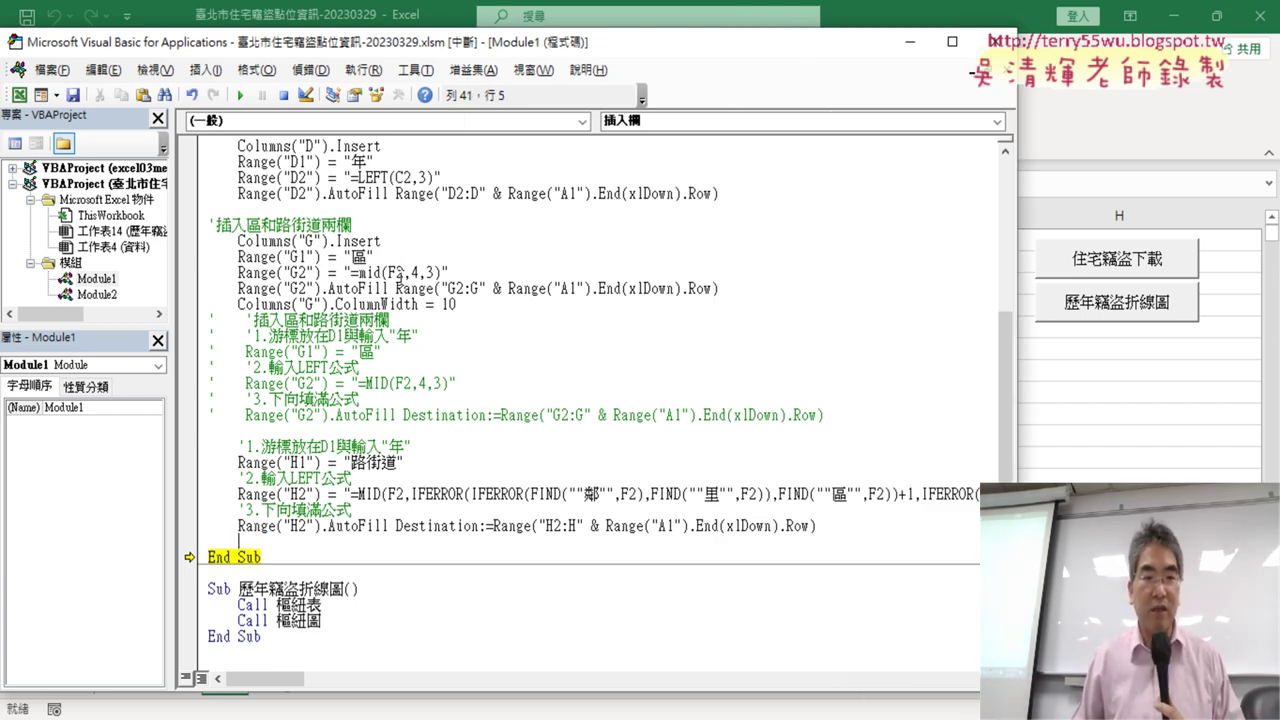
mouse_move(456, 304)
mouse_down()
mouse_move(238, 304)
mouse_move(250, 545)
mouse_up()
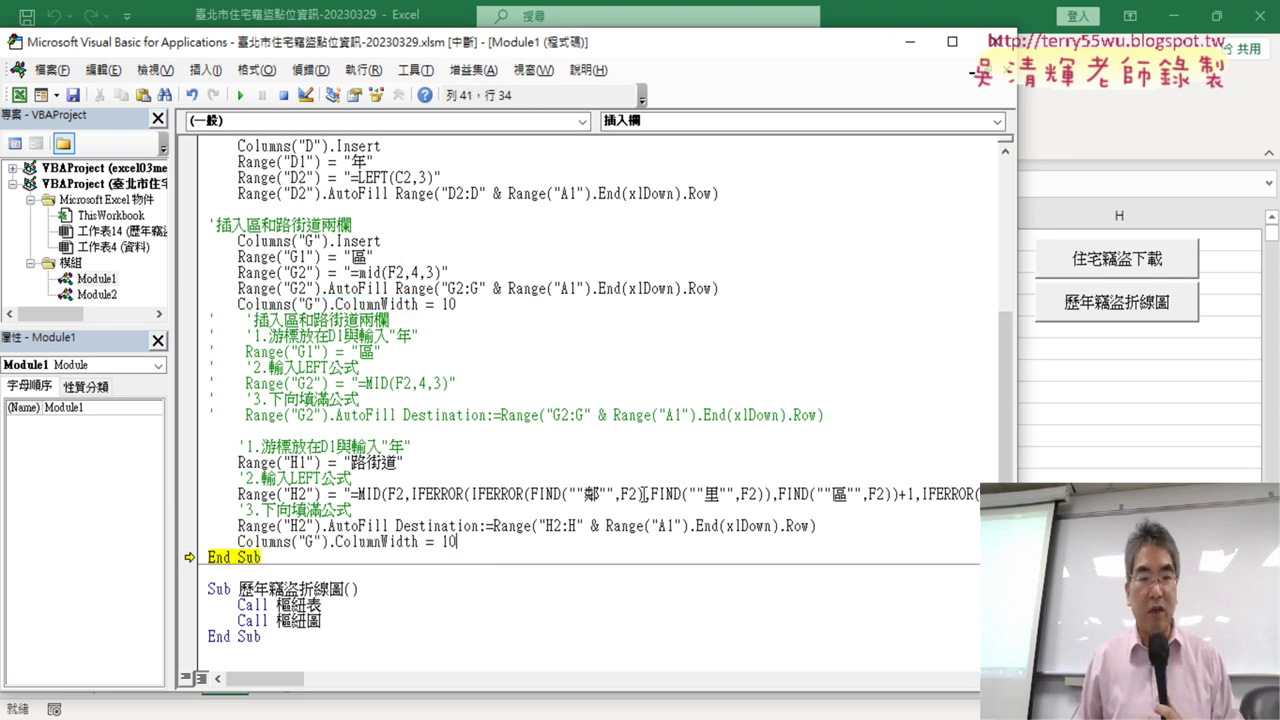
double_click(309, 542)
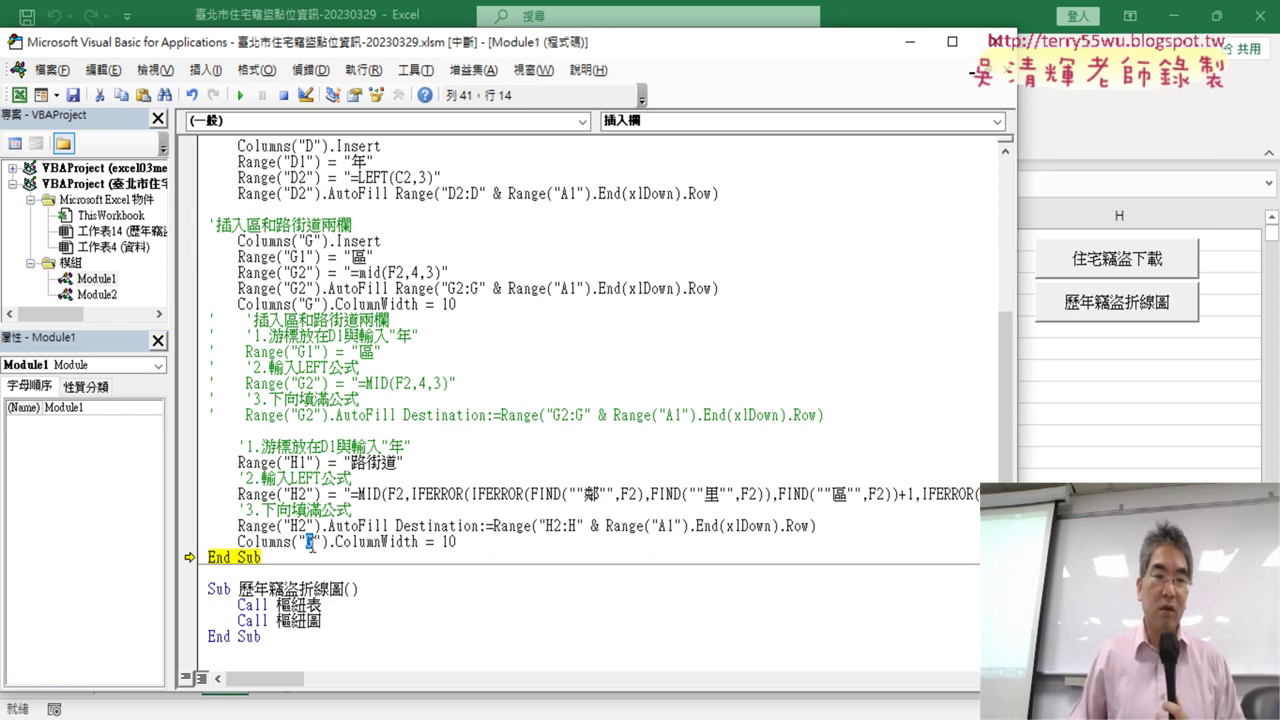
text(H)
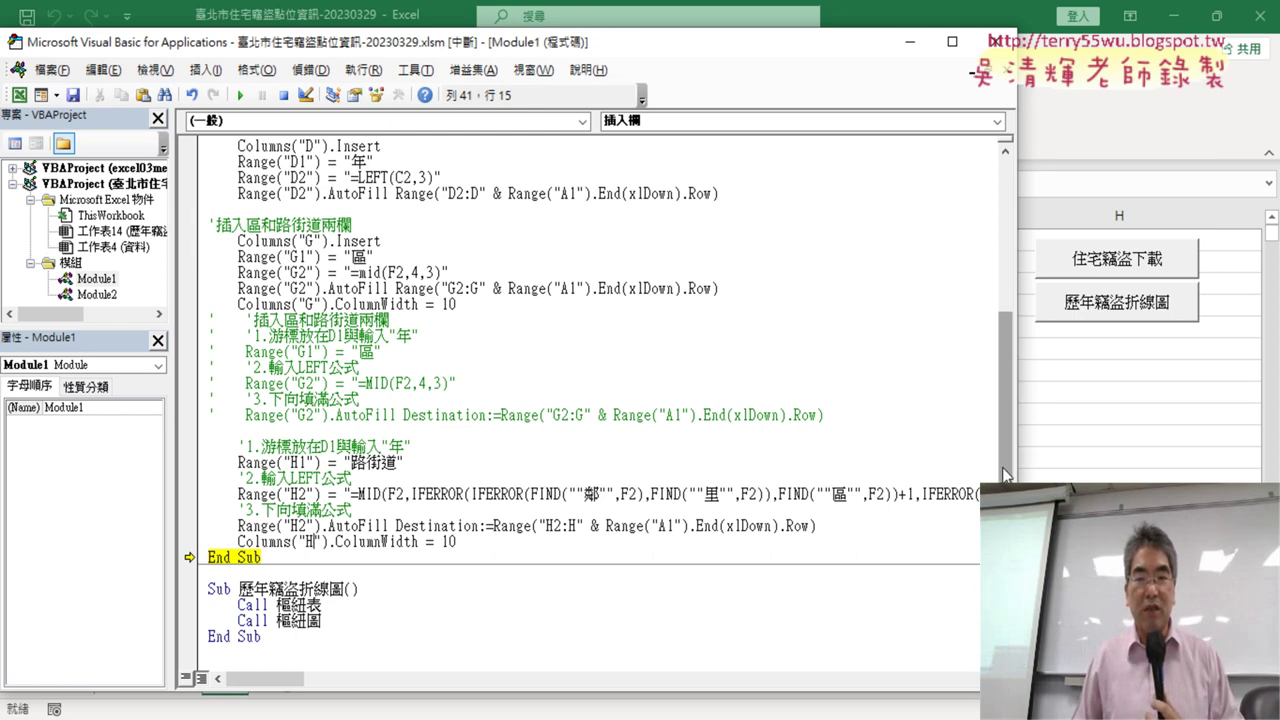
Move execution to the new line and run it to narrow column H to 10
mouse_move(1016, 470)
mouse_down()
mouse_move(671, 447)
mouse_move(719, 446)
mouse_up()
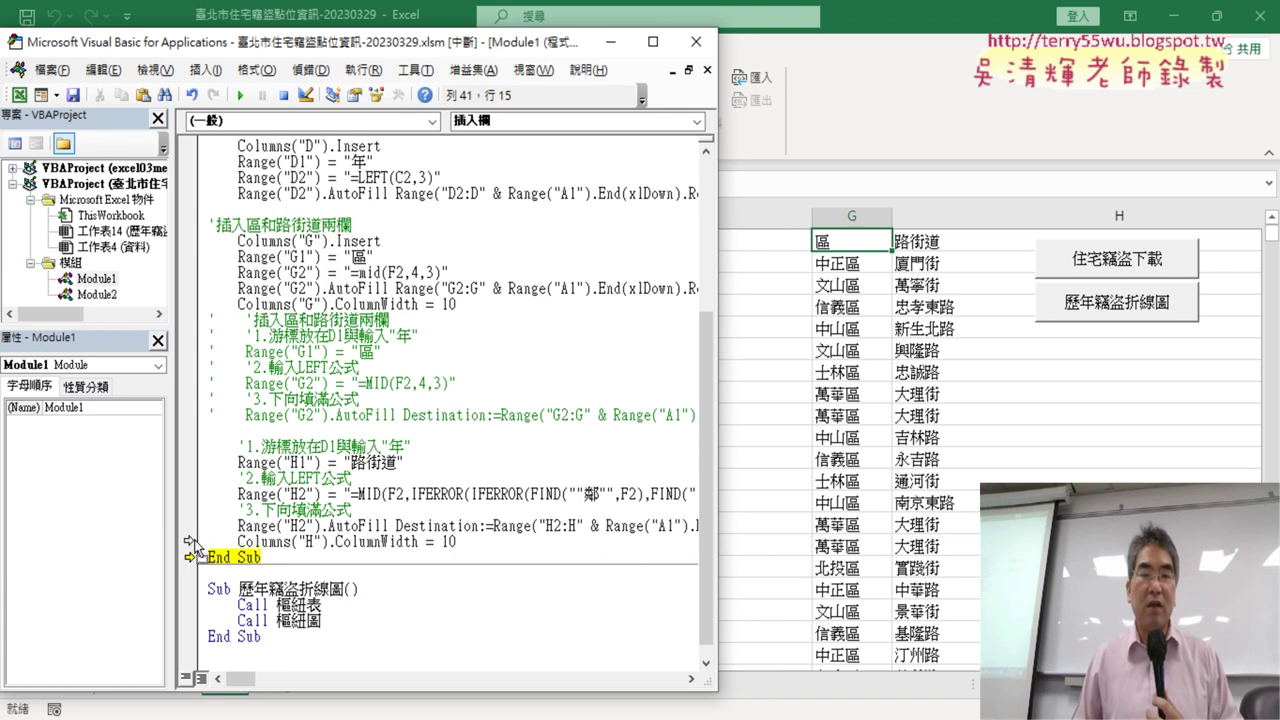
drag(189, 557, 189, 541)
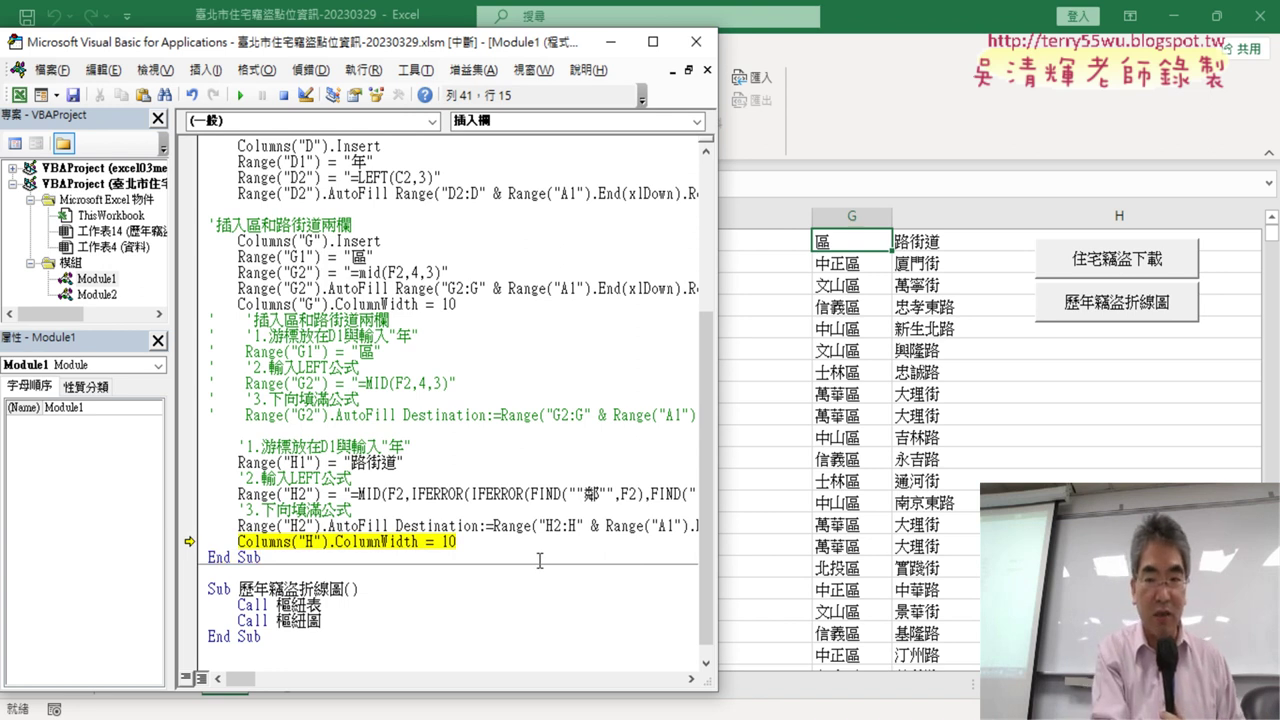
key(F8)
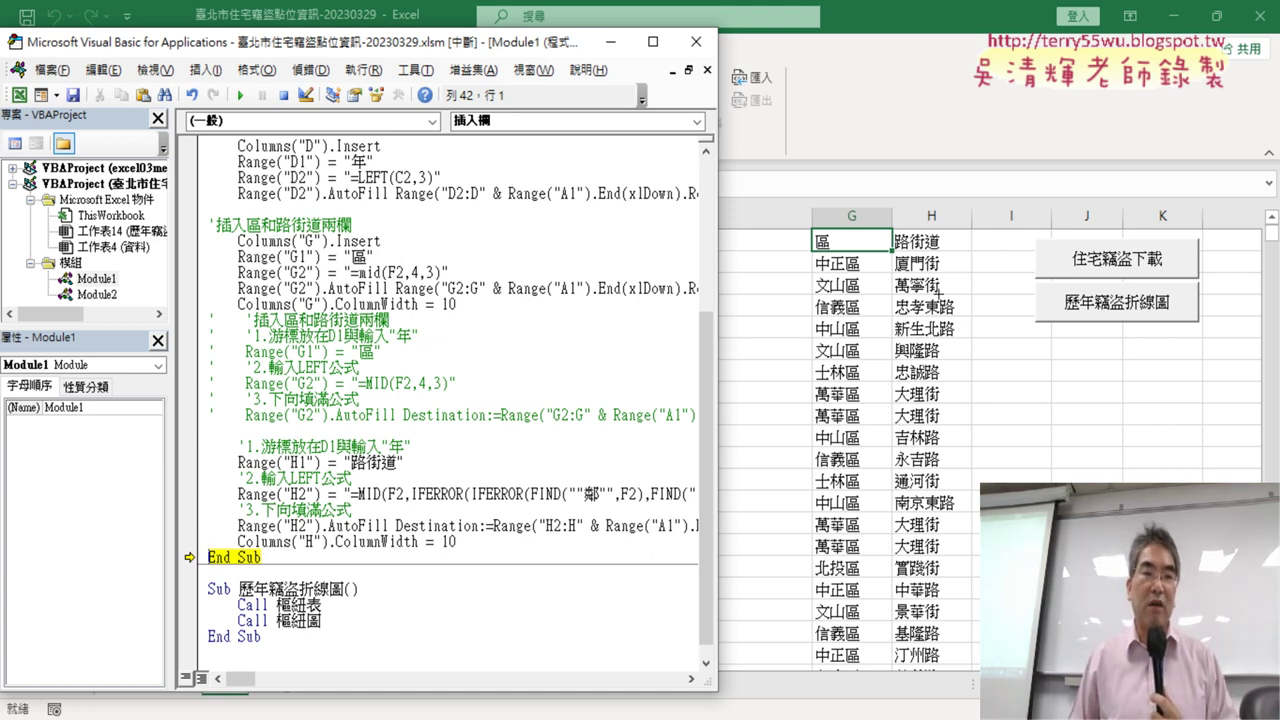
Let the macro run to completion and bring the worksheet forward
click(242, 96)
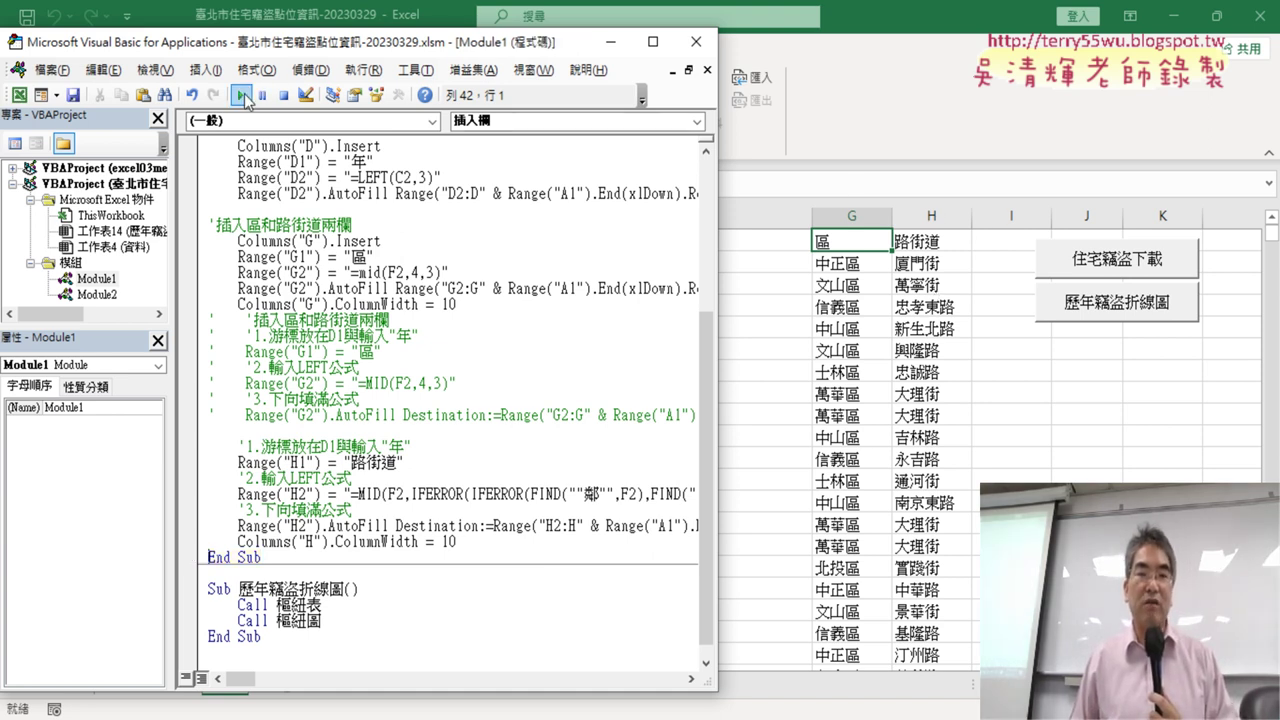
click(867, 437)
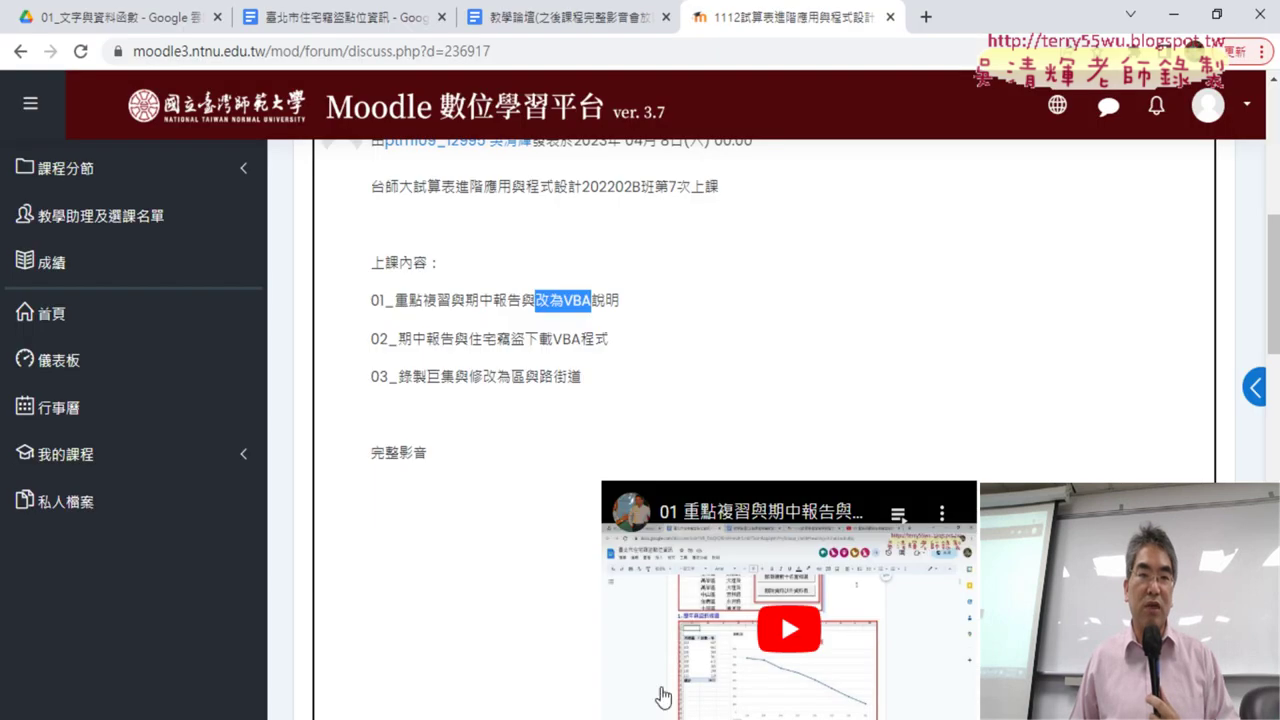
Open the 臺北市住宅竊盜點位資訊 Google Doc and scroll to the macro button screenshot
click(352, 28)
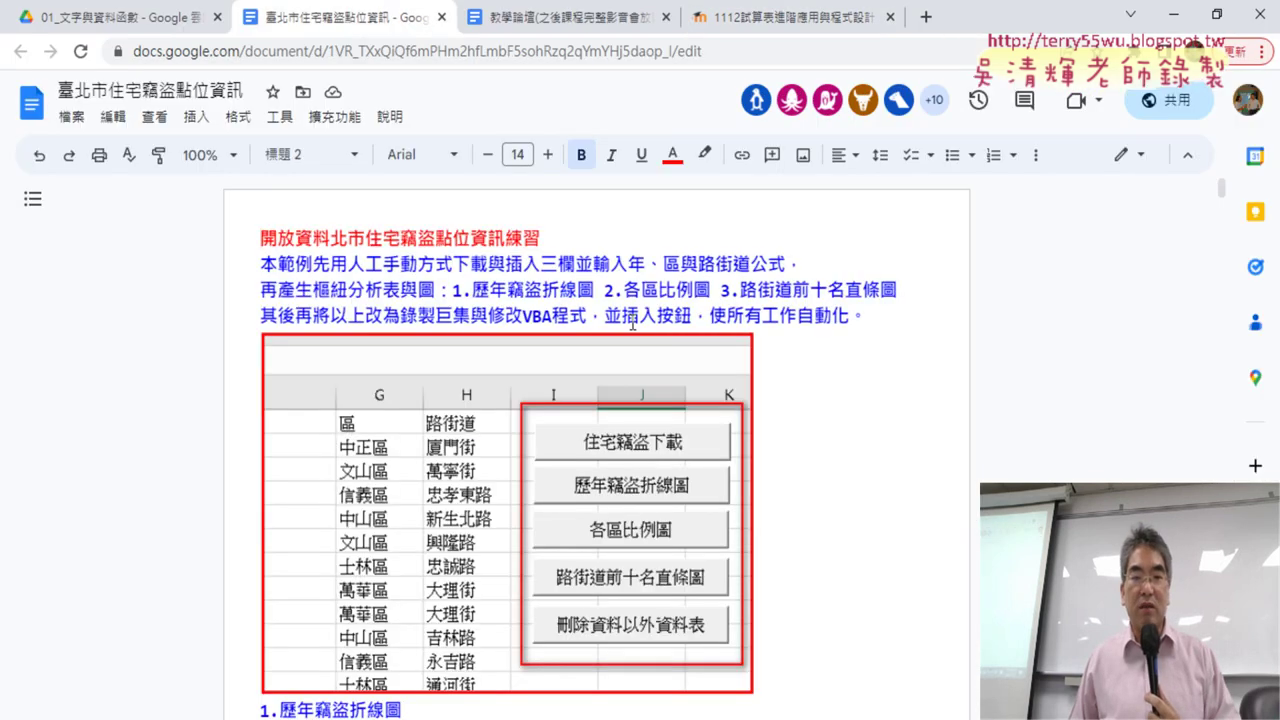
scroll(632, 324, down, 2)
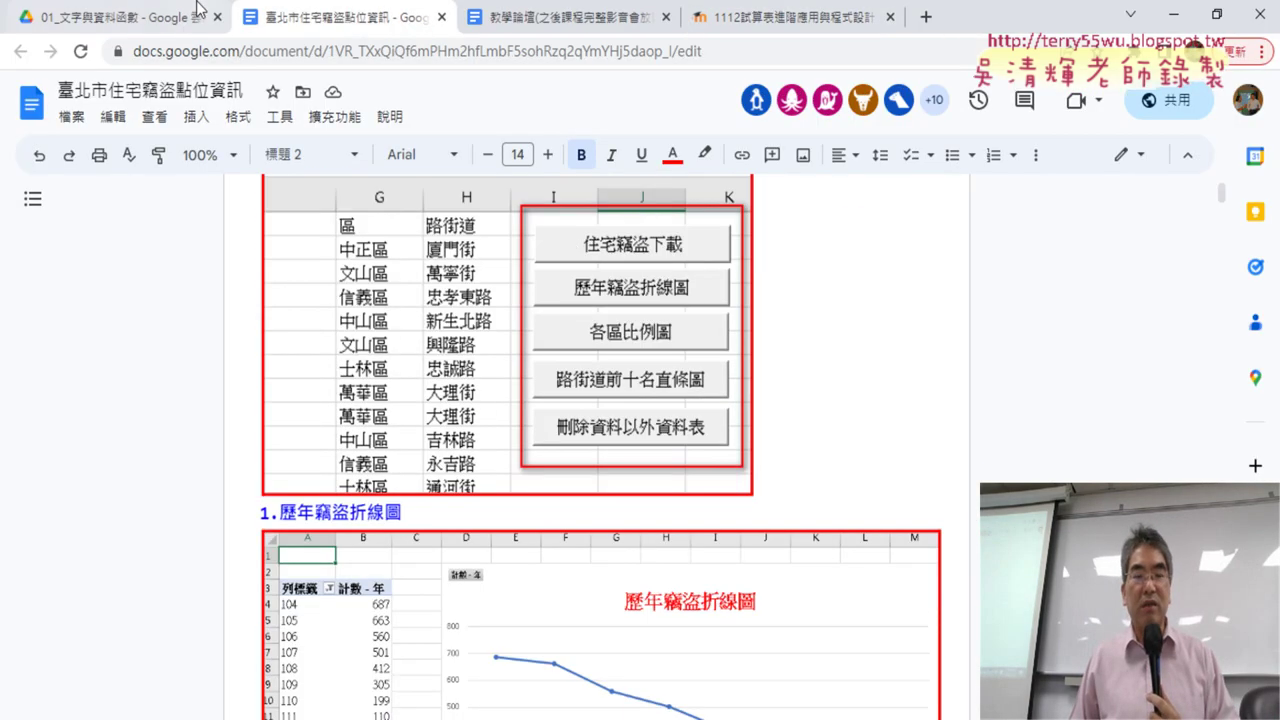
scroll(630, 335, up, 1)
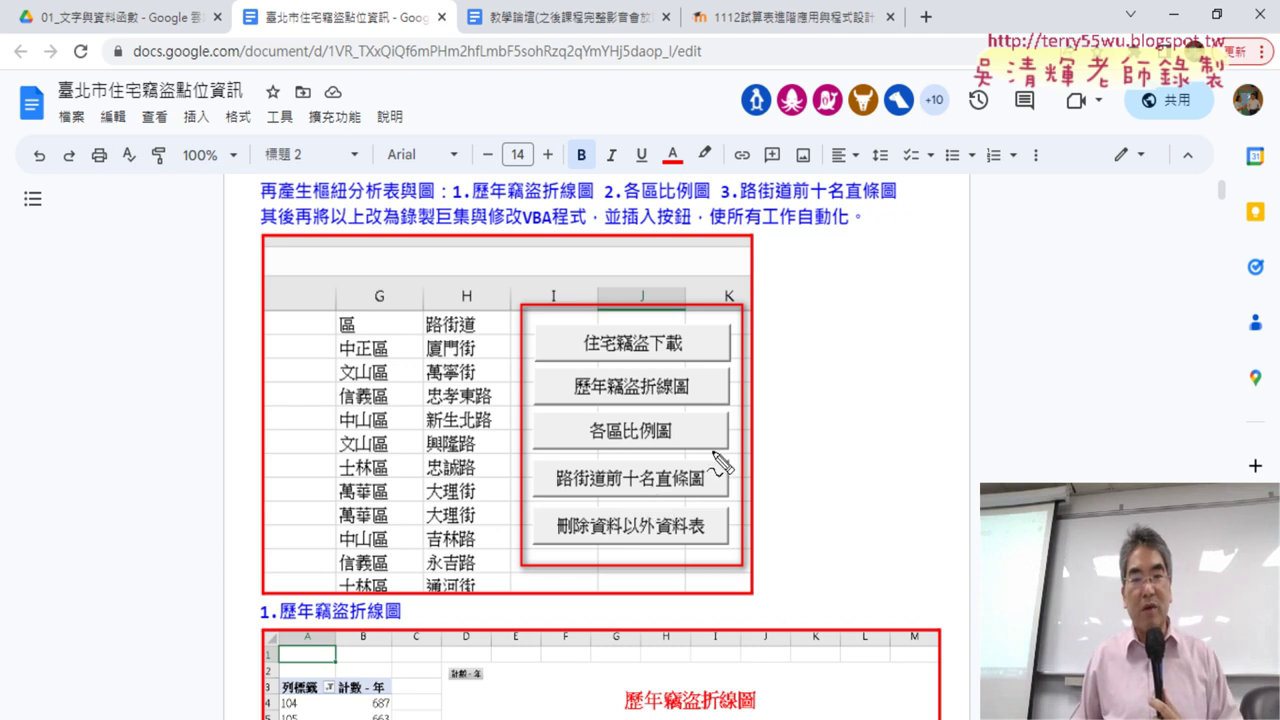
Mark up the download, chart and 刪除資料以外資料表 buttons with the pen, then clear the marks
drag(646, 354, 680, 349)
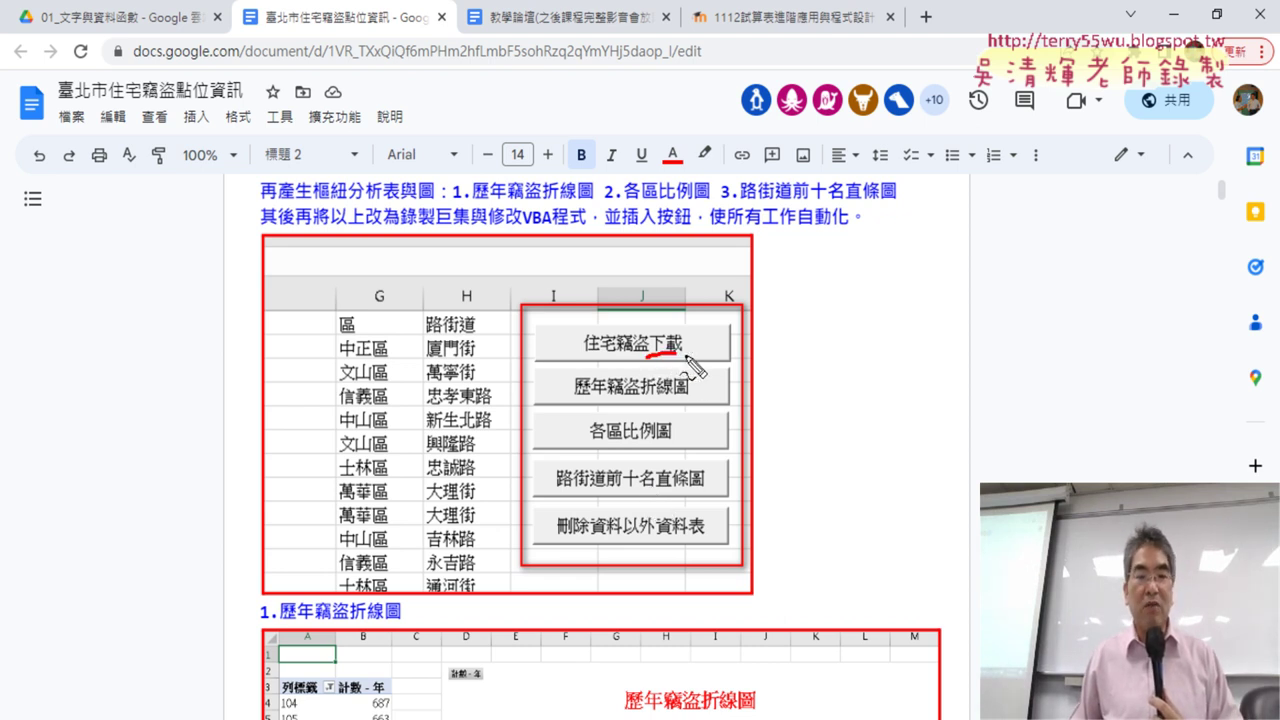
mouse_move(690, 500)
mouse_down()
mouse_move(628, 366)
mouse_move(680, 505)
mouse_up()
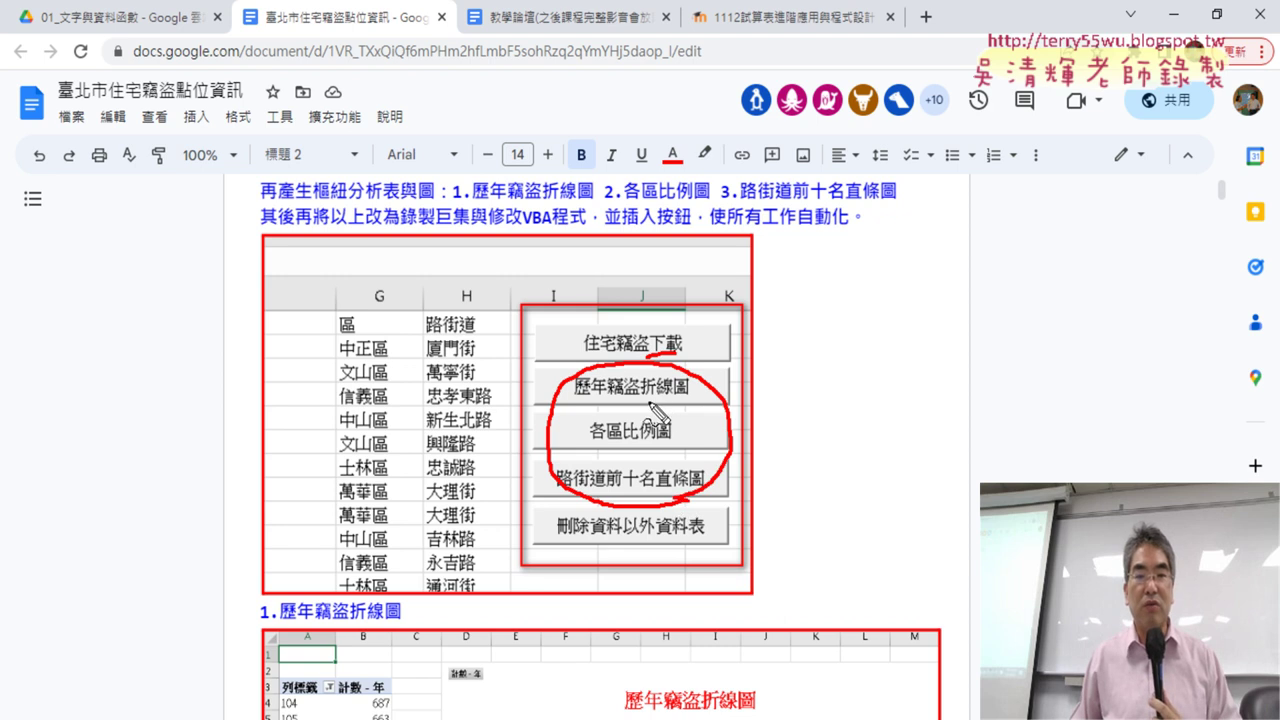
drag(648, 400, 686, 399)
mouse_move(632, 440)
mouse_down()
mouse_move(664, 439)
mouse_move(704, 494)
mouse_up()
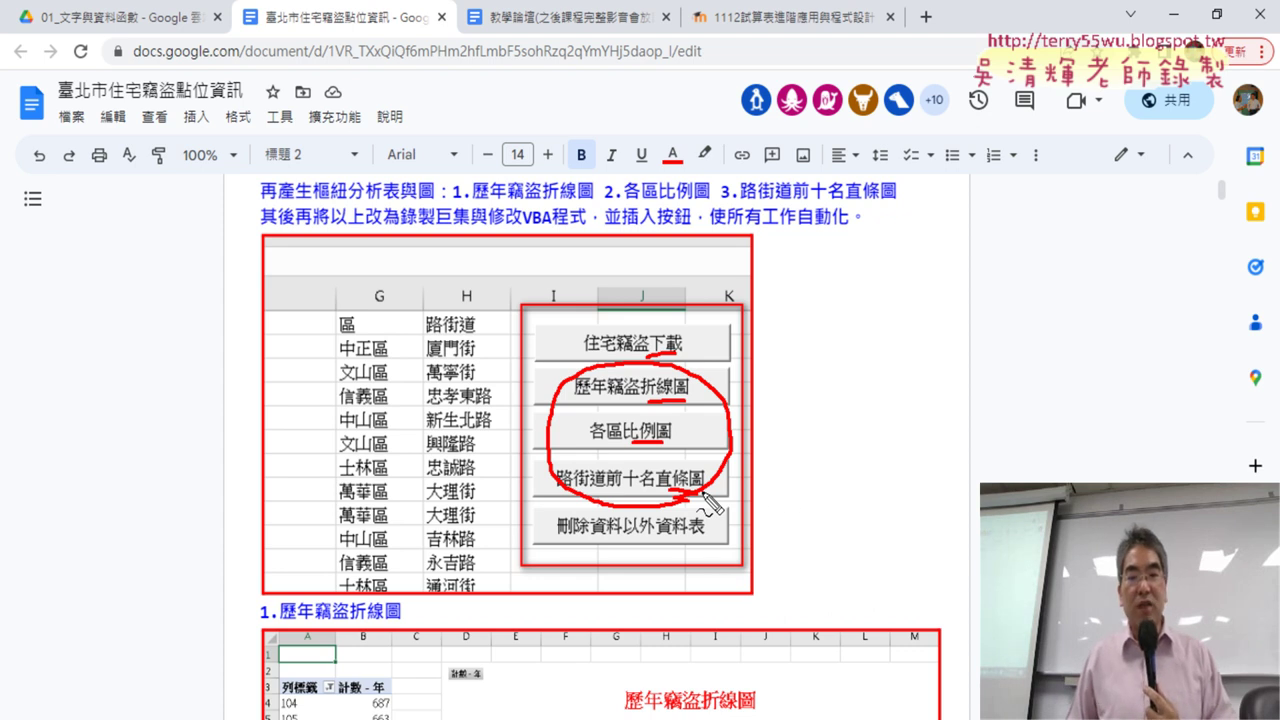
drag(712, 527, 735, 530)
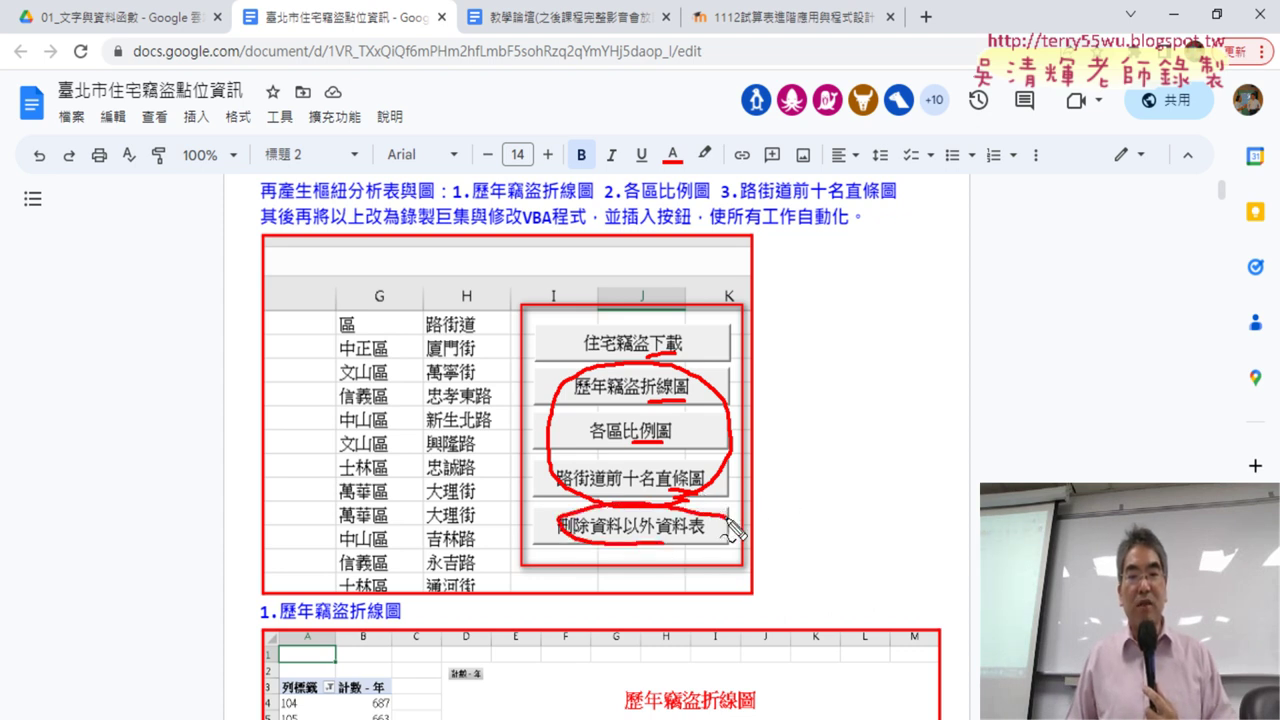
mouse_move(748, 410)
mouse_down()
mouse_move(706, 438)
mouse_move(745, 448)
mouse_up()
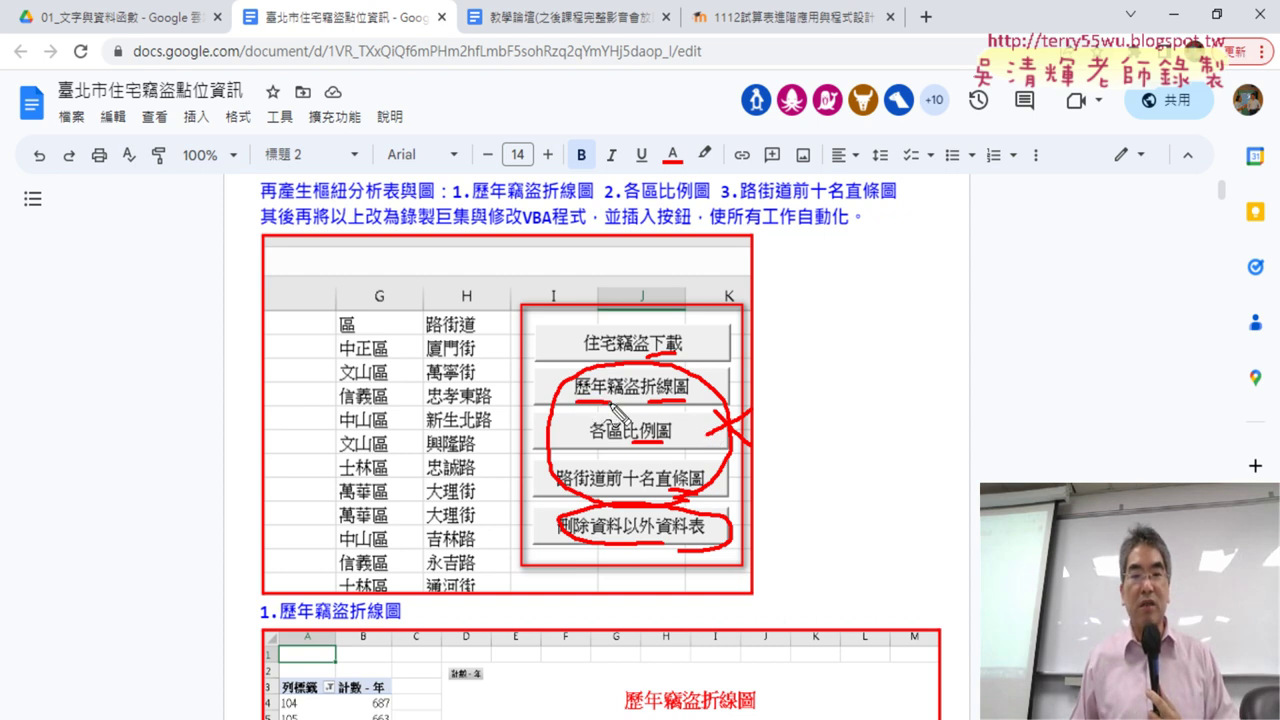
drag(692, 372, 660, 413)
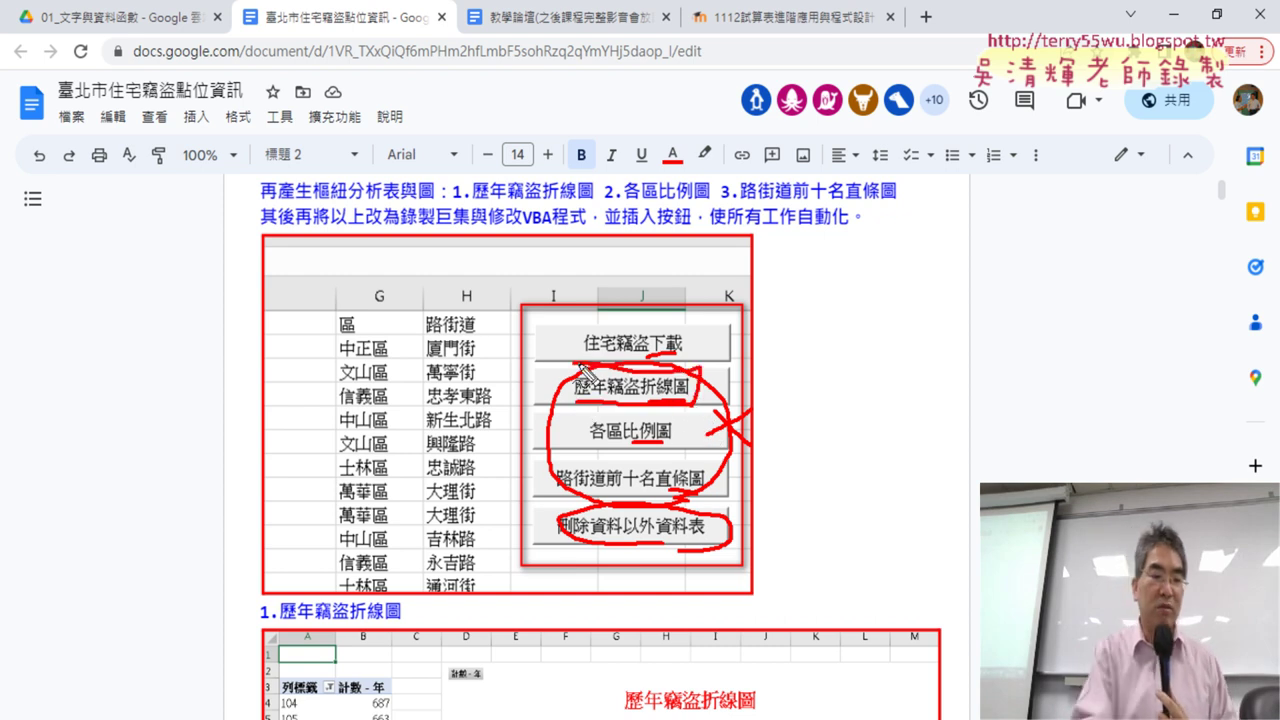
key(Escape)
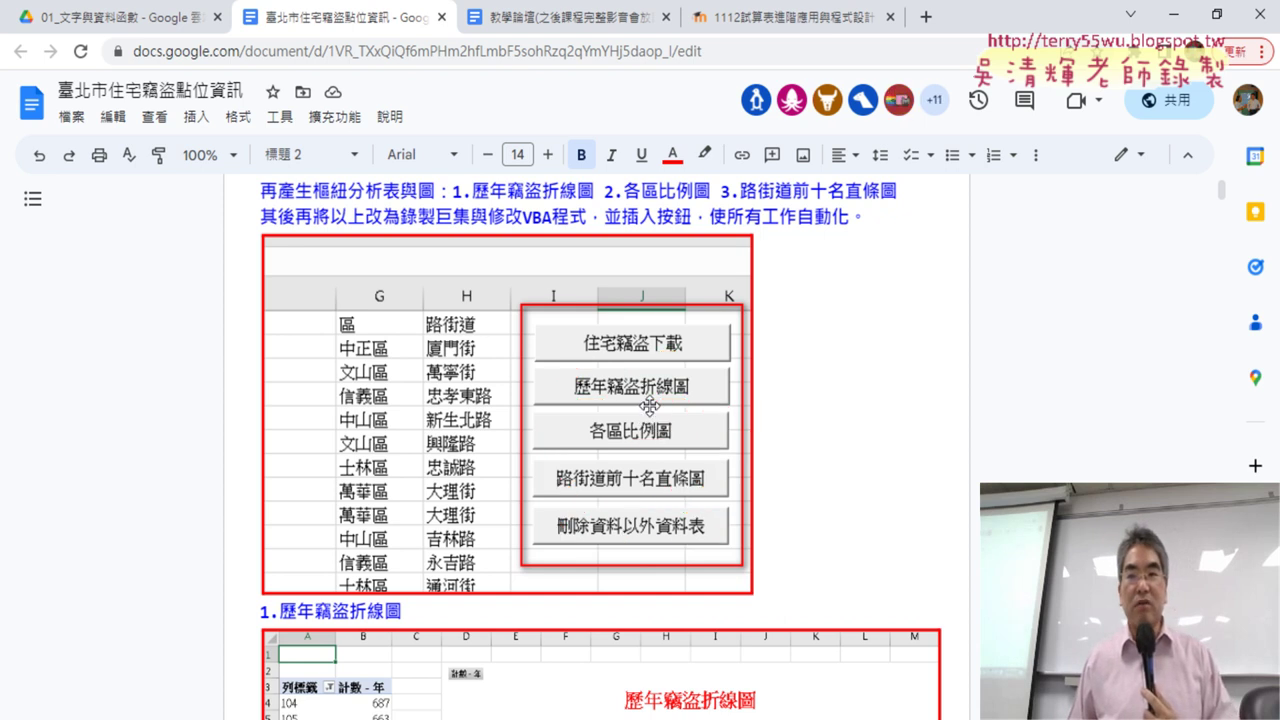
Open the 歷年竊盜折線圖 sheet and mark up the pivot table's yearly counts and line chart
click(1172, 14)
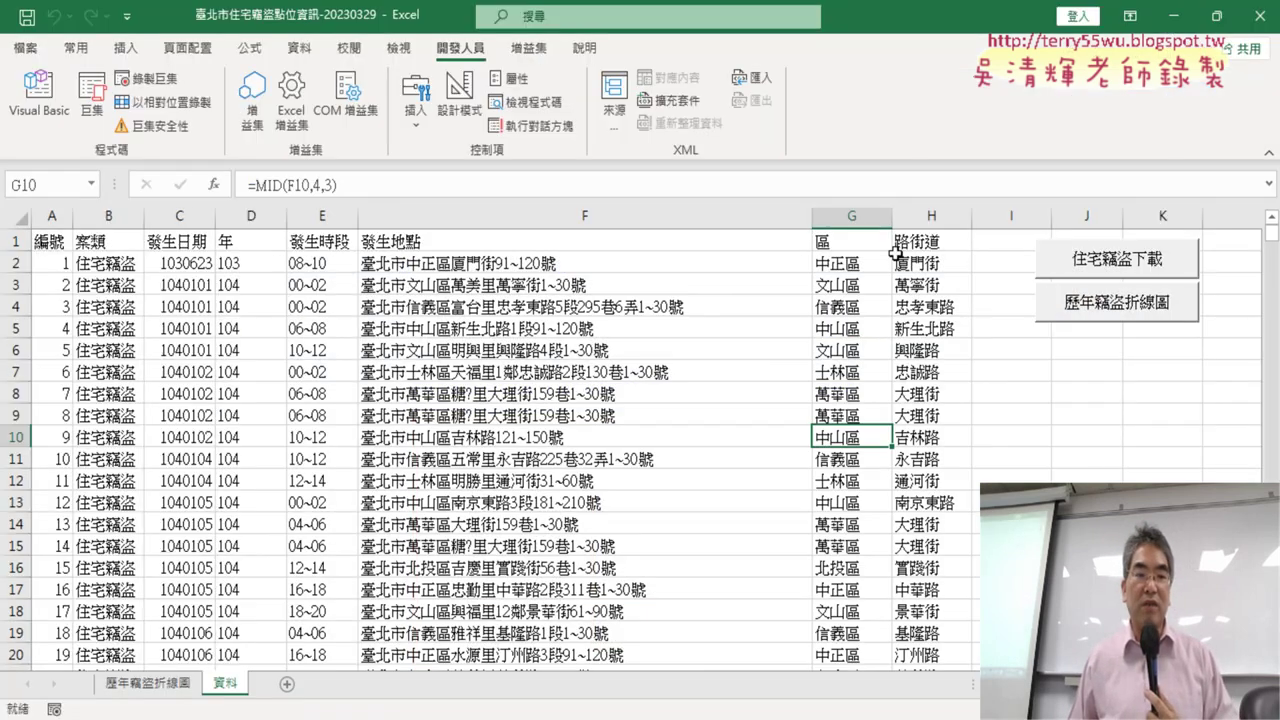
click(168, 684)
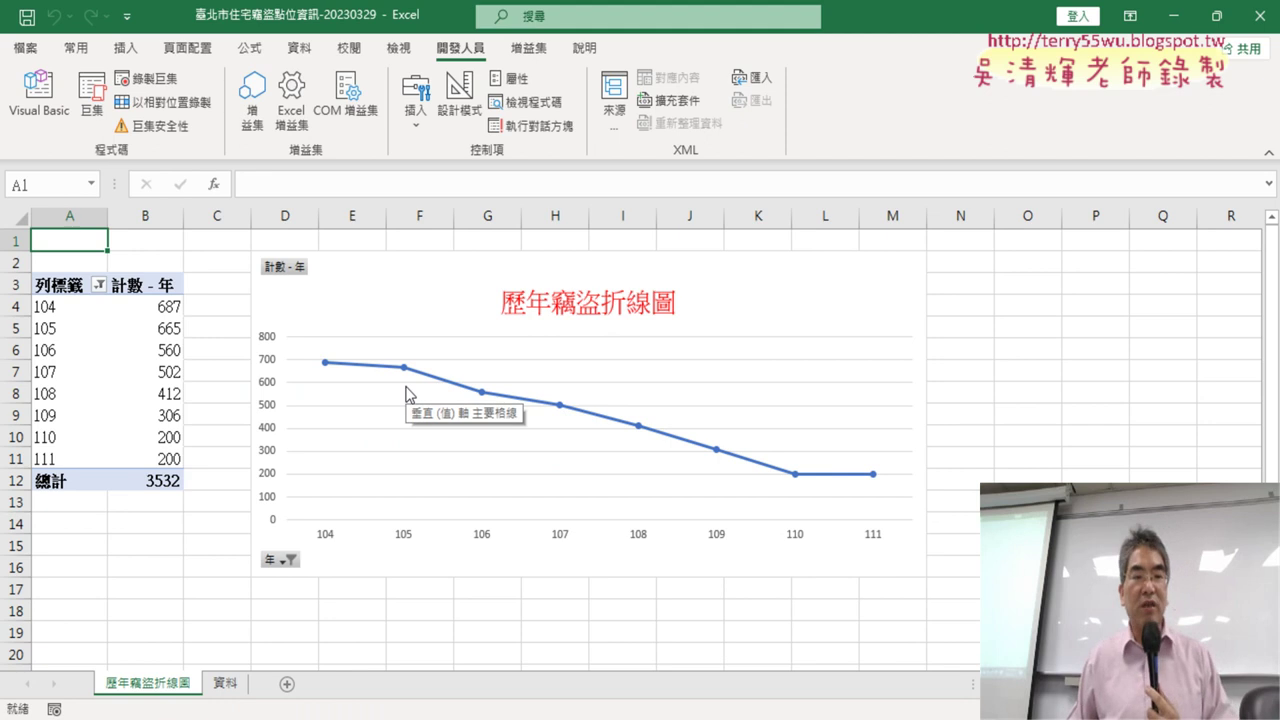
mouse_move(140, 510)
mouse_down()
mouse_move(31, 440)
mouse_move(143, 508)
mouse_up()
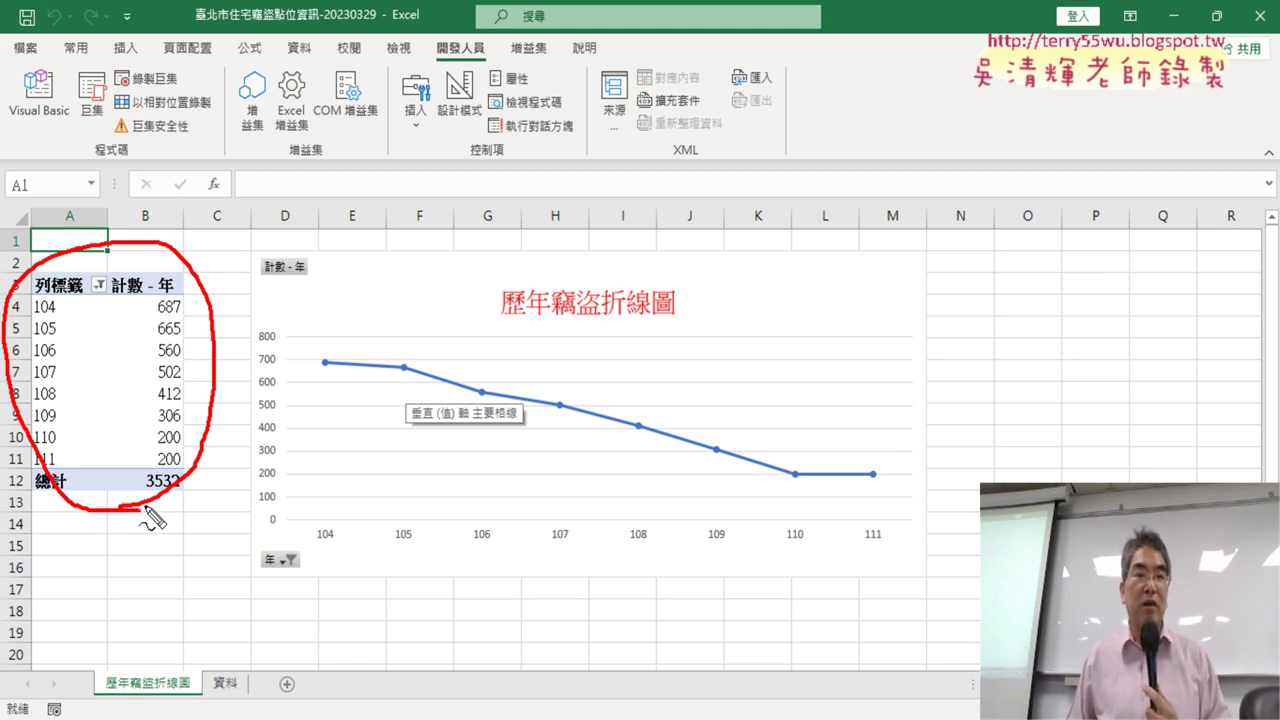
mouse_move(135, 160)
mouse_down()
mouse_move(113, 232)
mouse_move(126, 222)
mouse_up()
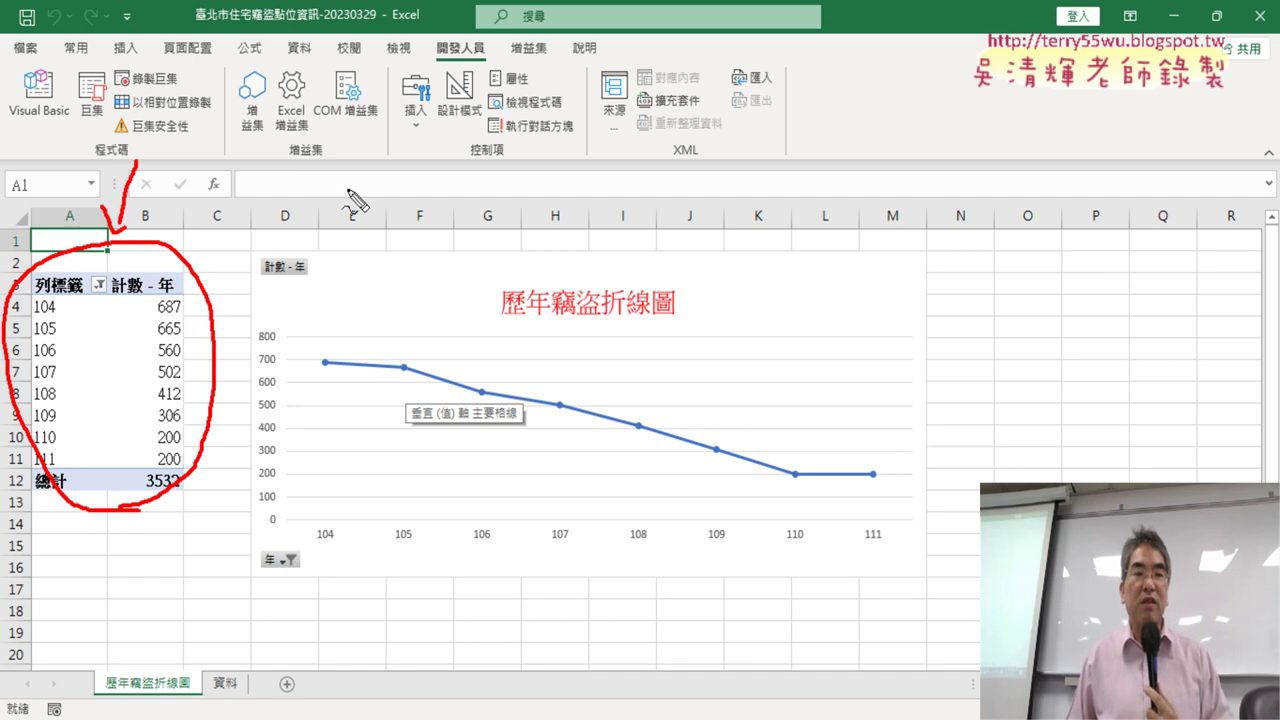
mouse_move(403, 150)
mouse_down()
mouse_move(432, 222)
mouse_move(477, 190)
mouse_up()
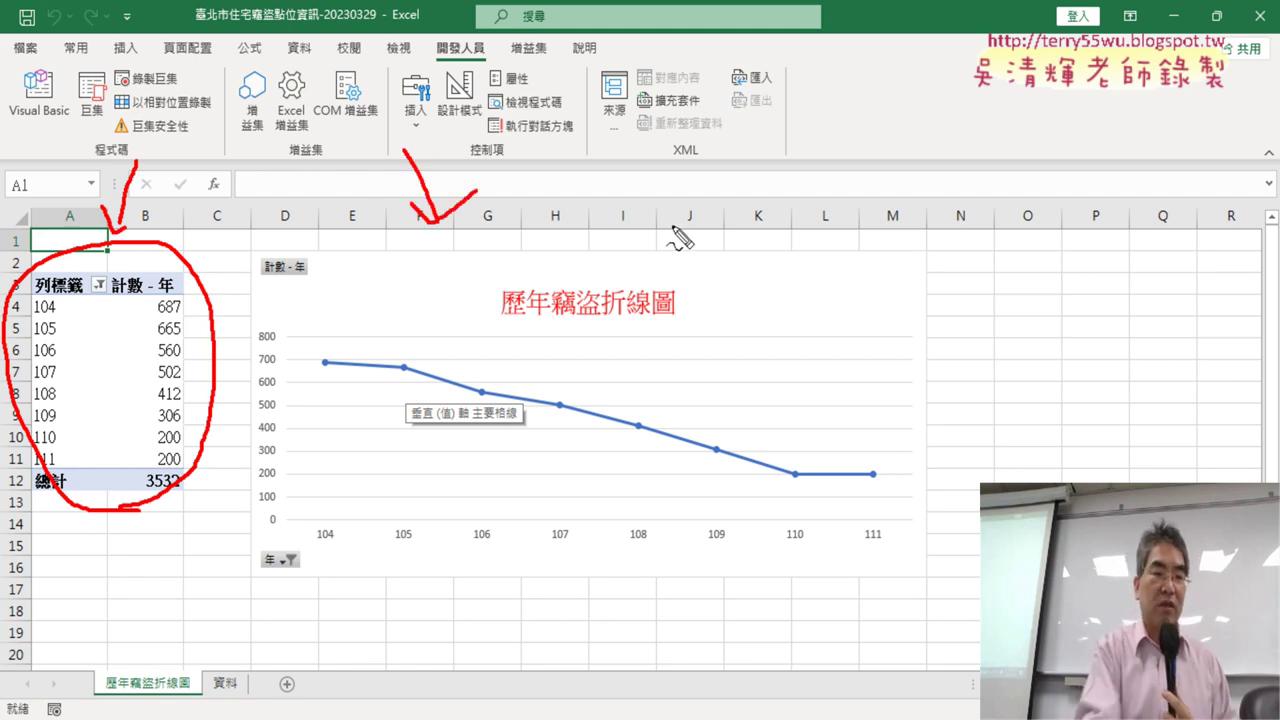
key(Escape)
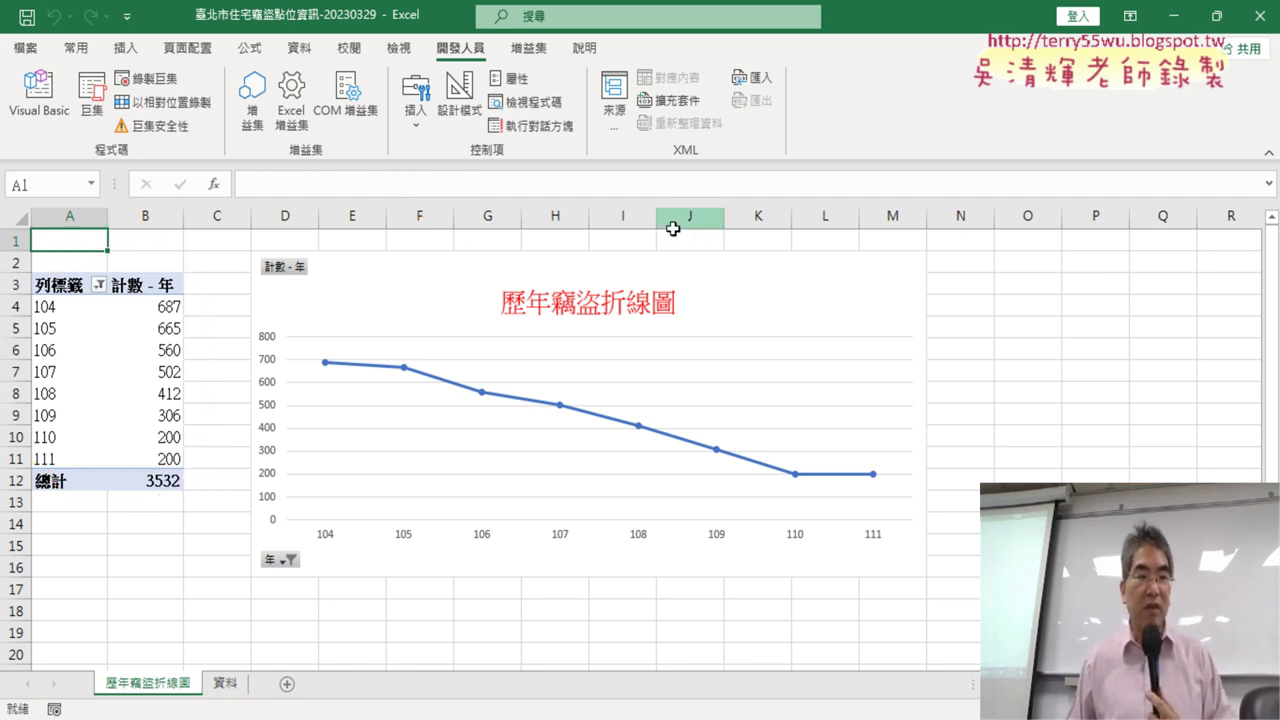
Select a pivot count, view the Insert and PivotTable Analyze ribbons, then go to the 資料 sheet
click(140, 370)
click(118, 52)
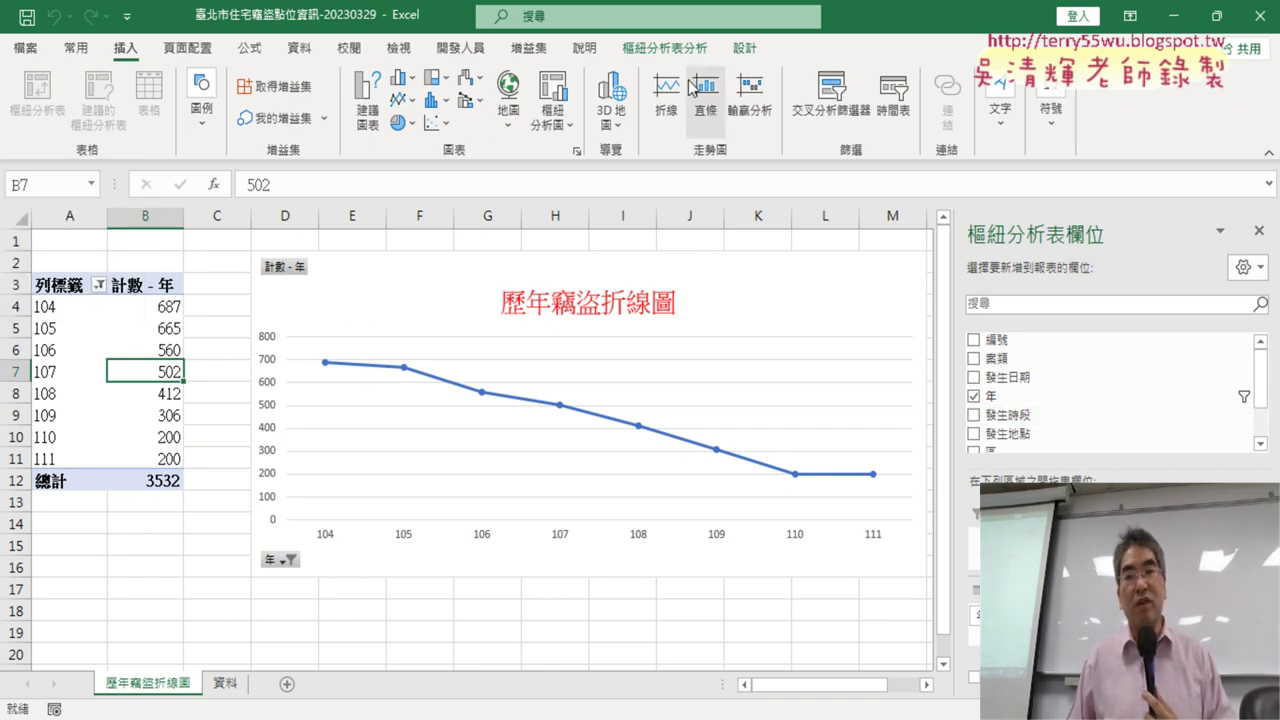
click(665, 47)
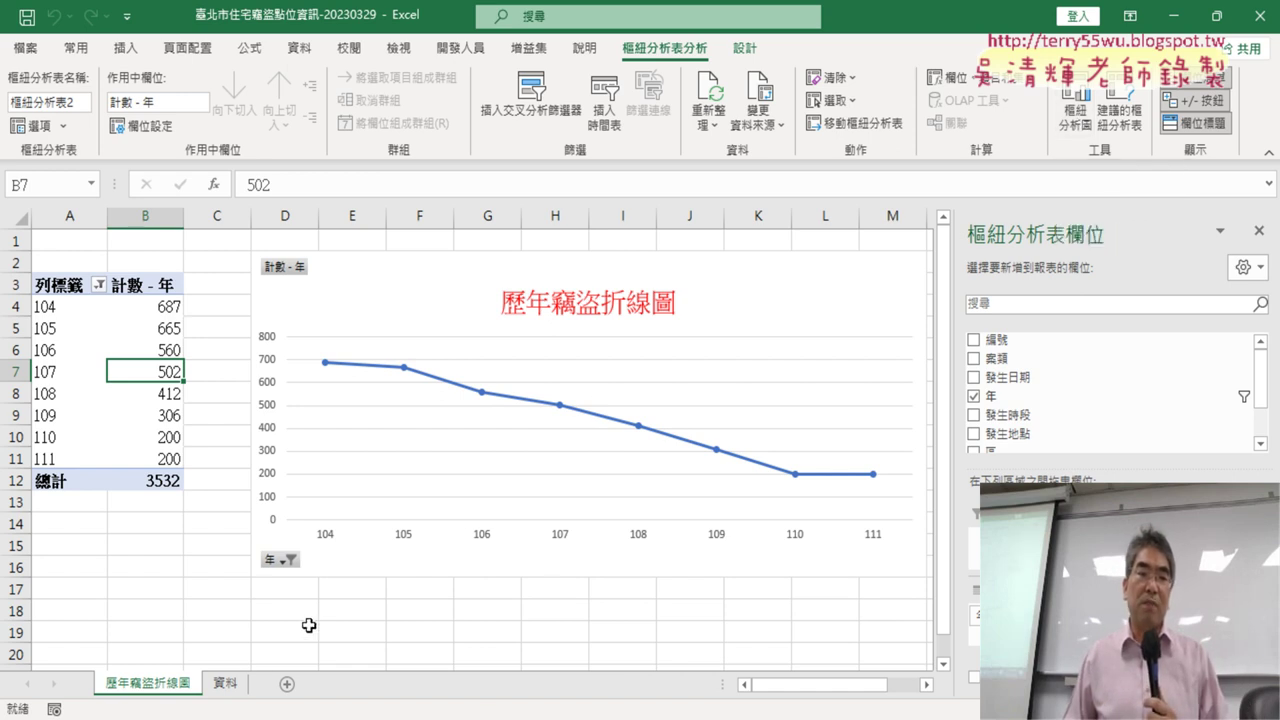
click(225, 685)
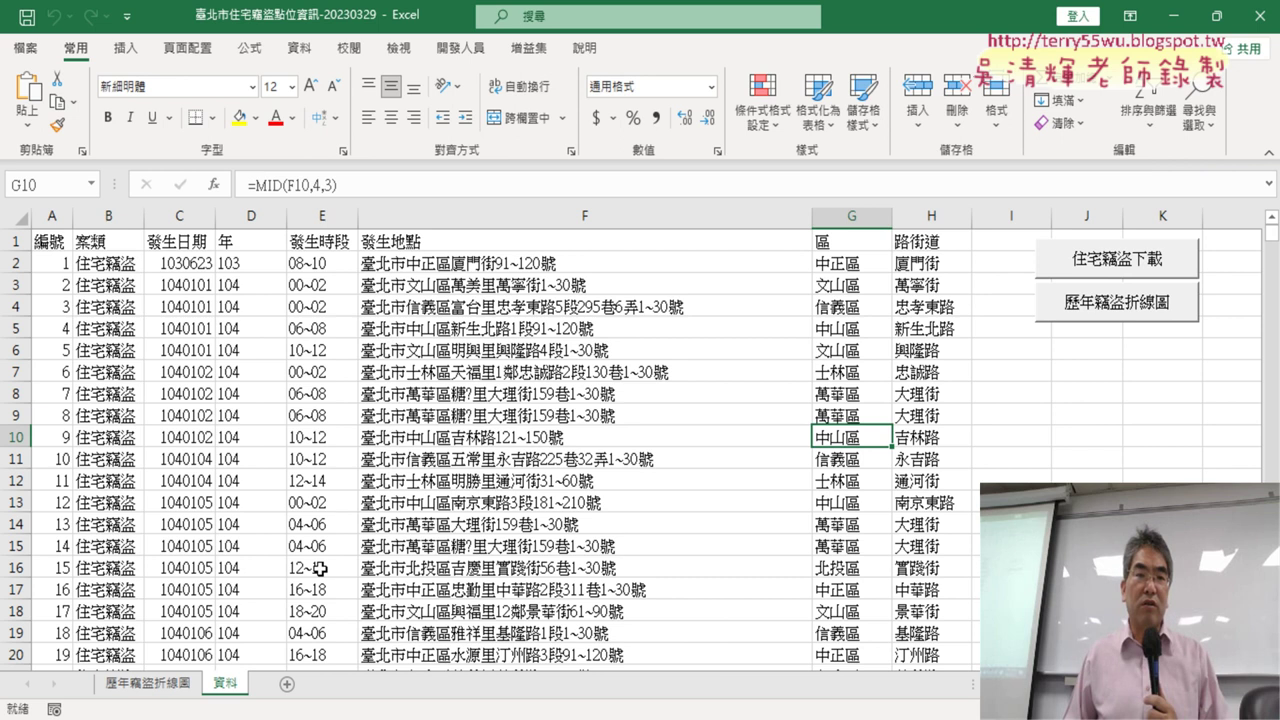
On the 資料 sheet, bring up Record Macro from the Developer (開發人員) tab, then dismiss it with Escape
click(462, 48)
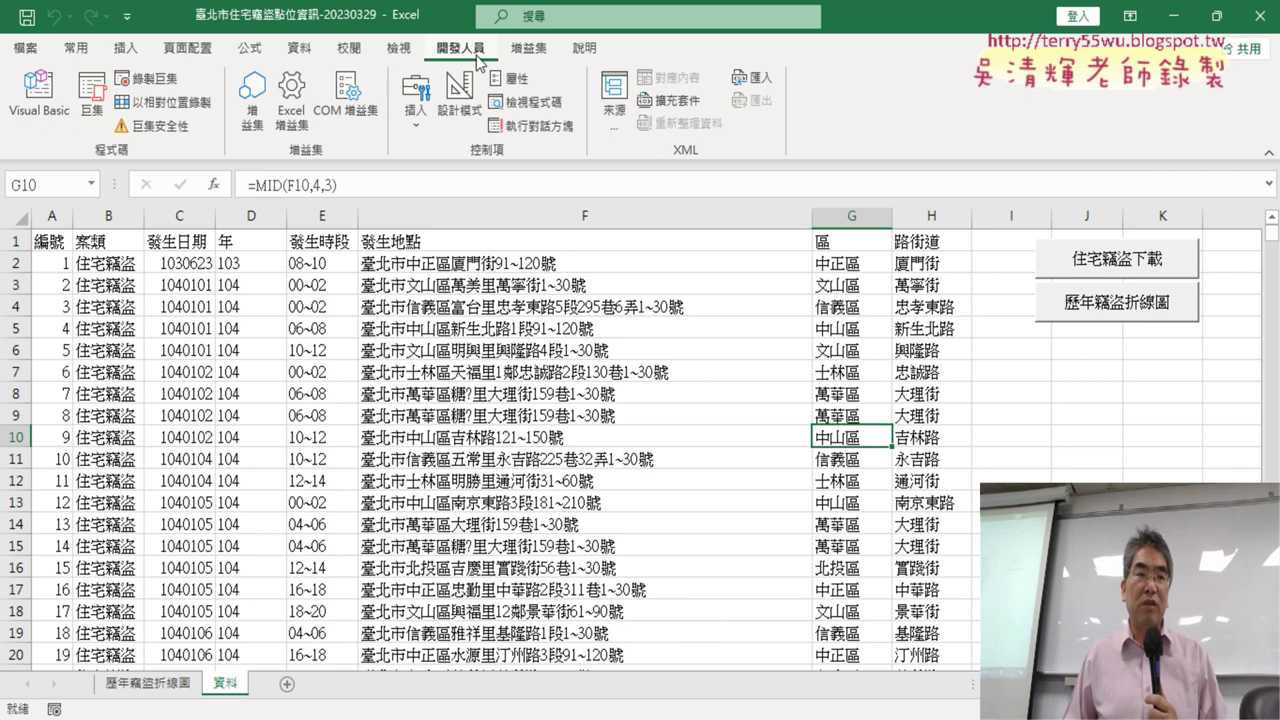
click(150, 84)
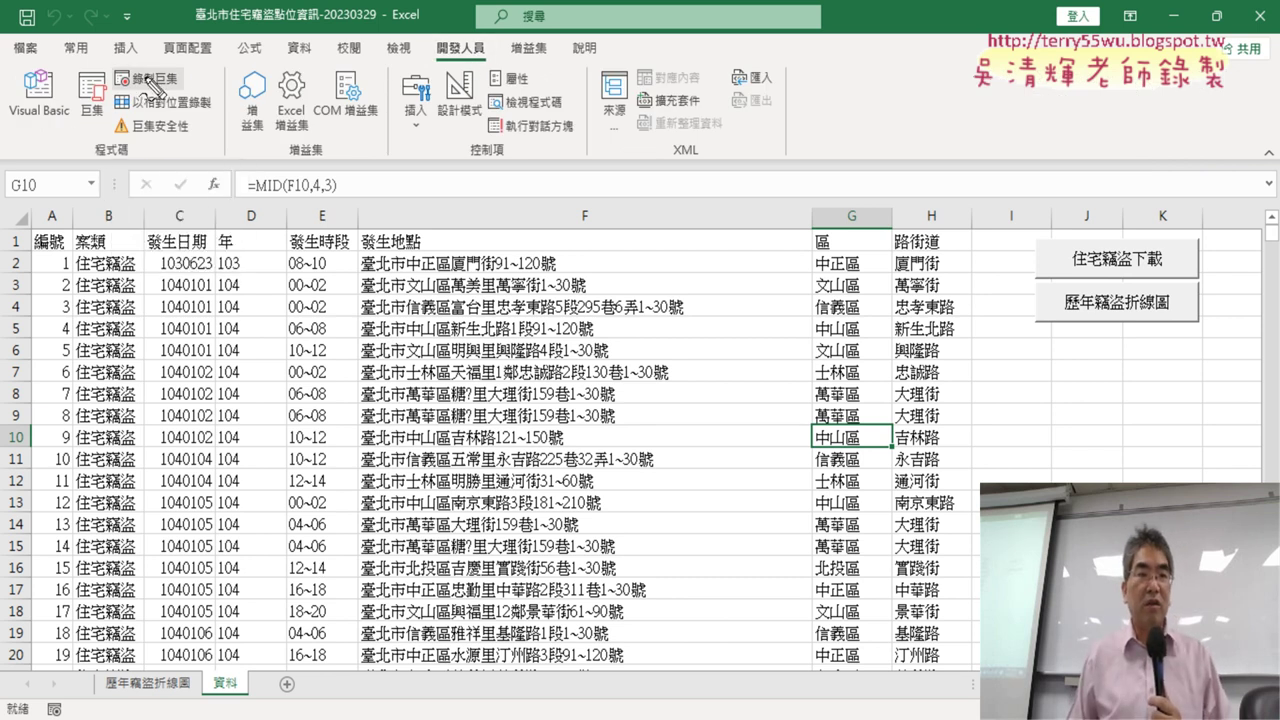
mouse_move(180, 78)
mouse_down()
mouse_move(168, 88)
mouse_move(188, 92)
mouse_up()
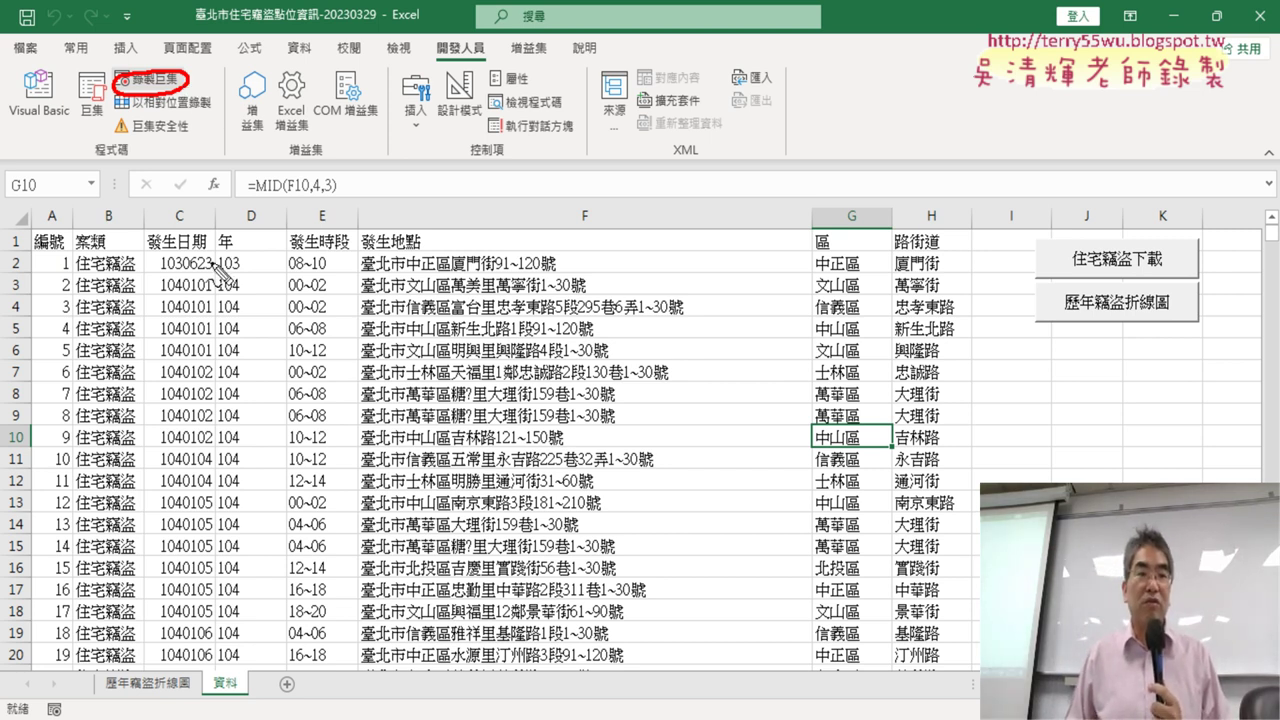
drag(220, 332, 160, 133)
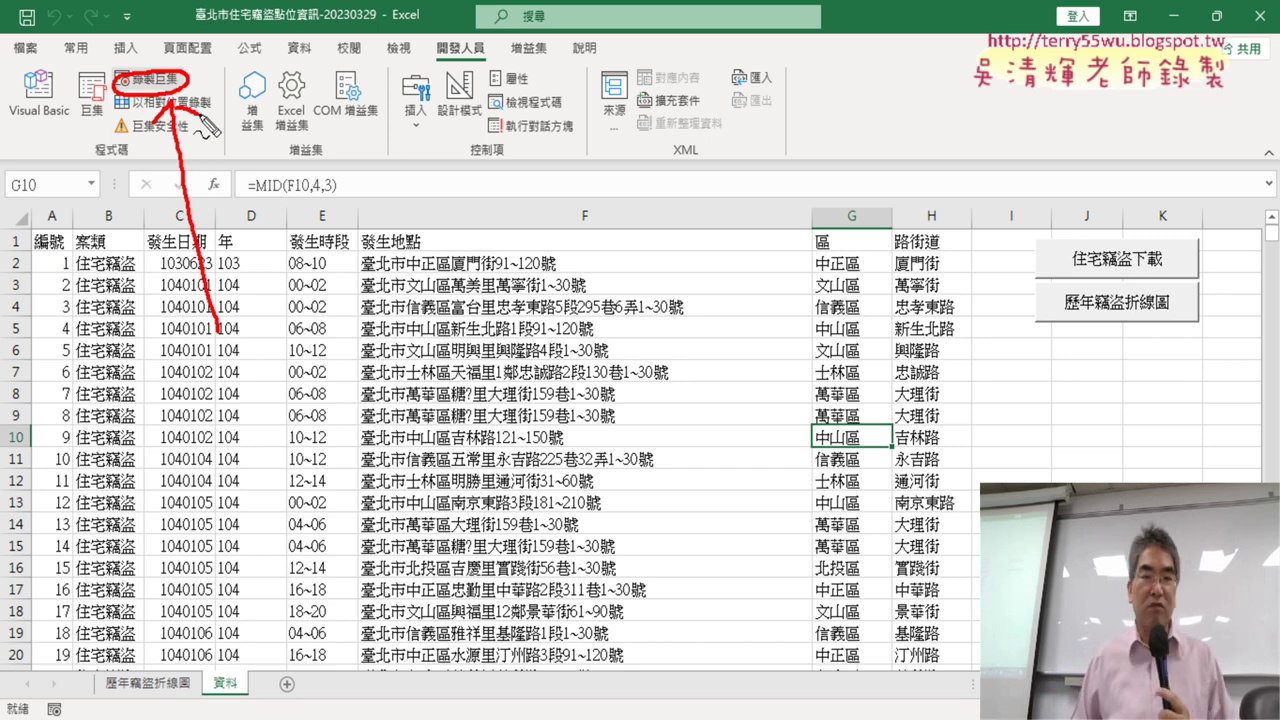
key(Escape)
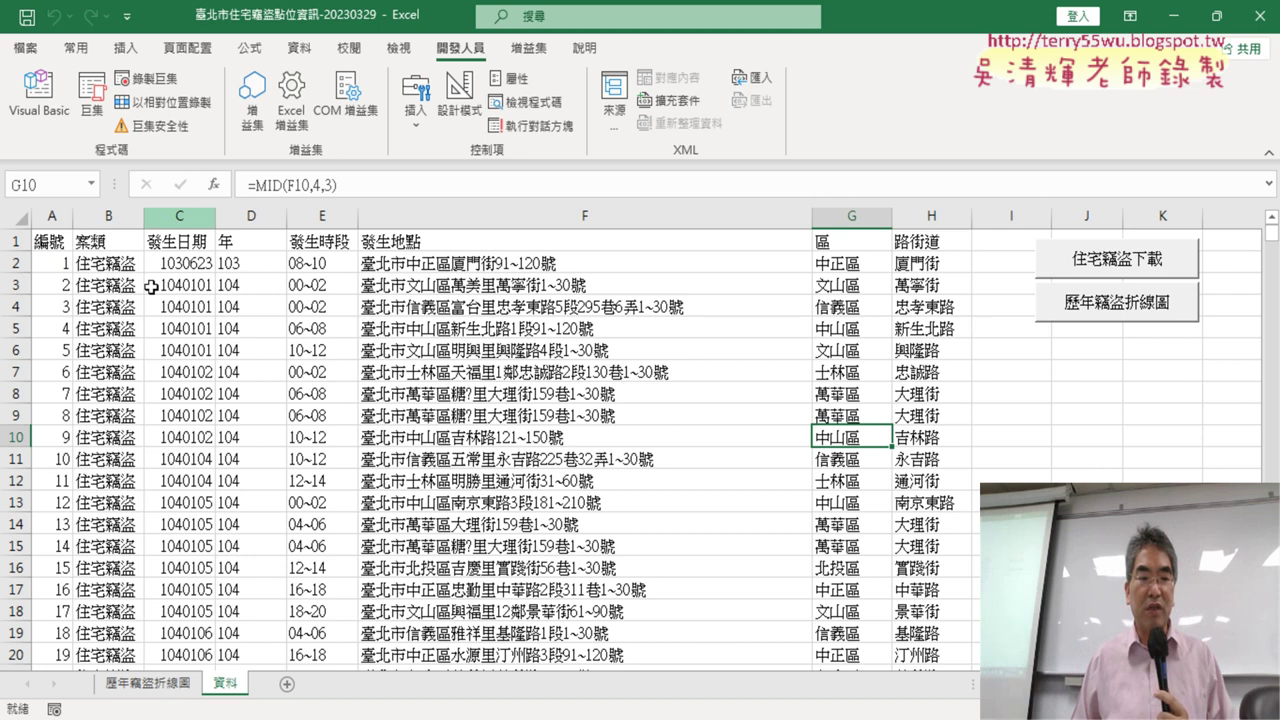
Delete the 歷年竊盜折線圖 chart sheet and regenerate it with the 歷年竊盜折線圖 macro button
click(157, 684)
right_click(157, 684)
click(205, 439)
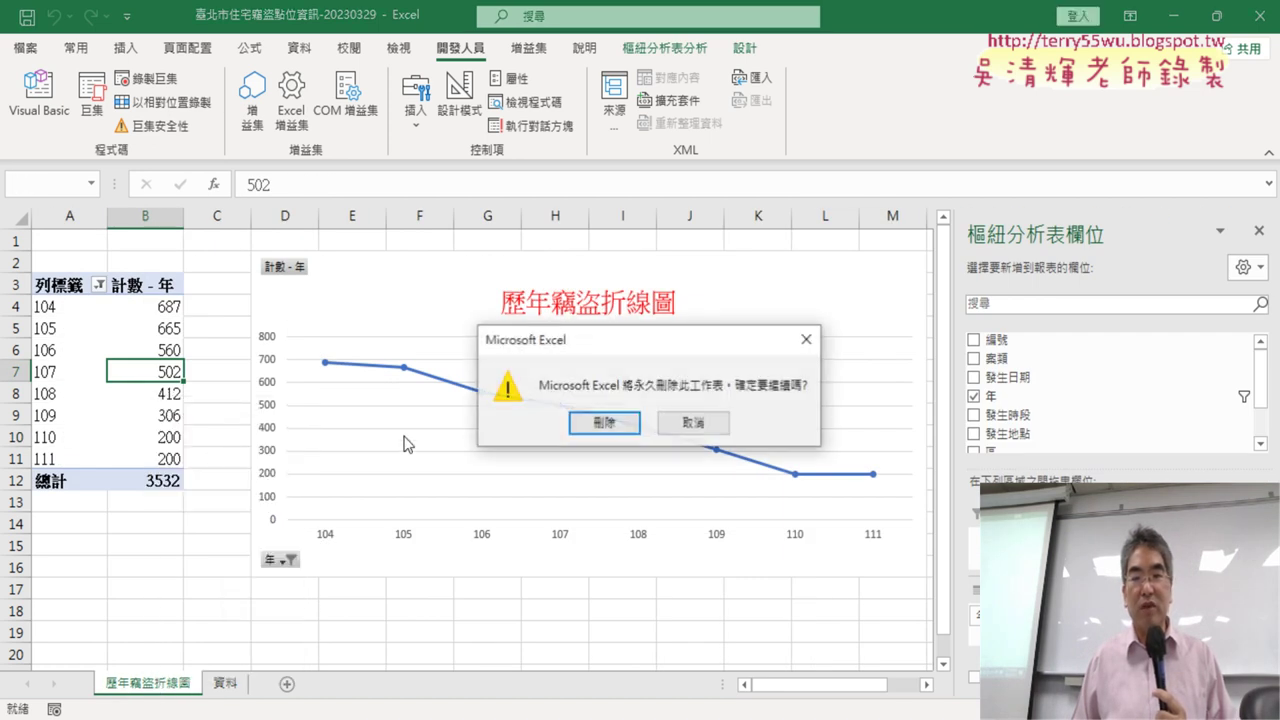
click(615, 428)
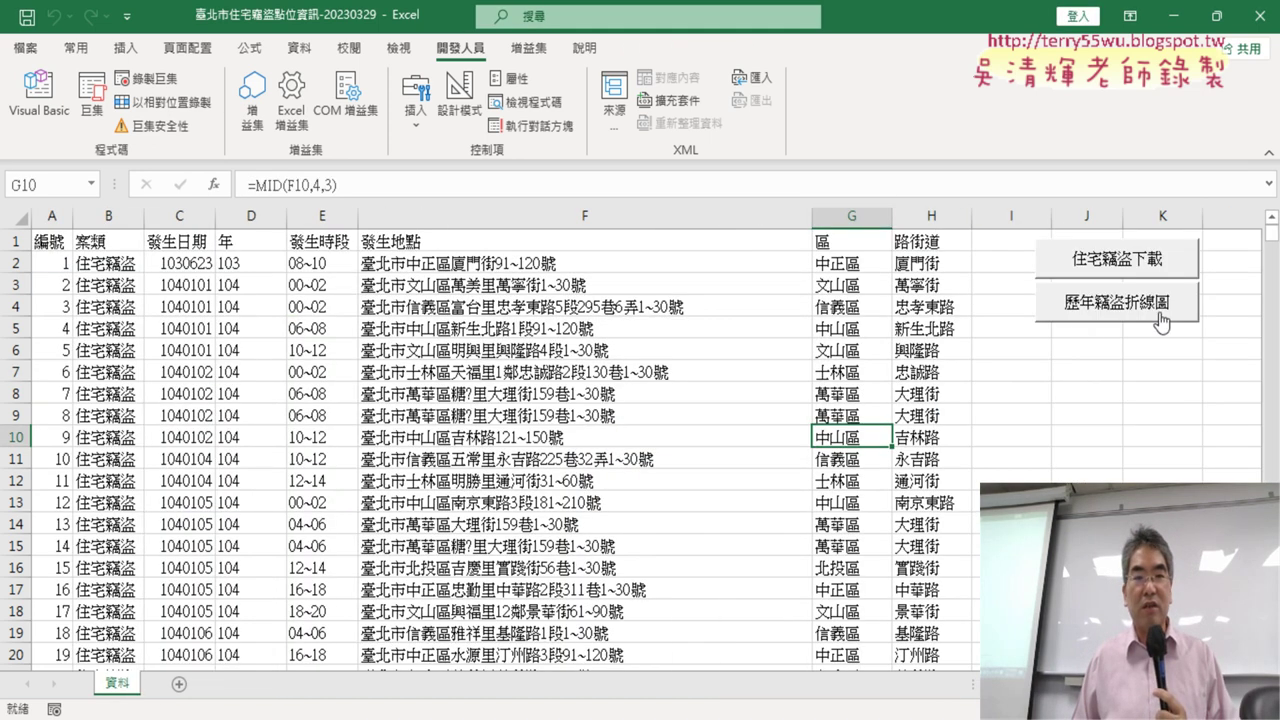
click(1127, 312)
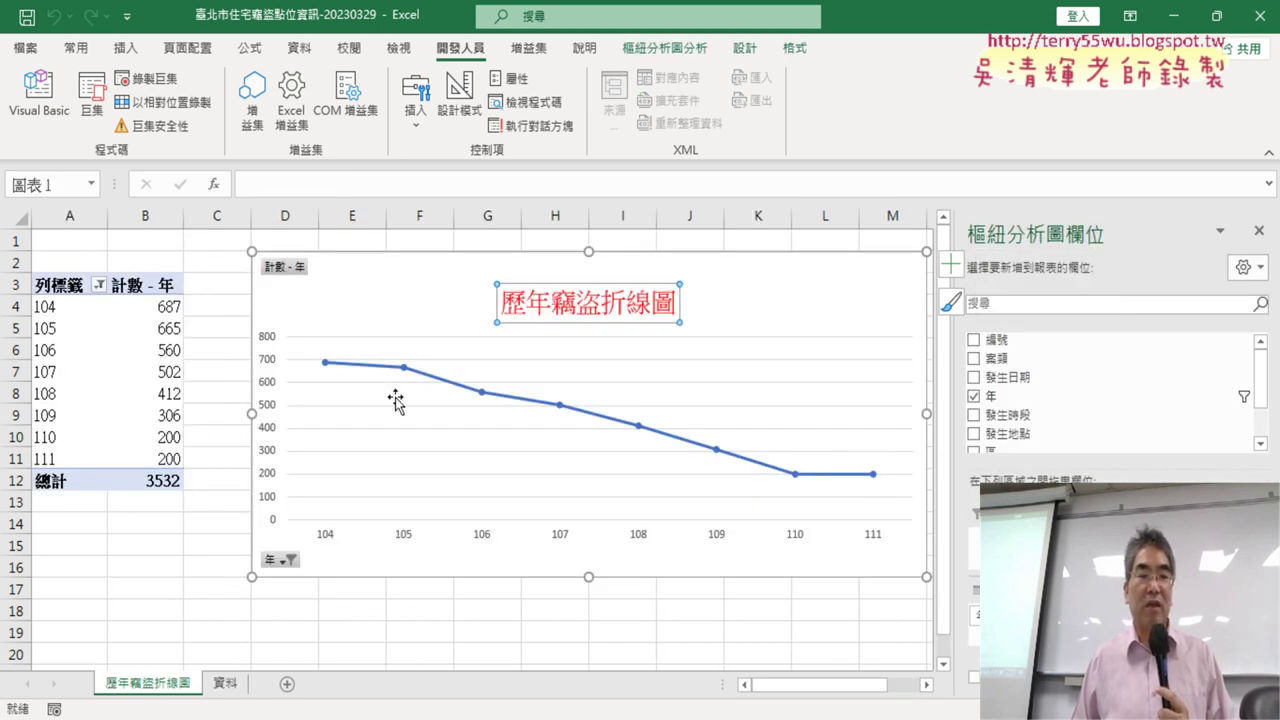
Remove the regenerated 歷年竊盜折線圖 sheet and rebuild the yearly burglary pivot chart once more
right_click(152, 686)
click(205, 437)
click(606, 424)
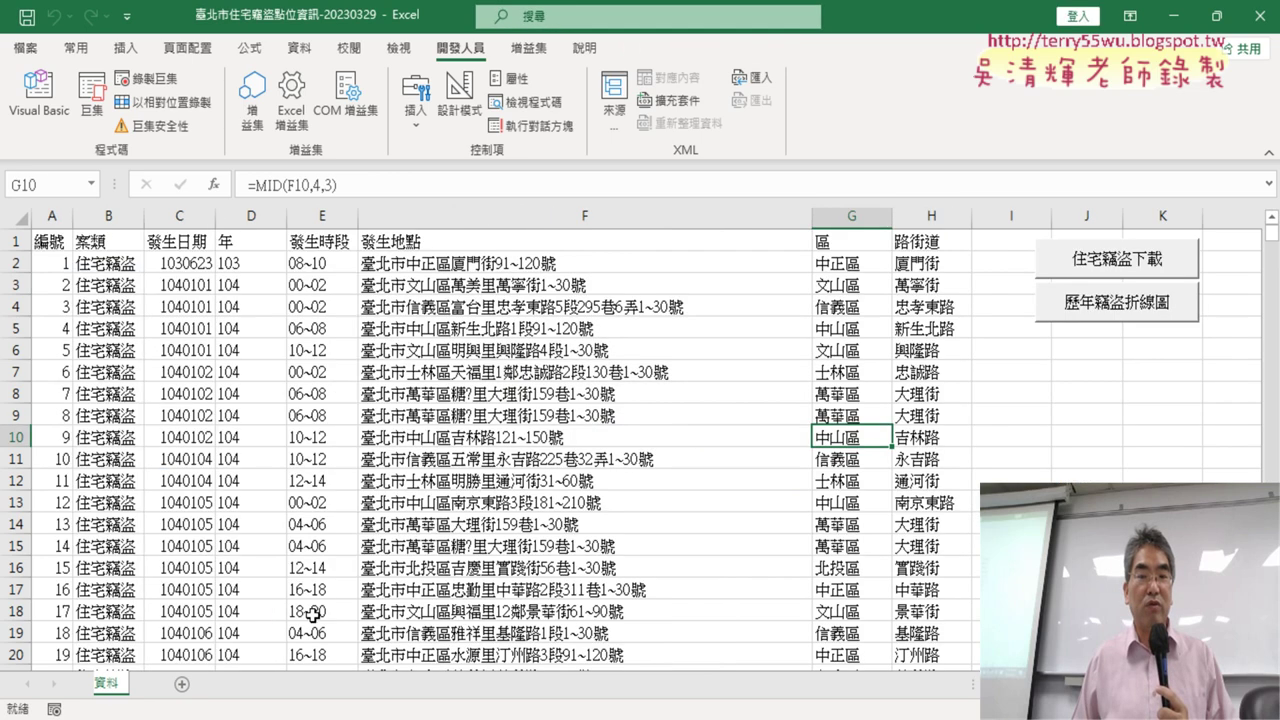
click(1103, 322)
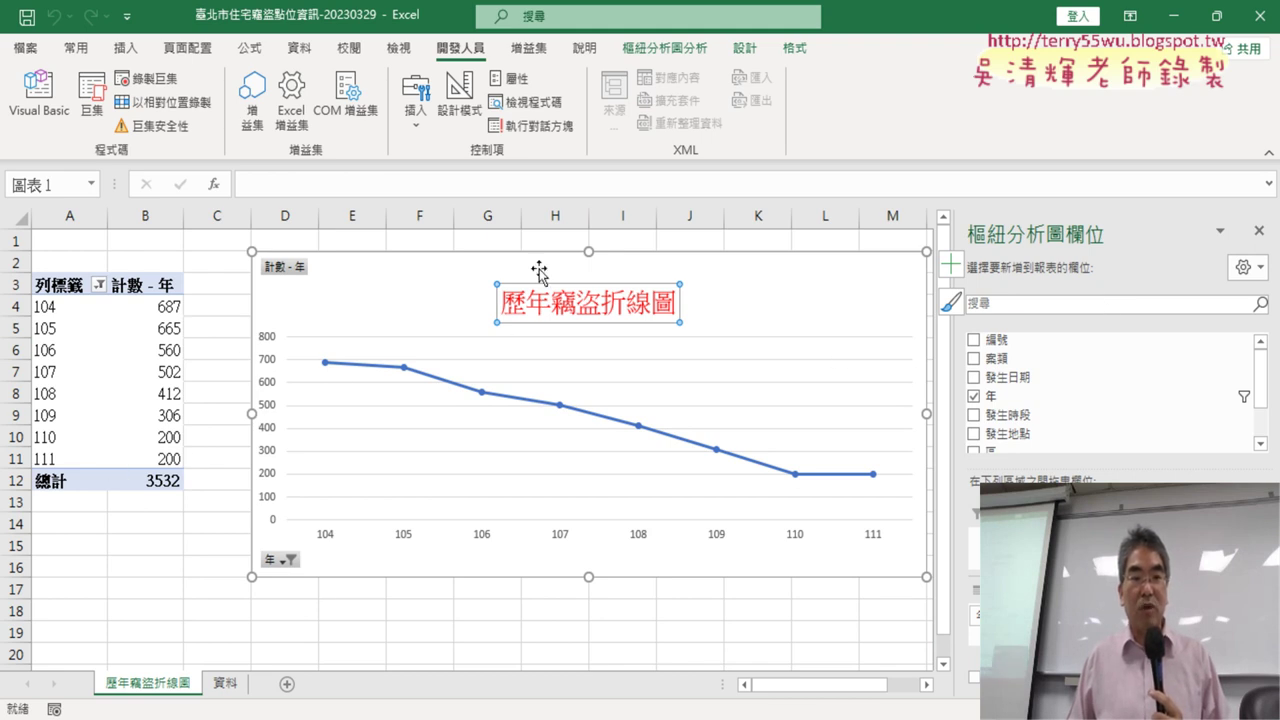
Check the 資料 sheet, then permanently delete the 歷年竊盜折線圖 chart sheet
click(228, 684)
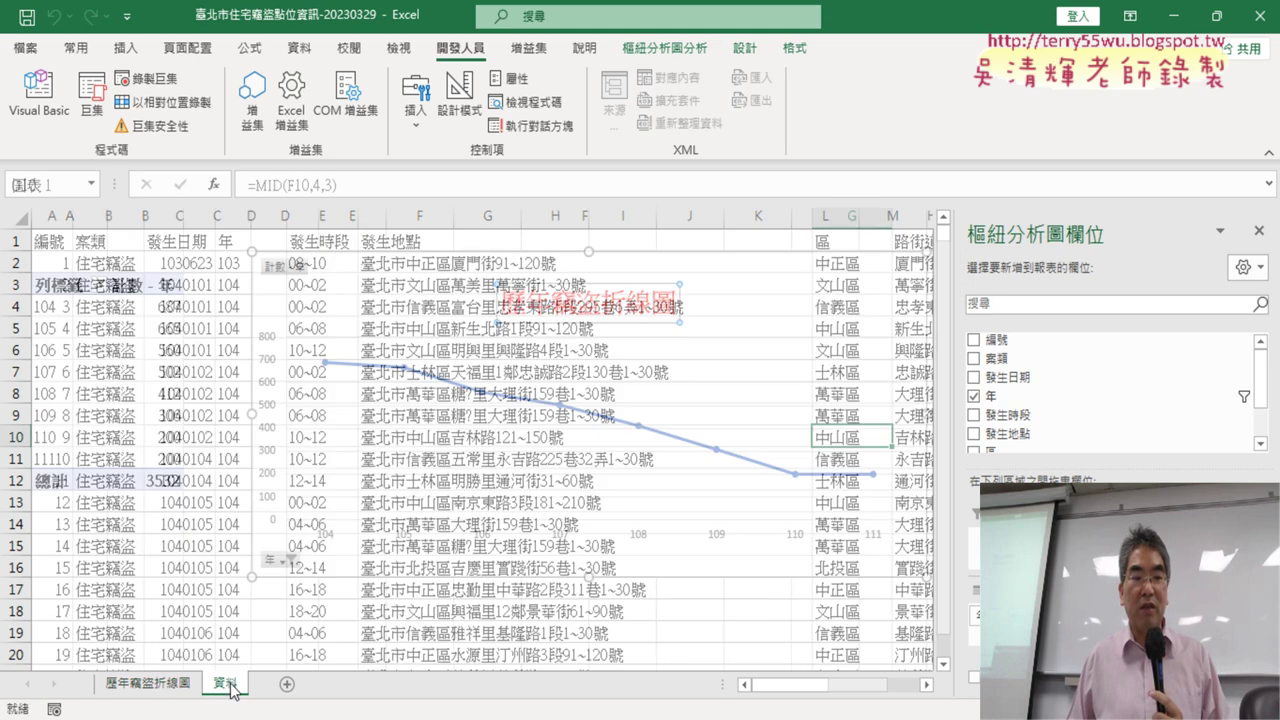
click(175, 690)
right_click(175, 690)
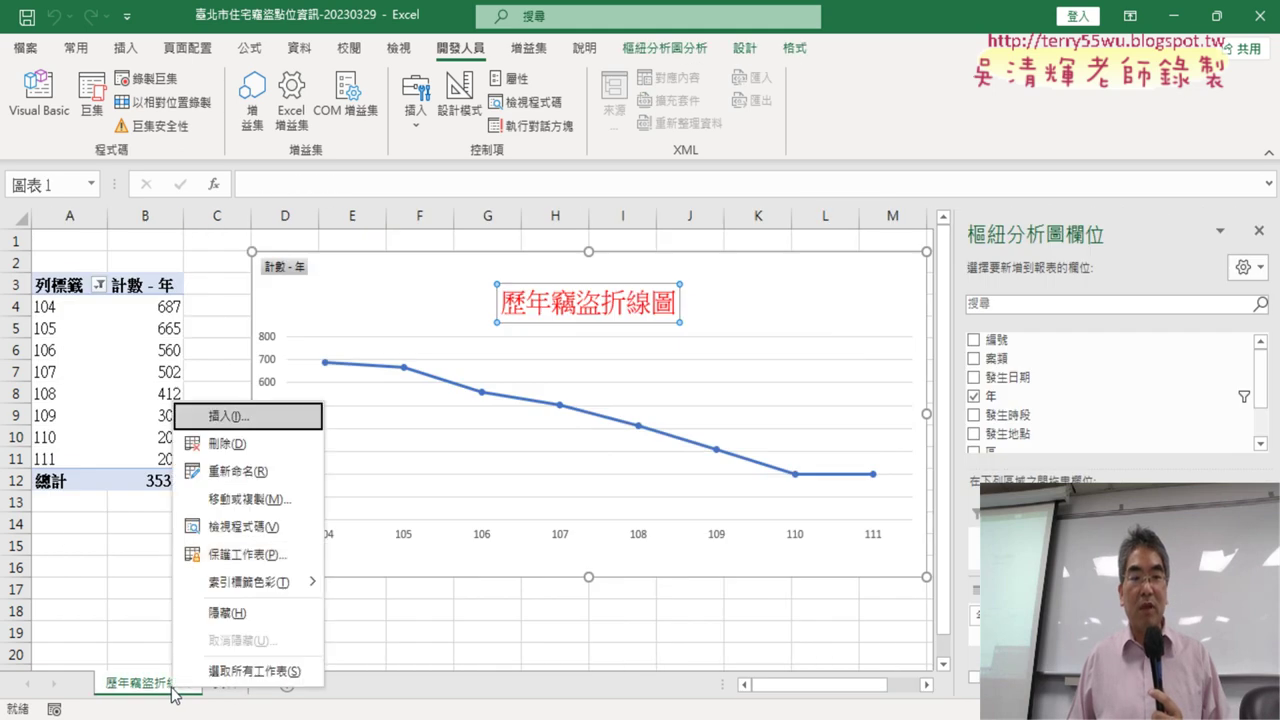
click(228, 443)
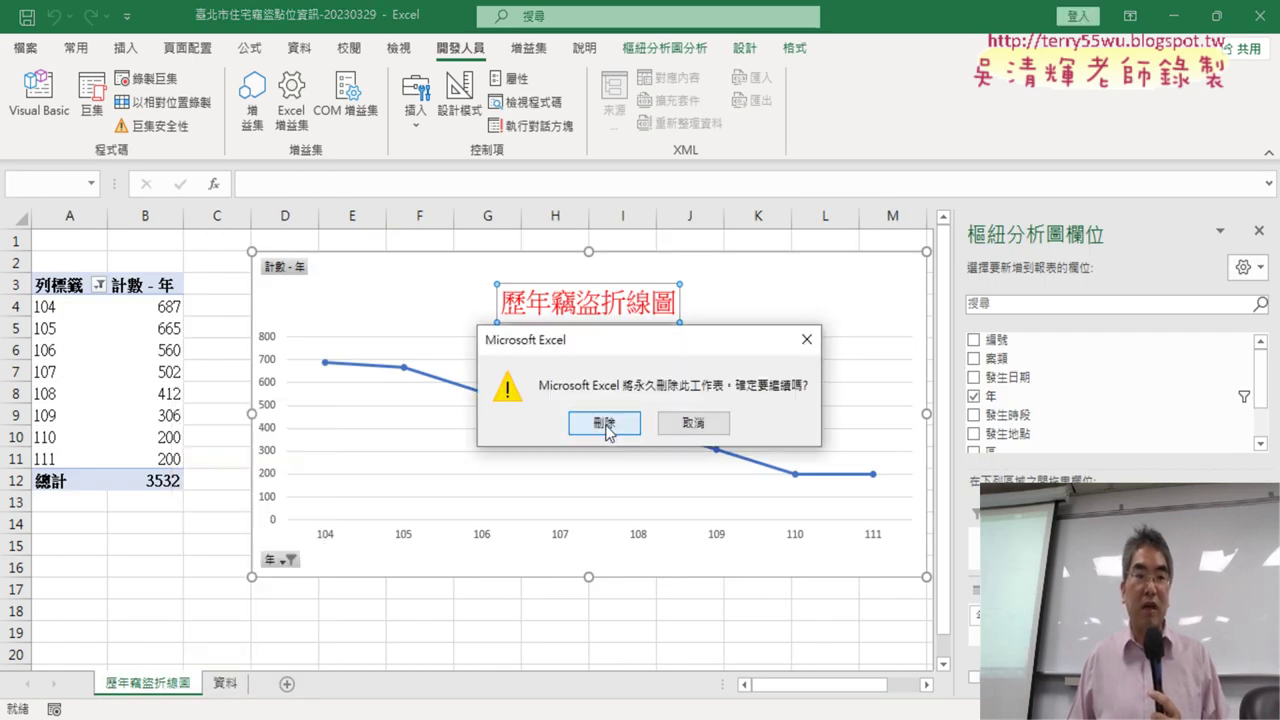
click(603, 428)
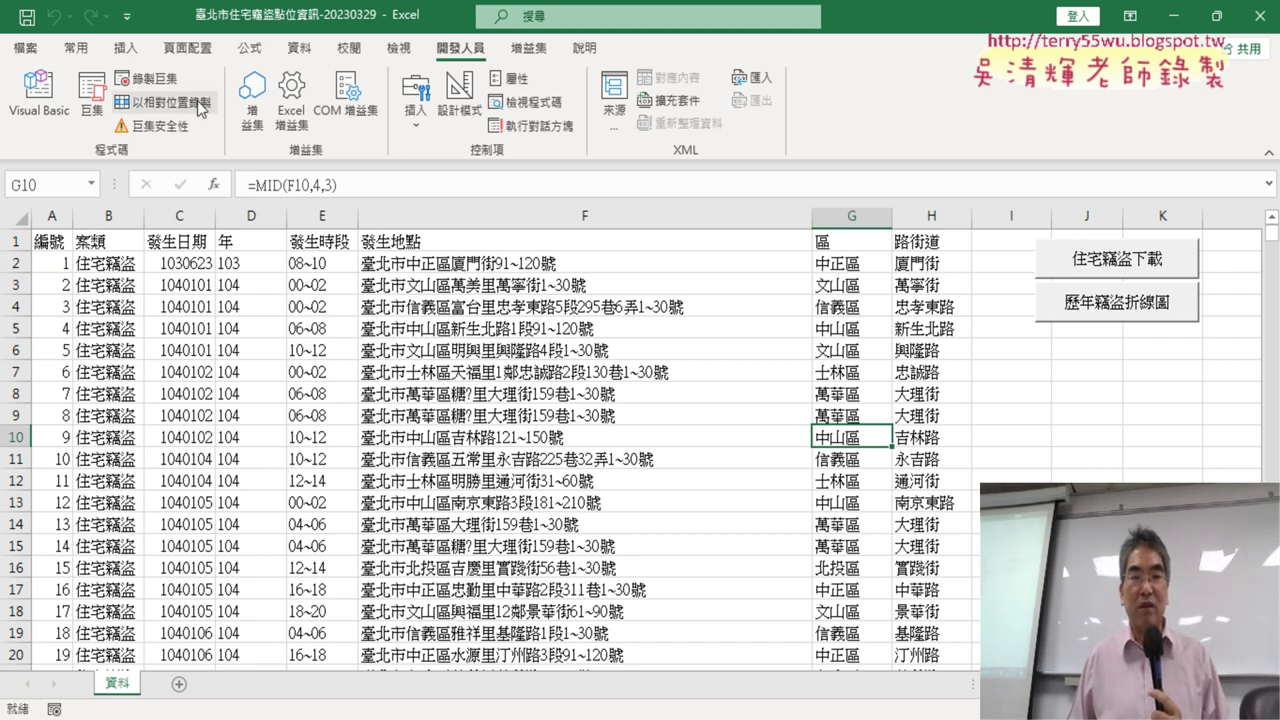
click(126, 58)
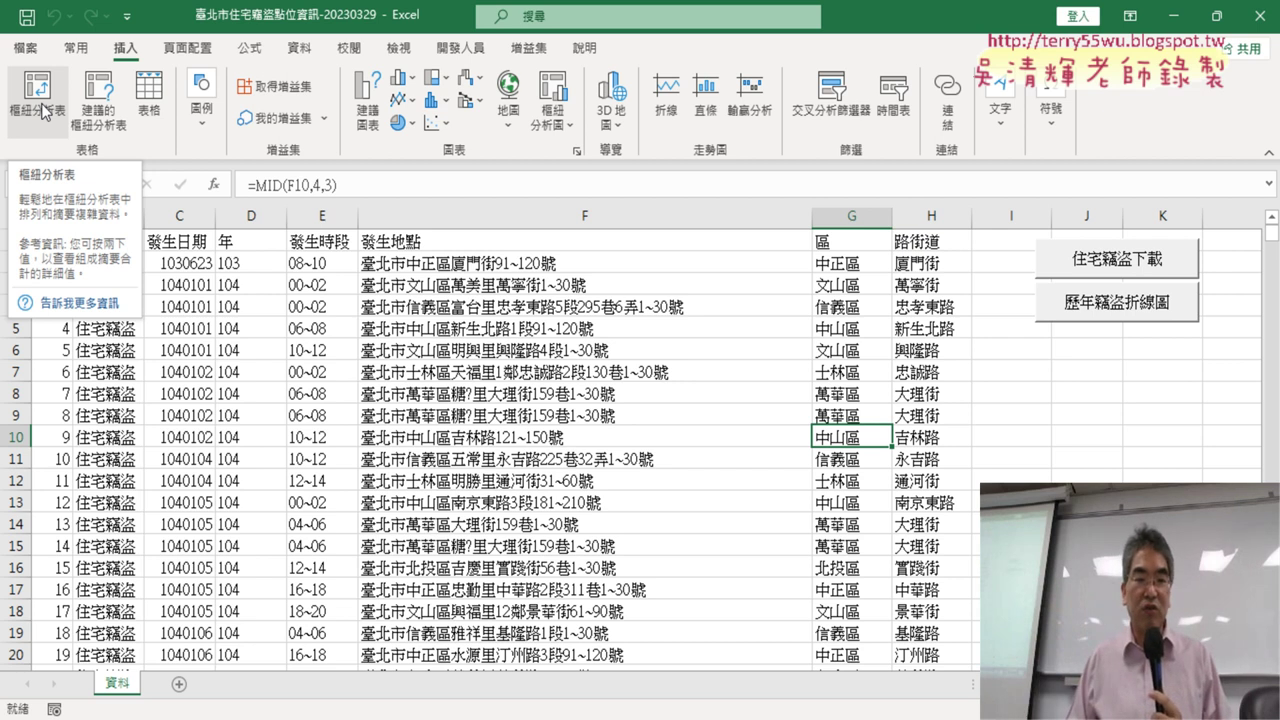
click(481, 548)
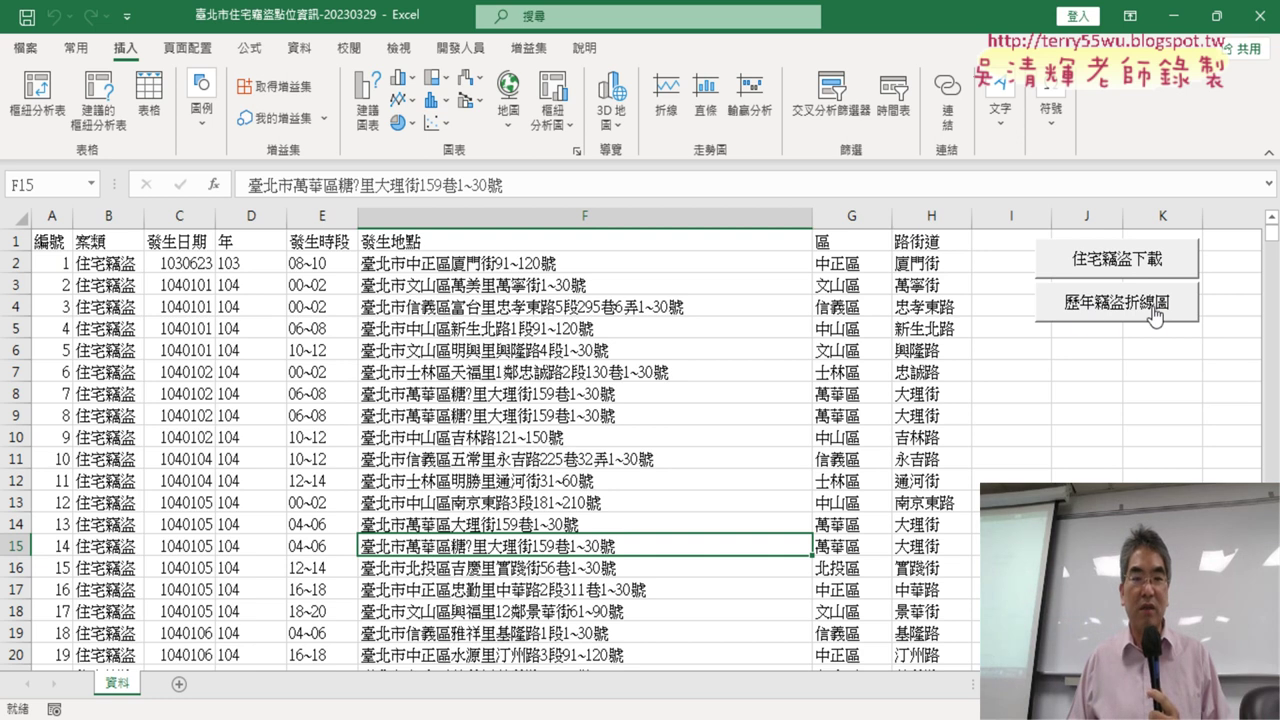
click(1156, 316)
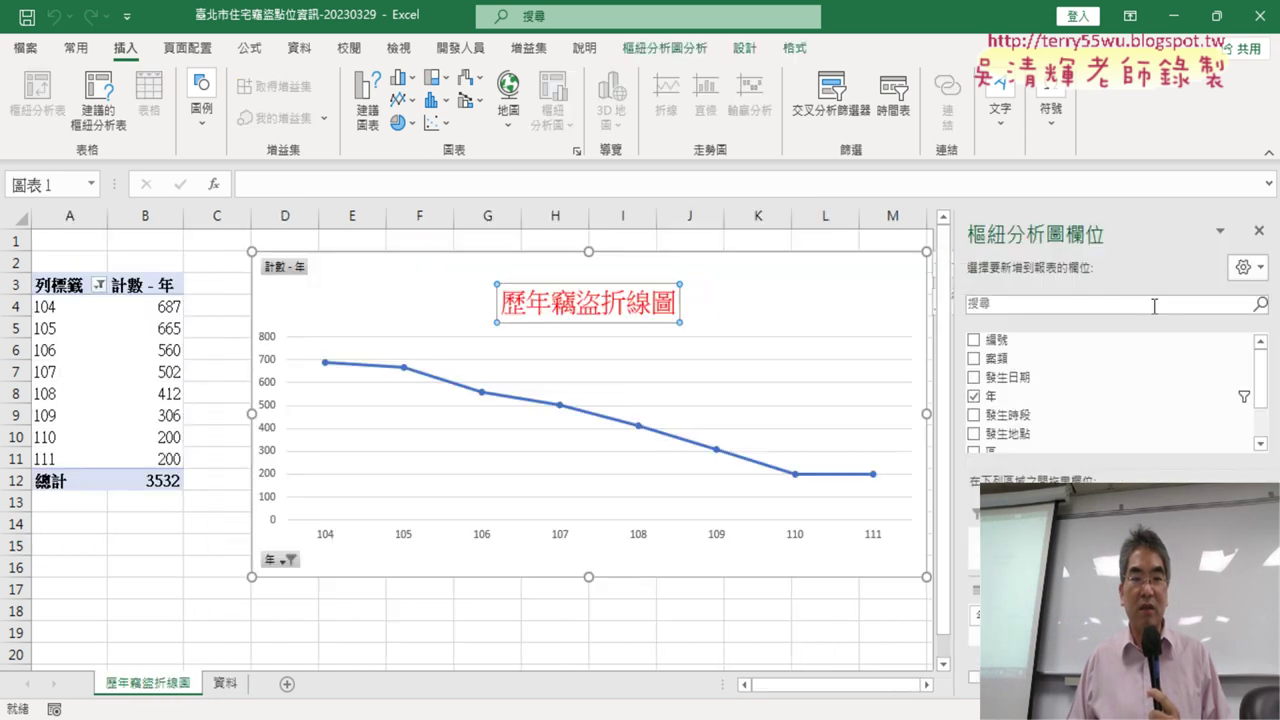
click(82, 370)
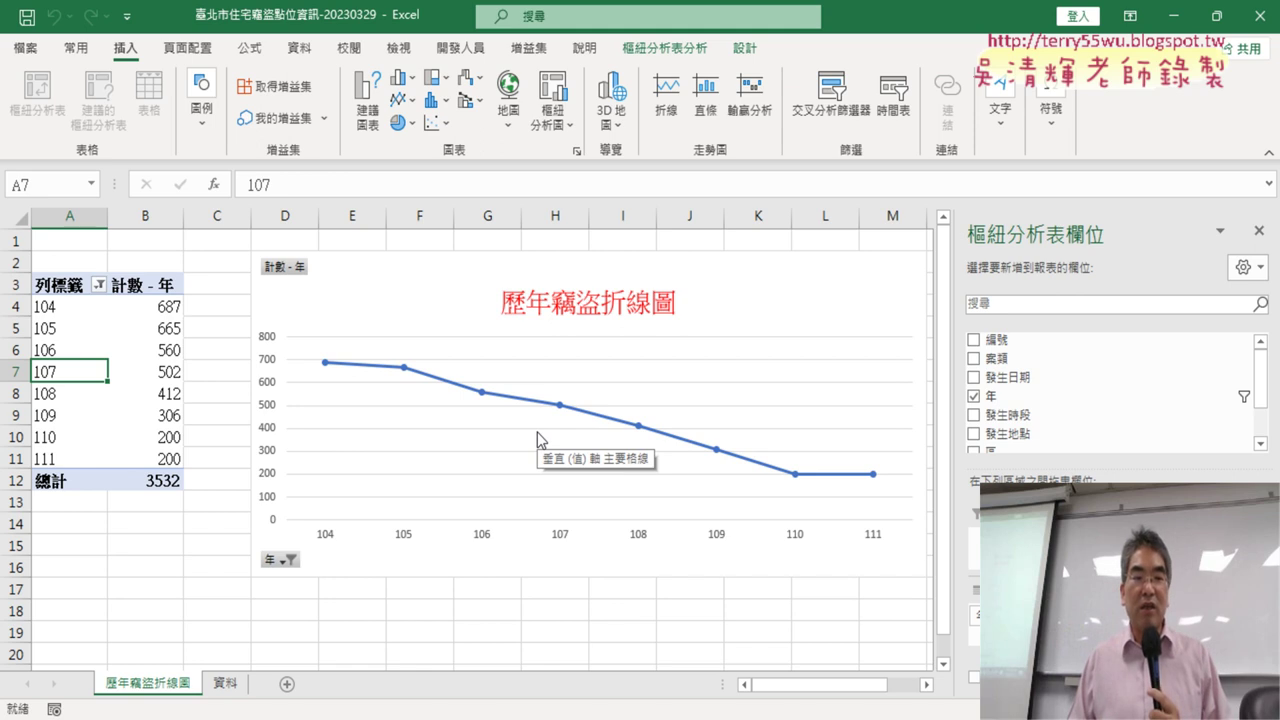
right_click(162, 684)
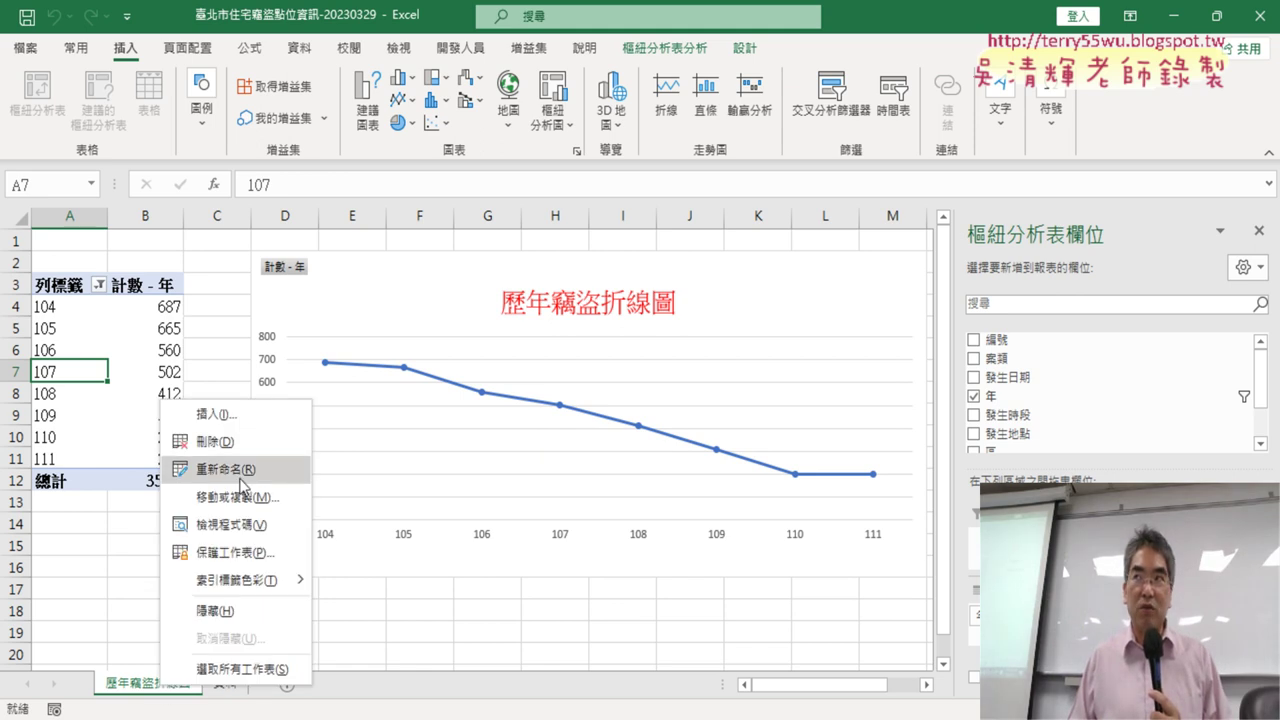
click(214, 441)
click(595, 423)
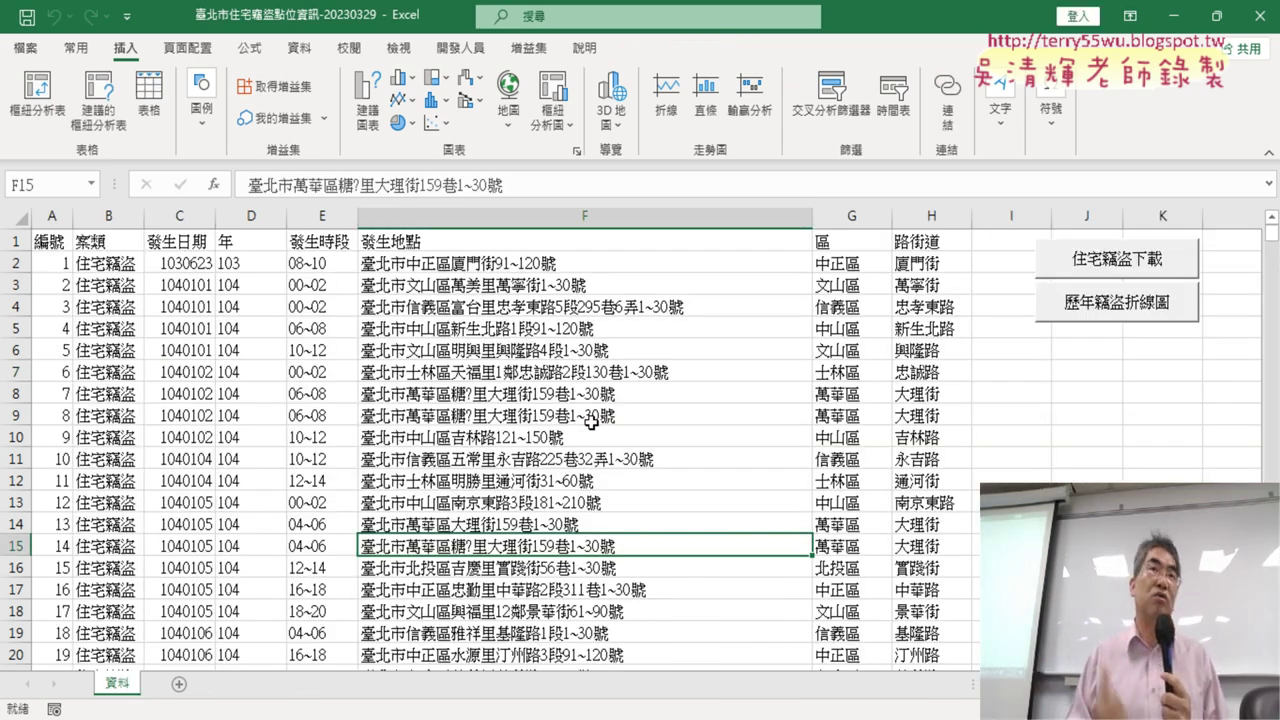